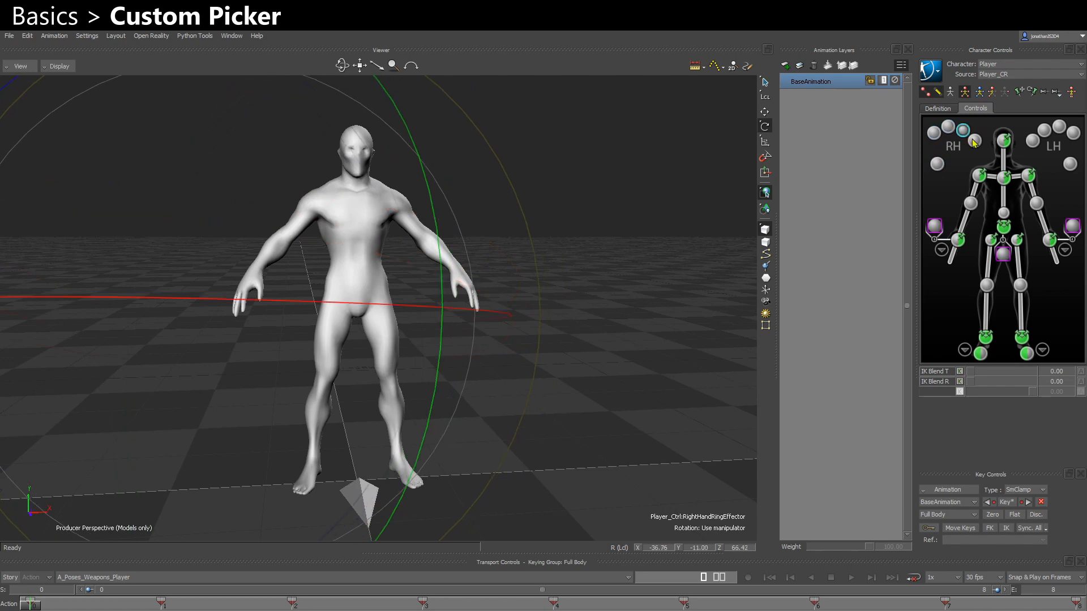
Try selecting the right hand's finger bones and the index's second phalanx in the hand picker view, and return to the full-body view
click(942, 251)
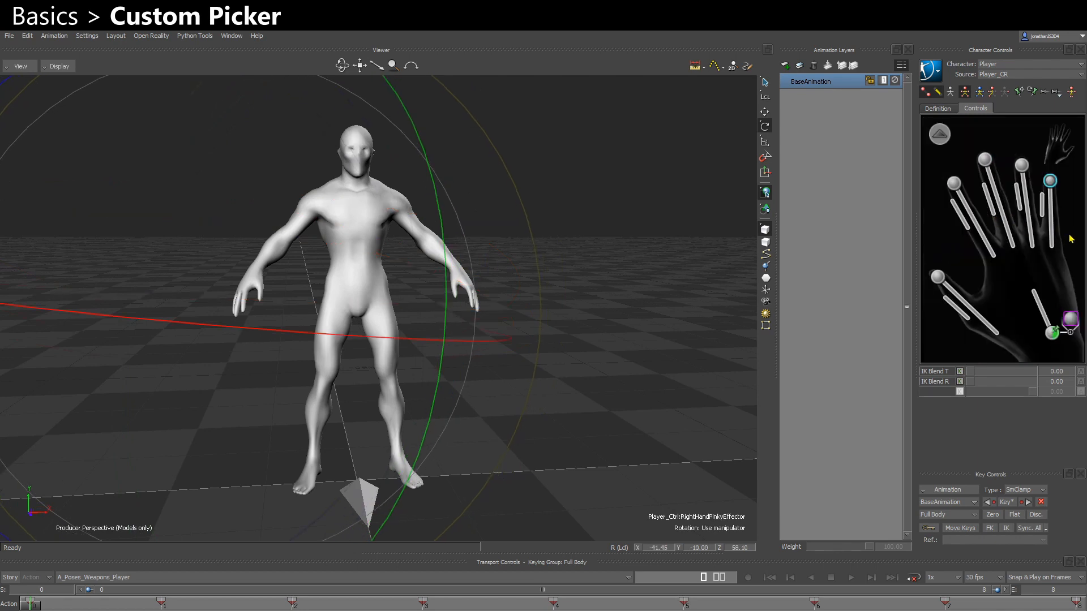
drag(1070, 232, 974, 271)
click(986, 321)
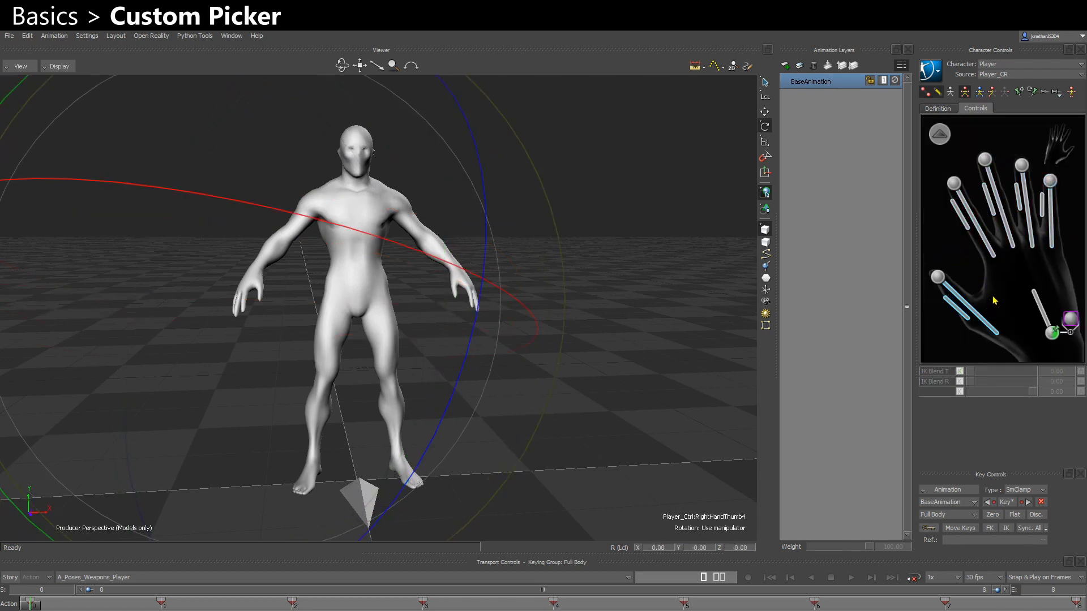
click(960, 224)
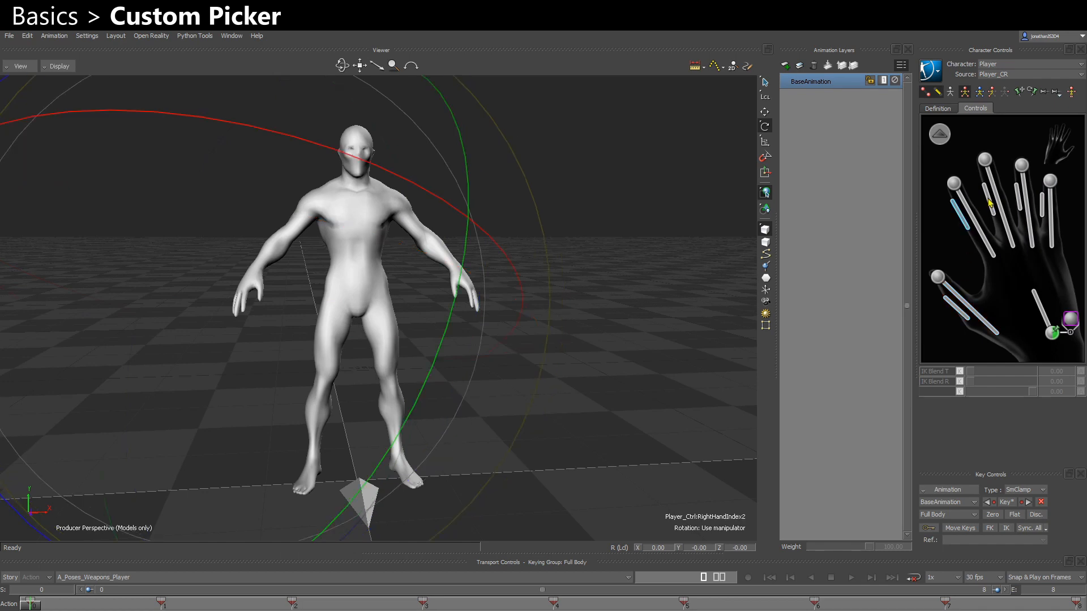
click(939, 134)
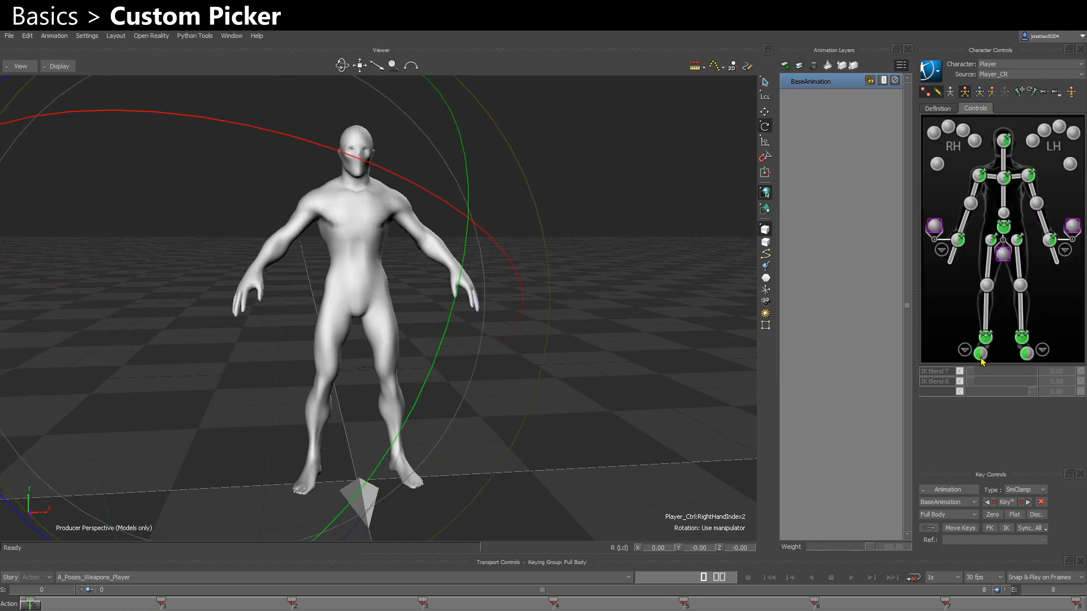
Try selecting the right and left toe effectors directly in the full-body picker view
click(980, 353)
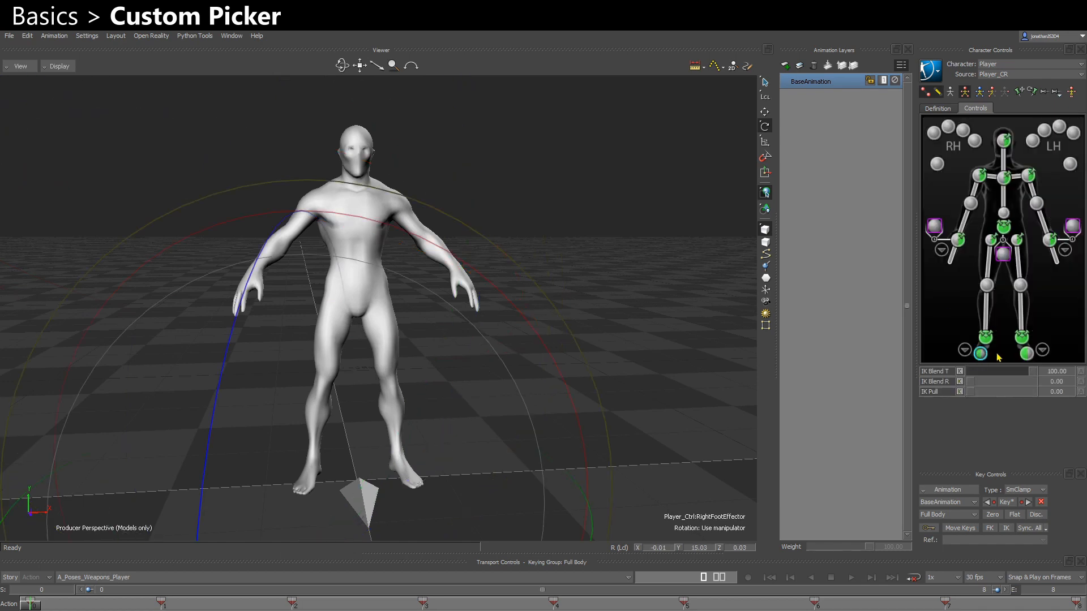
click(1026, 353)
click(981, 354)
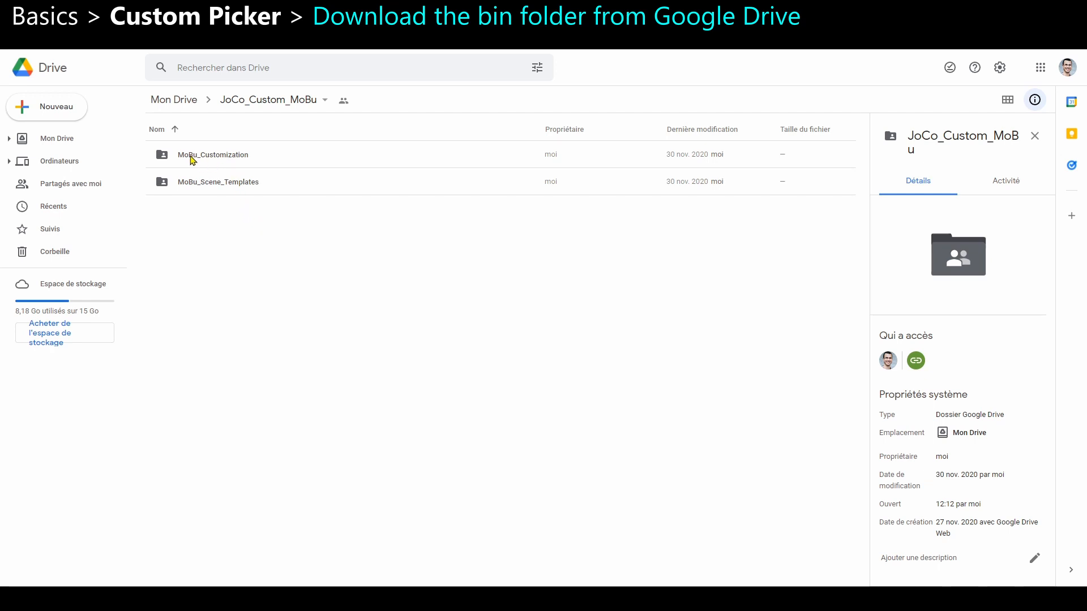
Open MoBu_Customization on Google Drive, and browse the MotionBuilder 2022 installation in File Explorer to bin/system/CharacterControls/DefaultImages
double_click(207, 157)
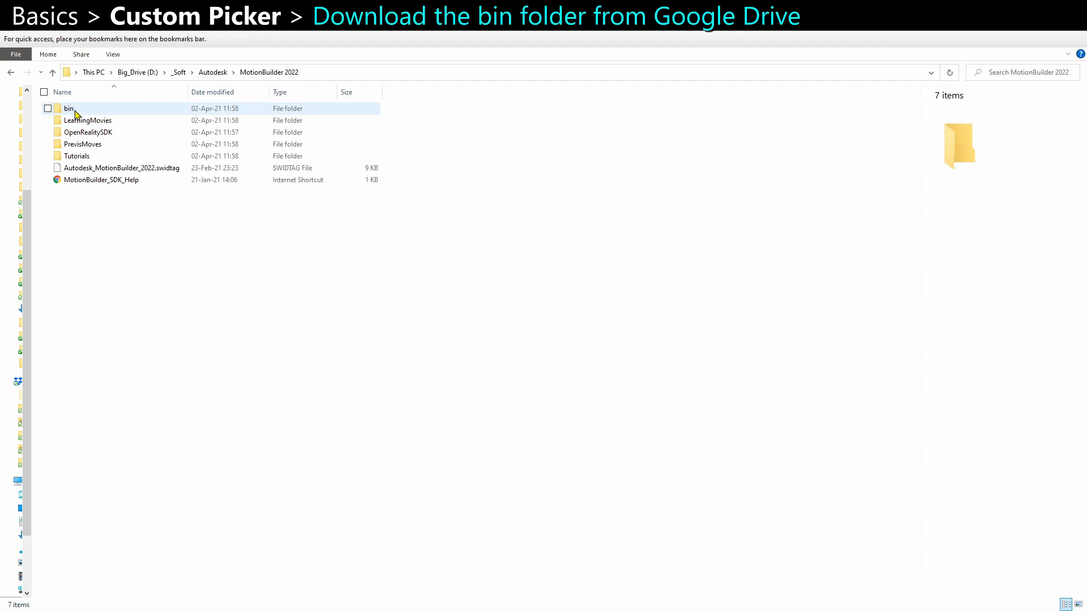
double_click(76, 113)
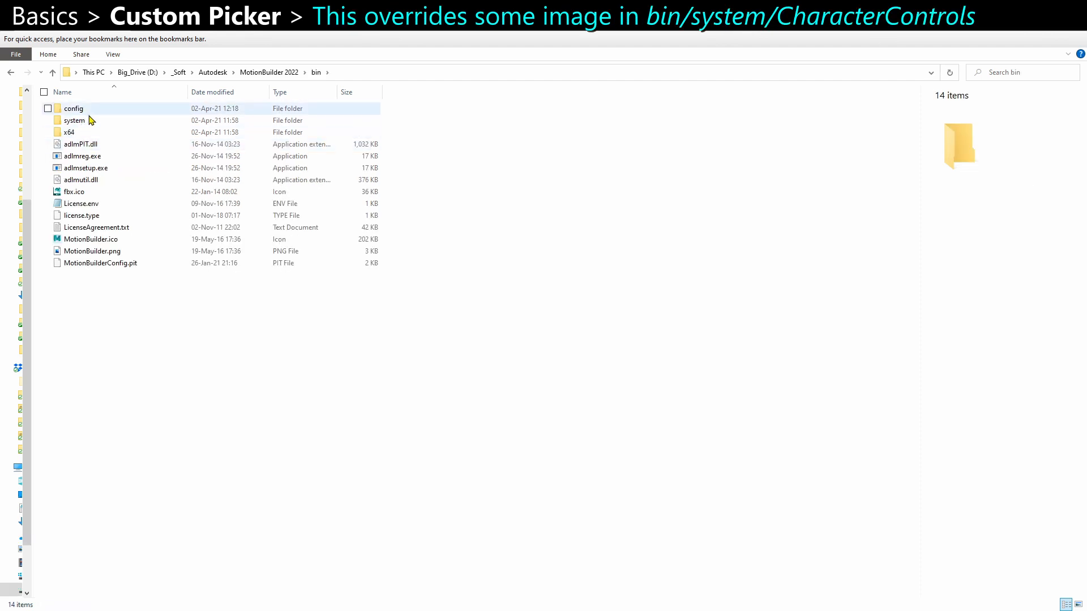
double_click(75, 121)
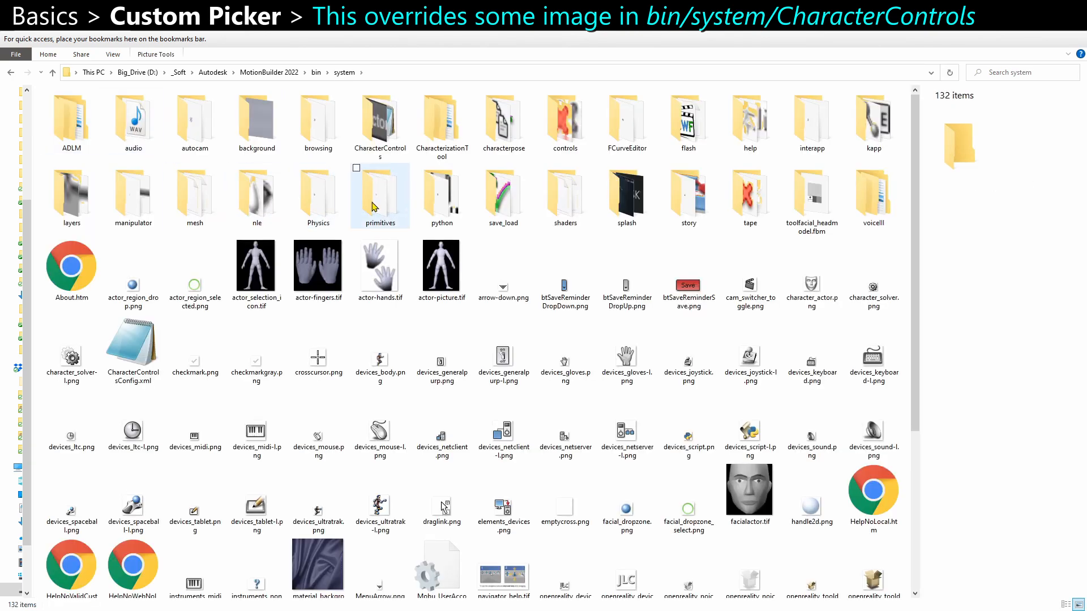
click(376, 115)
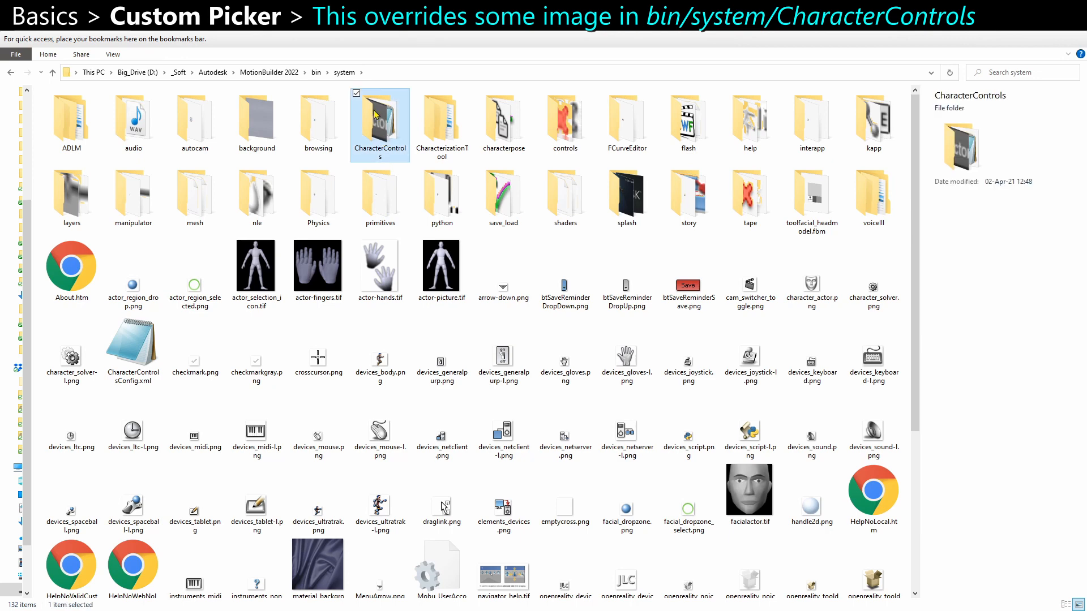
double_click(391, 122)
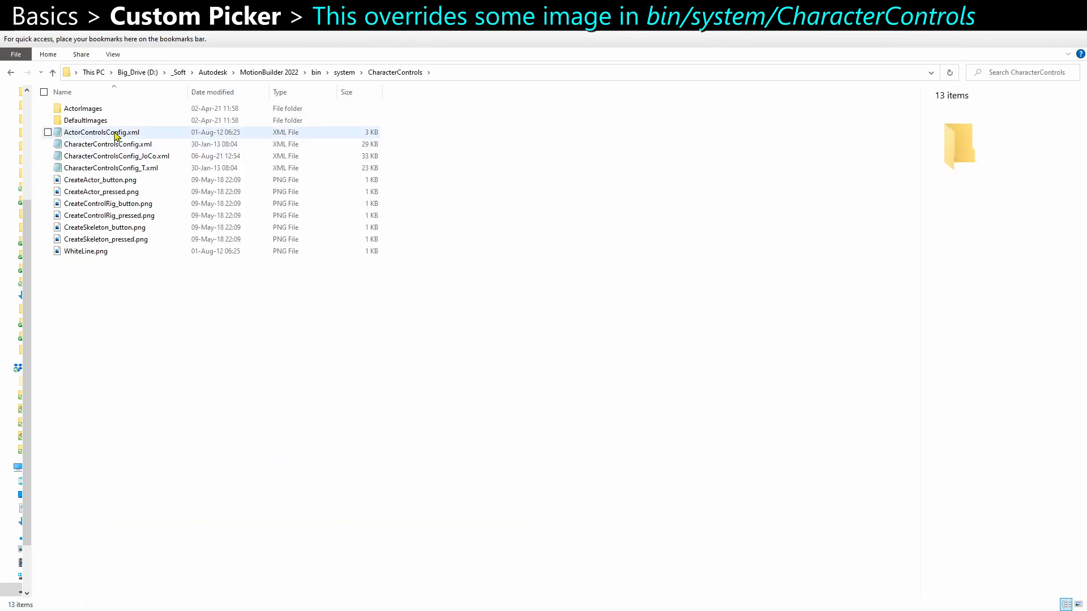
double_click(110, 121)
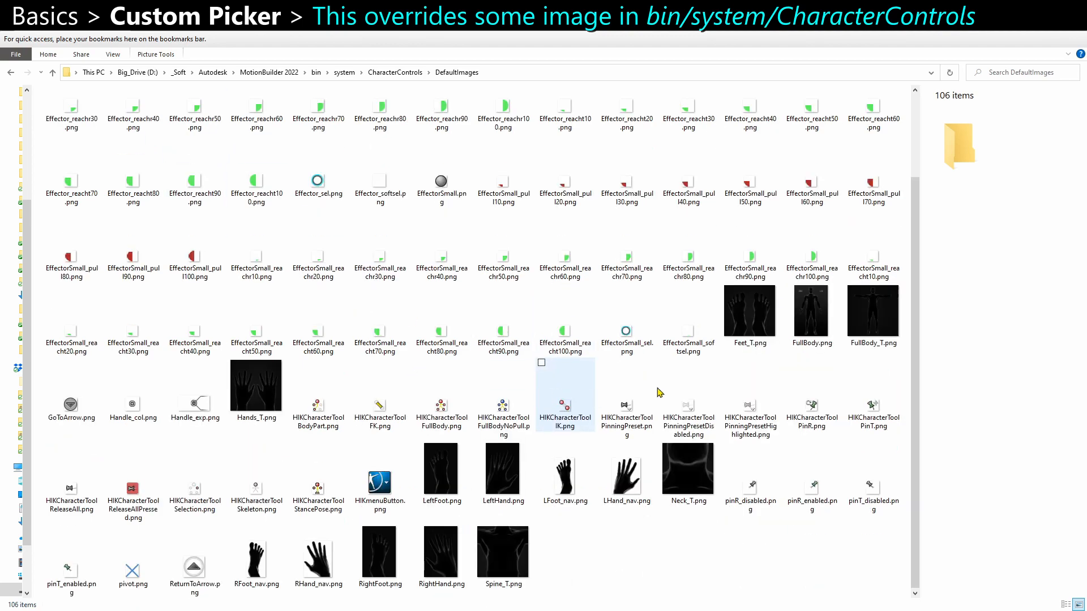
View the picker background images FullBody.png, LeftFoot.png and LeftHand.png from the DefaultImages folder
double_click(813, 317)
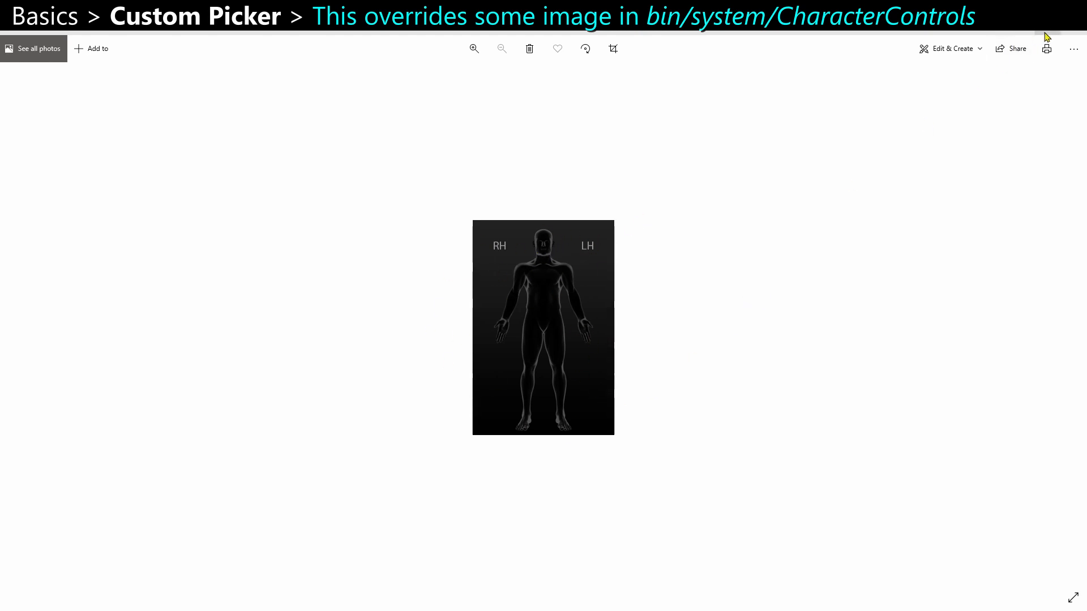
click(1069, 32)
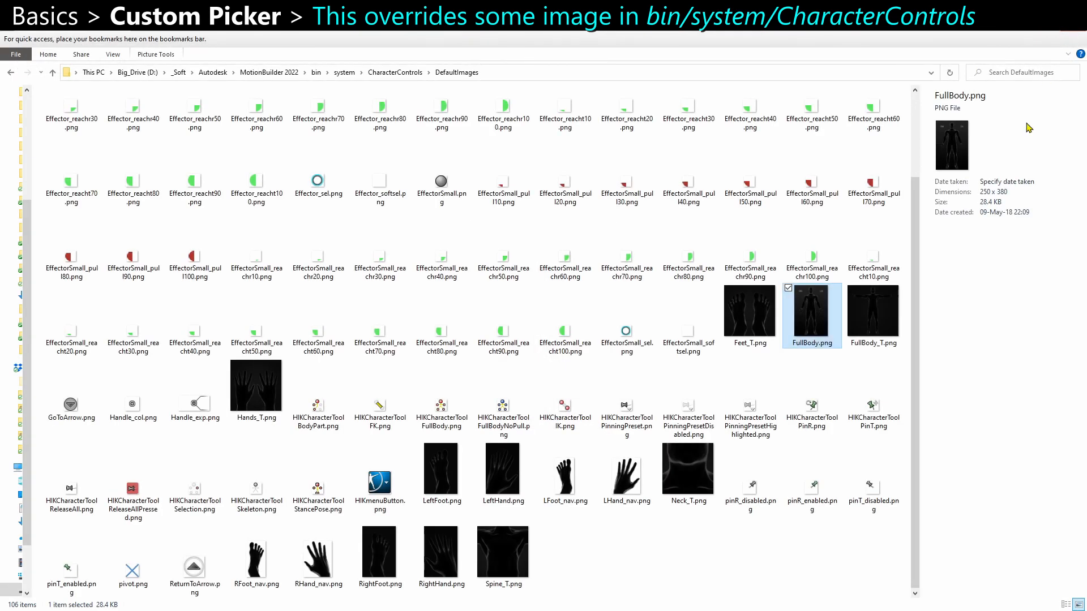
double_click(439, 488)
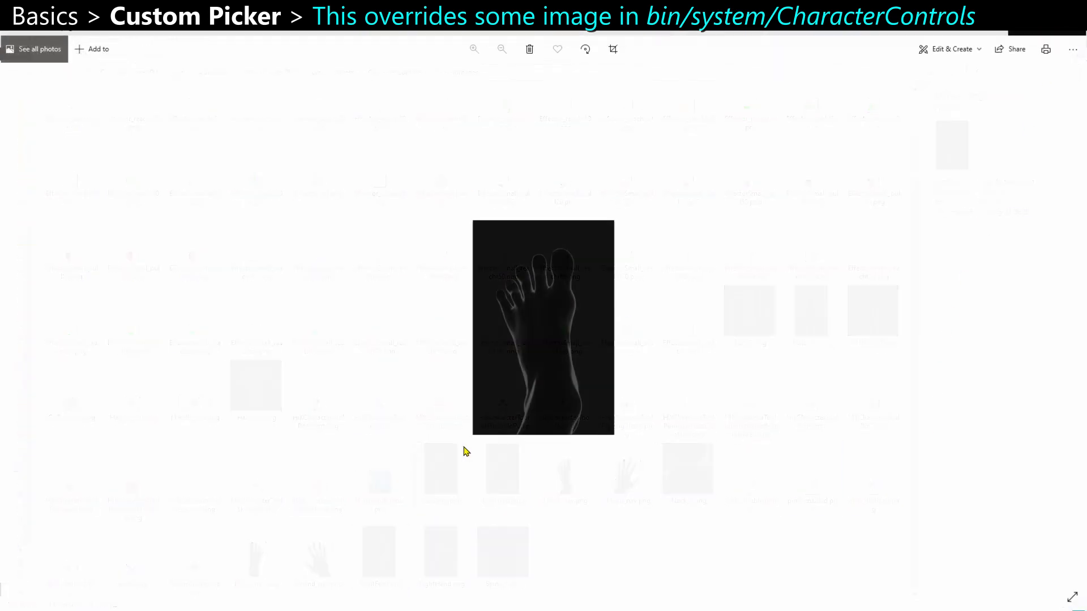
key(Right)
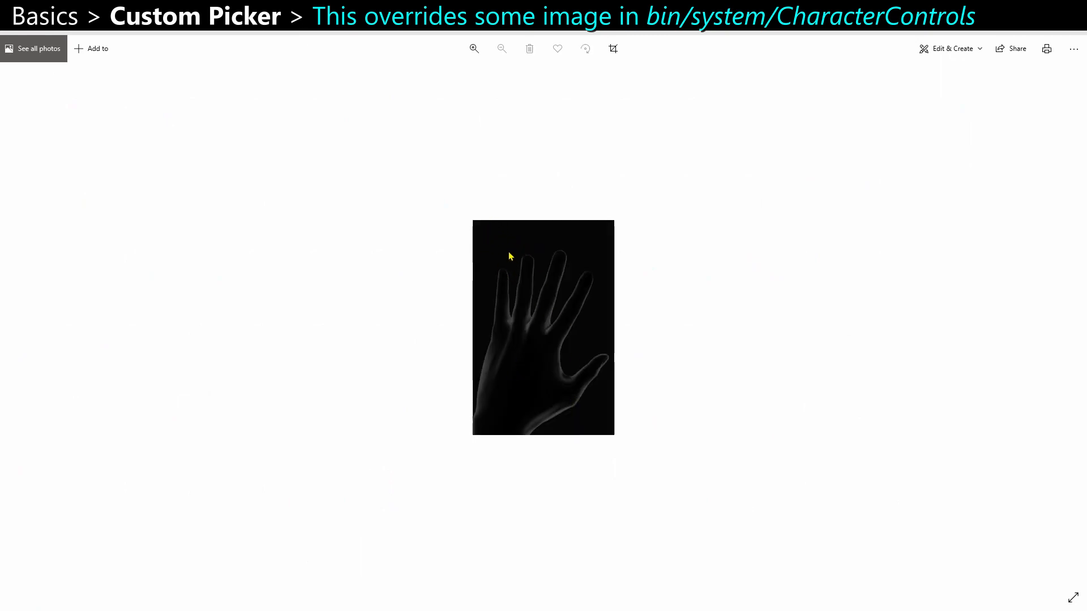
click(1073, 42)
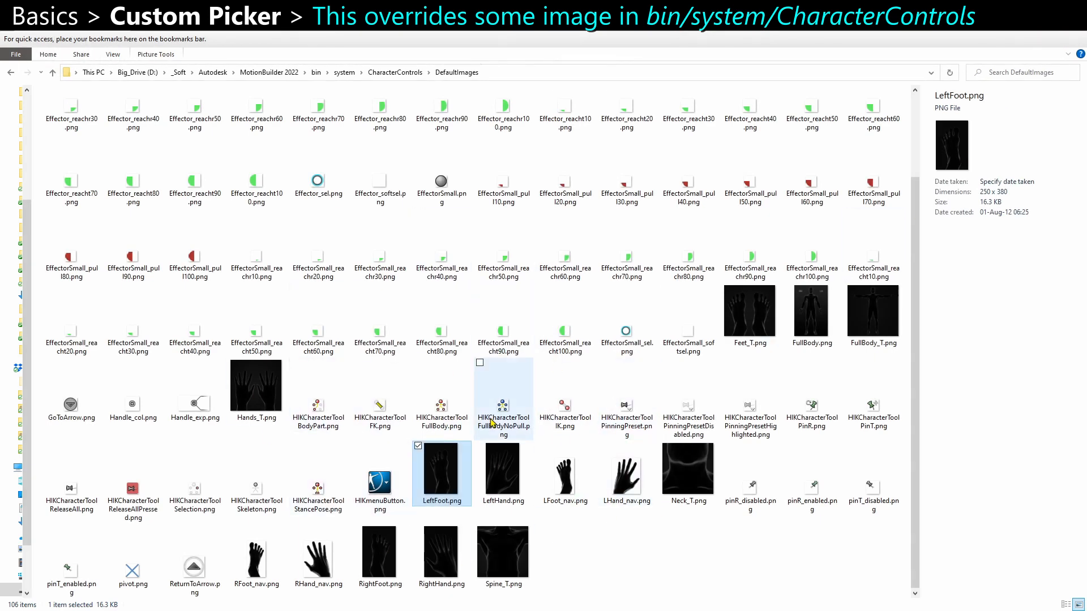
Go back to the CharacterControls folder and locate CharacterControlsConfig.xml and its custom version CharacterControlsConfig_JoCo.xml
key(alt+Left)
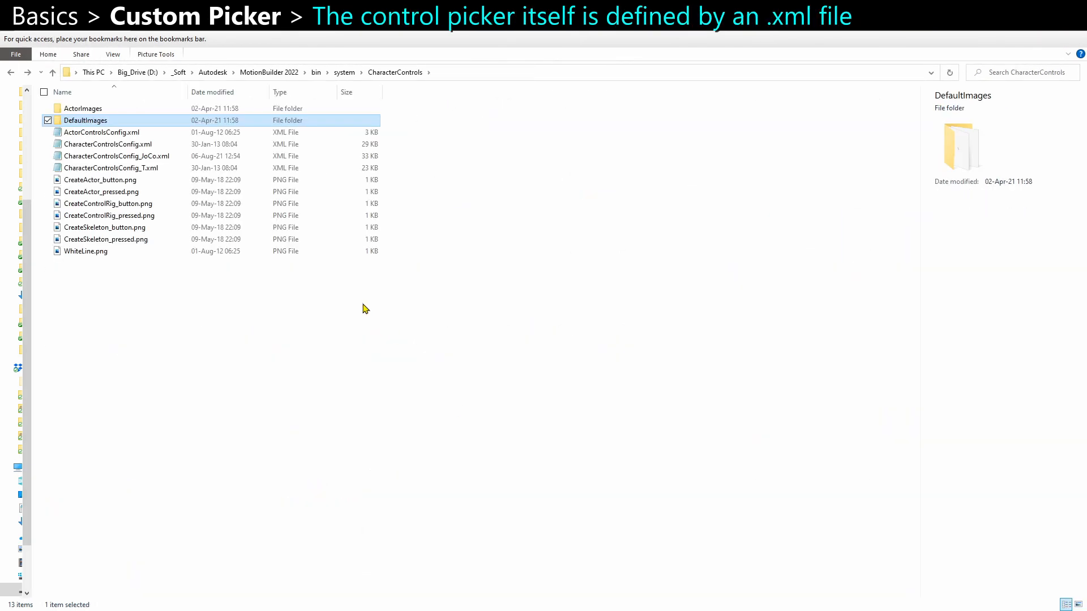
click(255, 373)
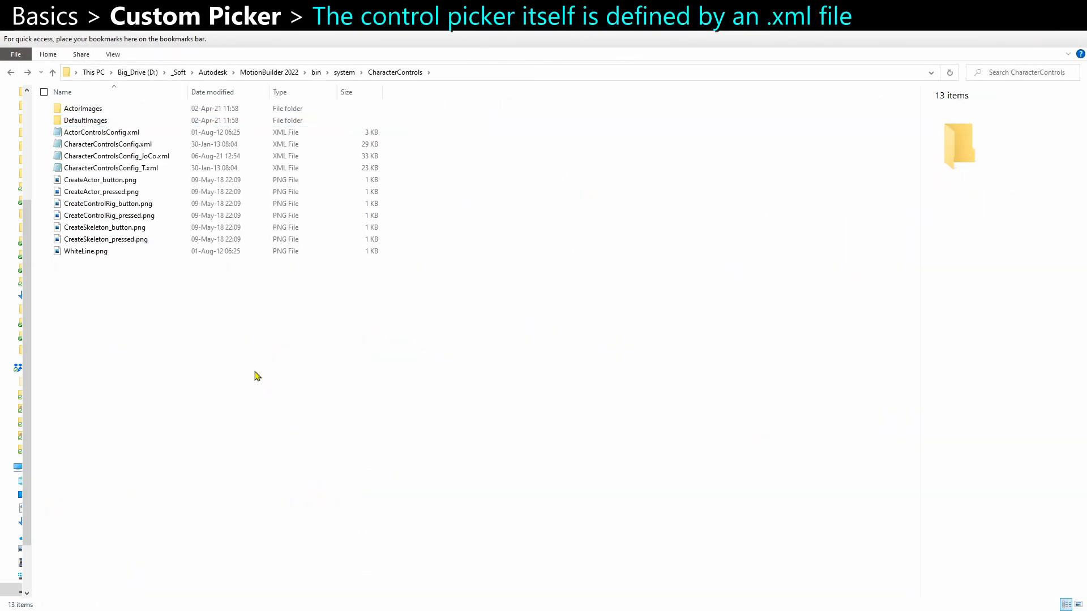
click(111, 147)
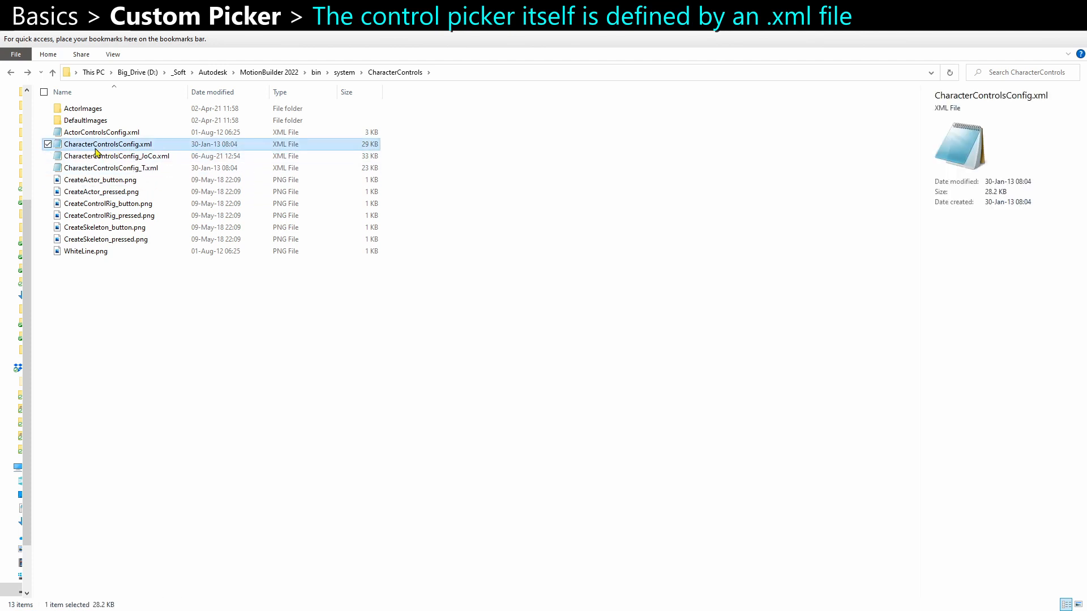
click(119, 157)
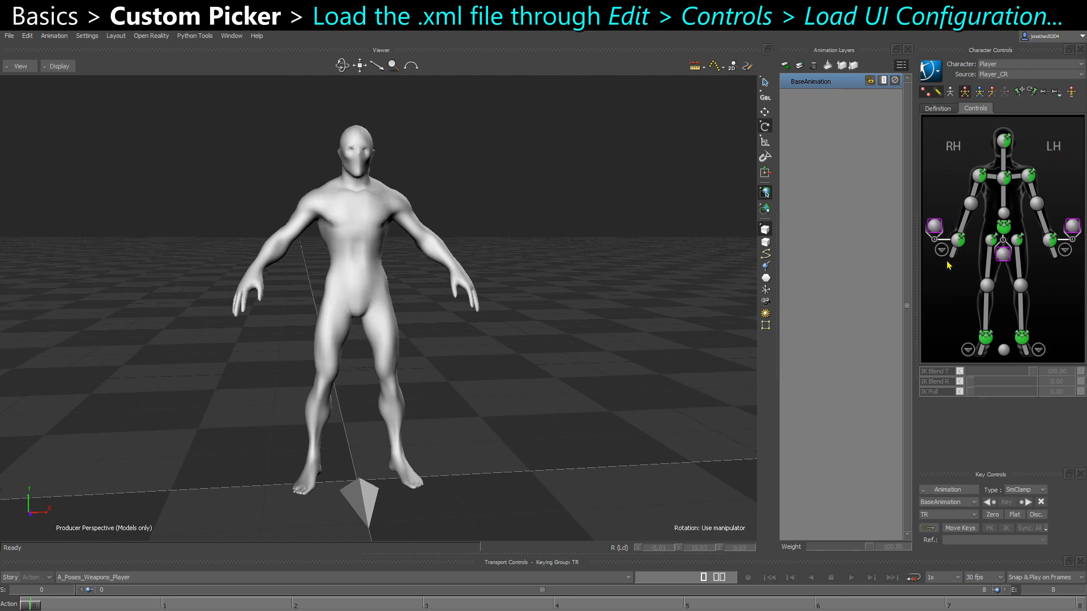
In MotionBuilder, load CharacterControlsConfig_JoCo.xml as the character controls' UI configuration and open the right-hand view
click(933, 72)
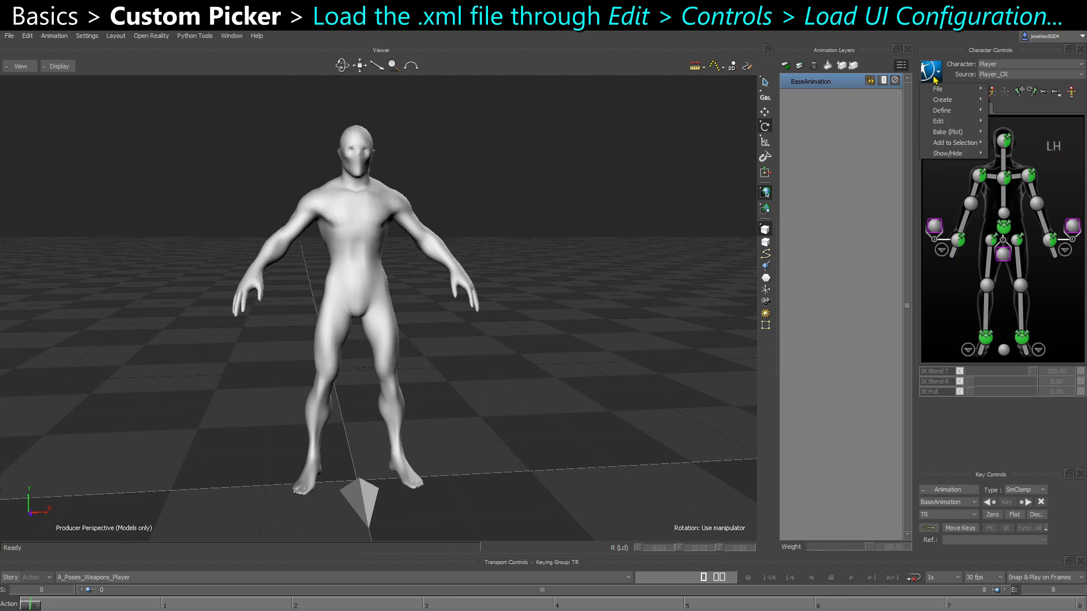
mouse_move(940, 123)
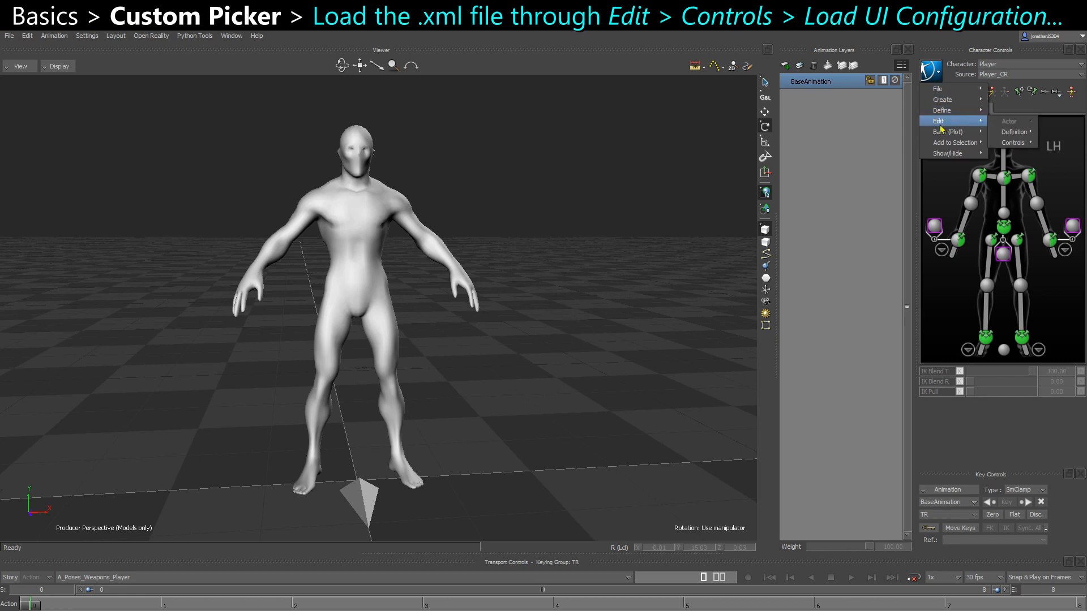
mouse_move(1011, 144)
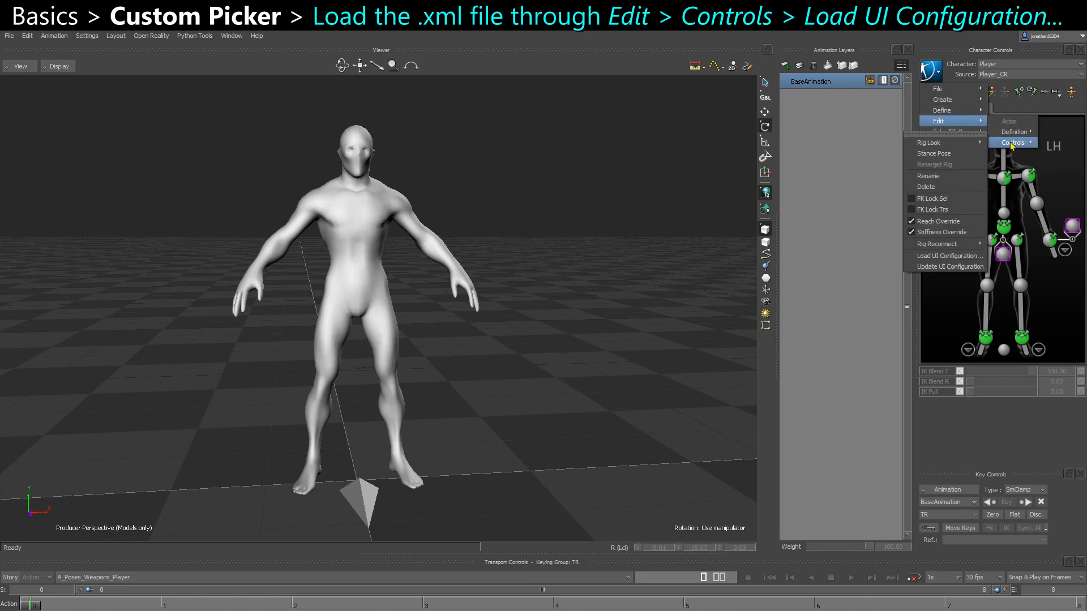
click(933, 259)
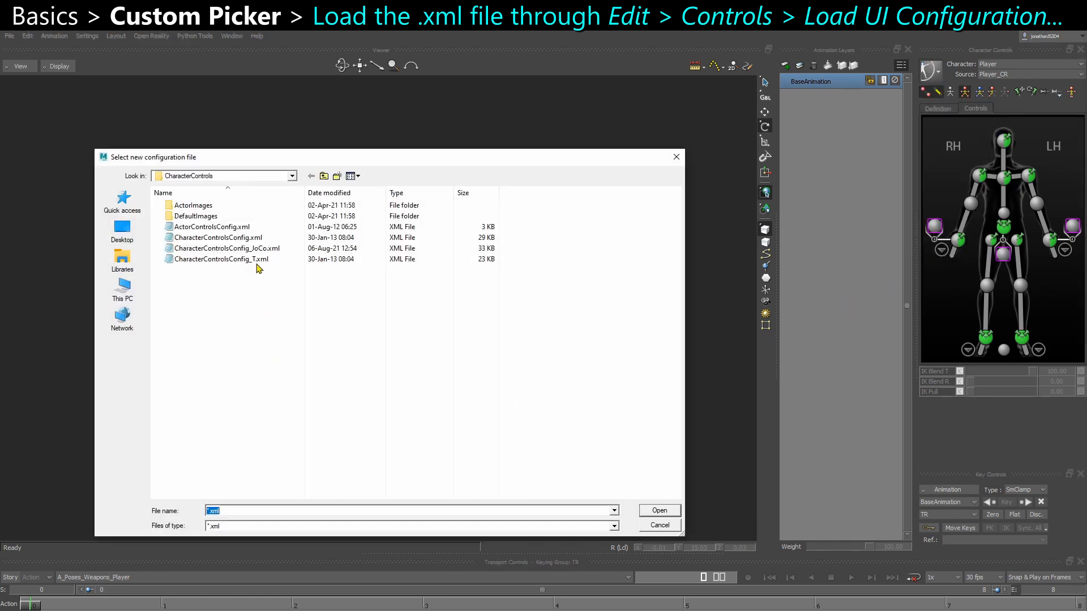
click(247, 252)
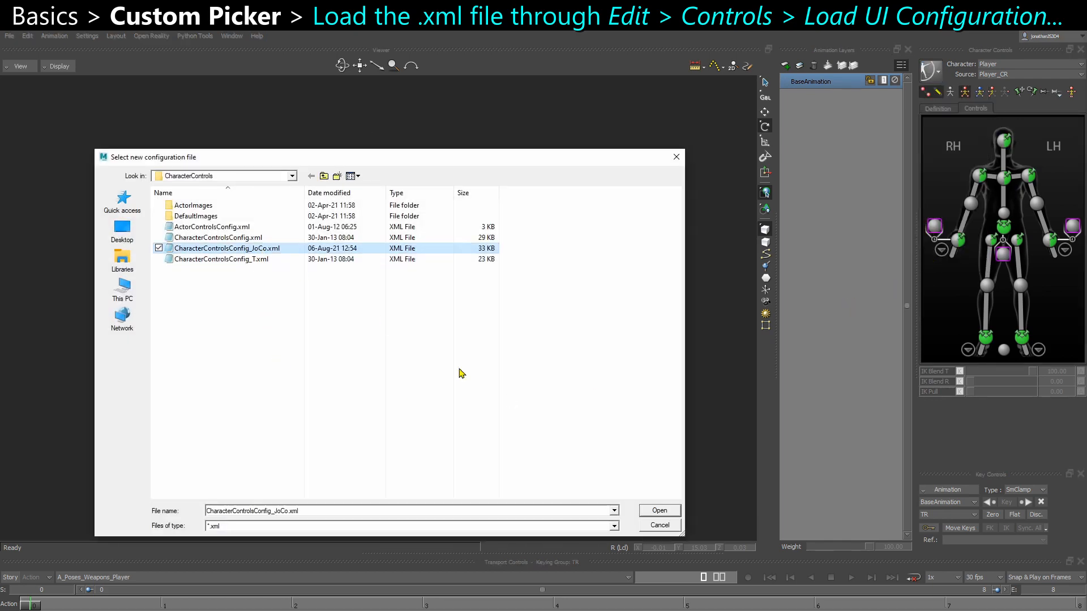
click(655, 511)
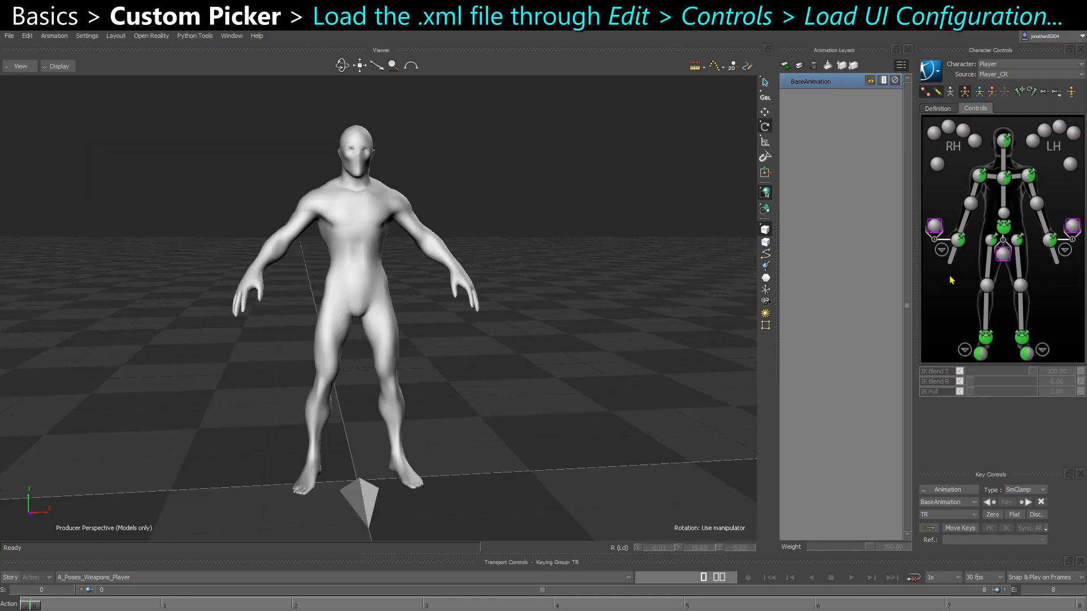
click(942, 249)
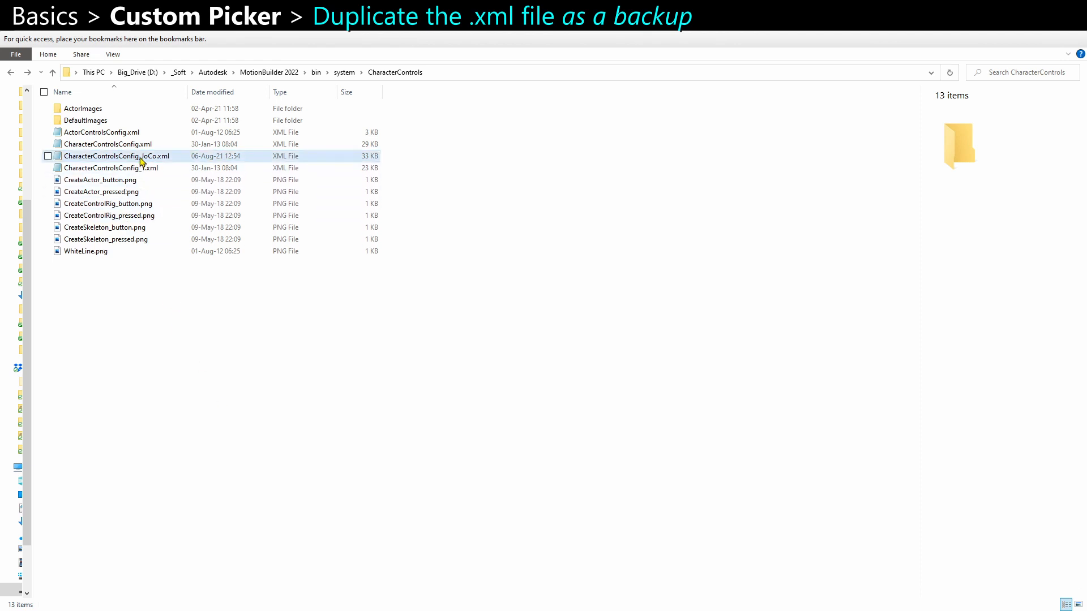
Open CharacterControlsConfig_JoCo.xml from the CharacterControls folder in a text editor and highlight its FullBody view line
double_click(140, 158)
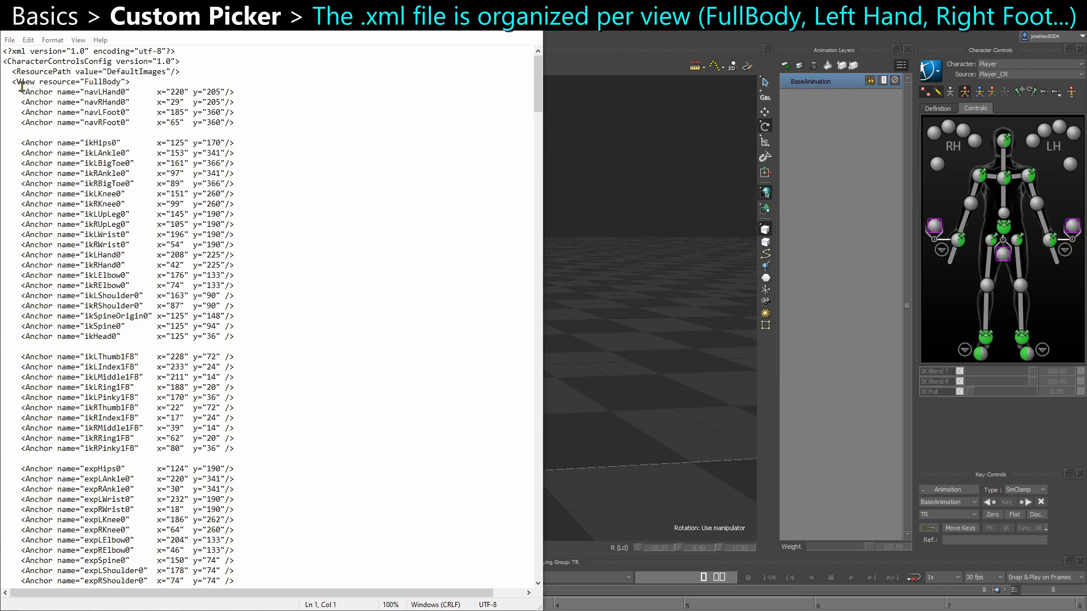
drag(131, 82, 3, 83)
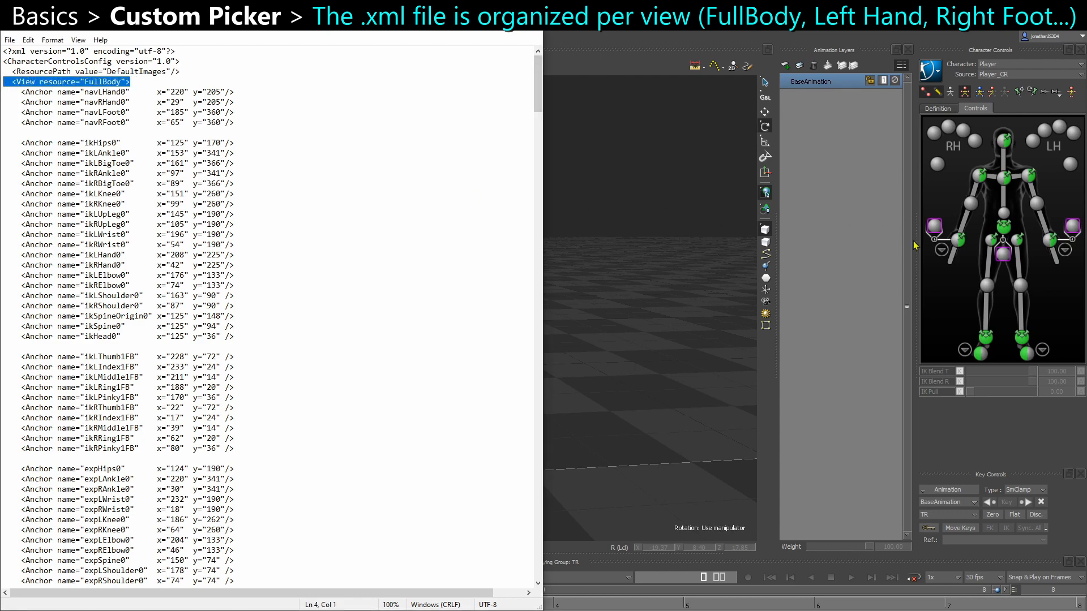
Find the LeftHand and RightHand view sections in the XML file, showing each matching hand view in the character picker
drag(538, 106, 536, 231)
drag(151, 296, 4, 305)
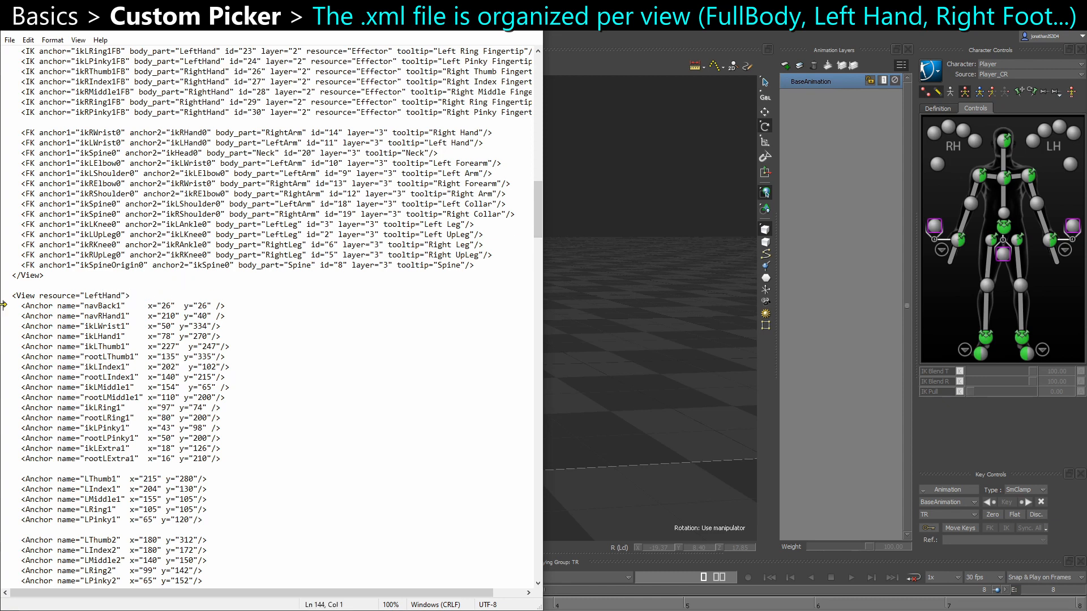
drag(145, 297, 3, 296)
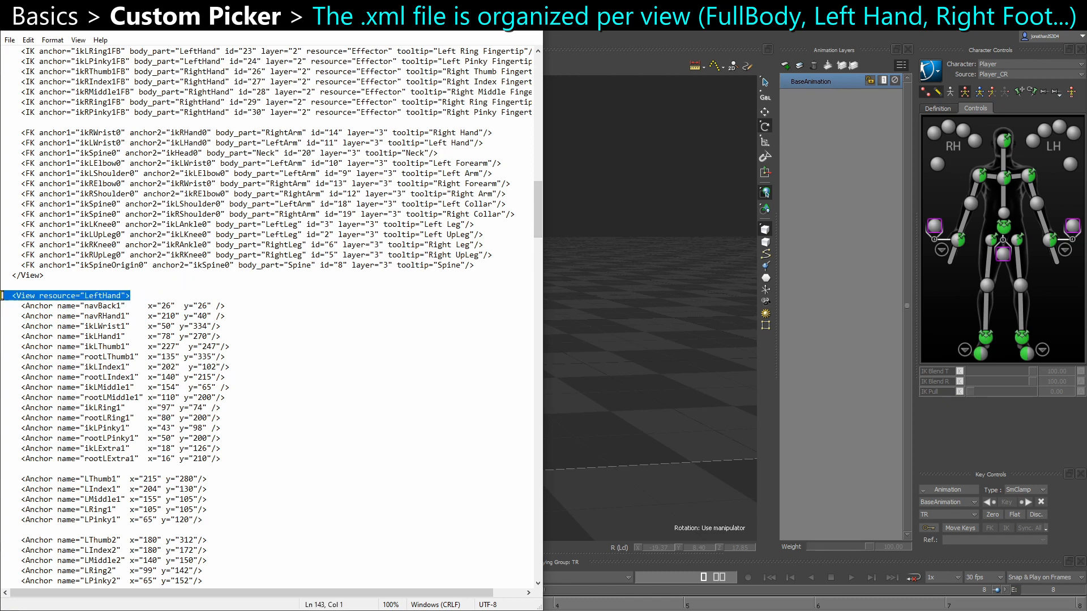
click(1064, 250)
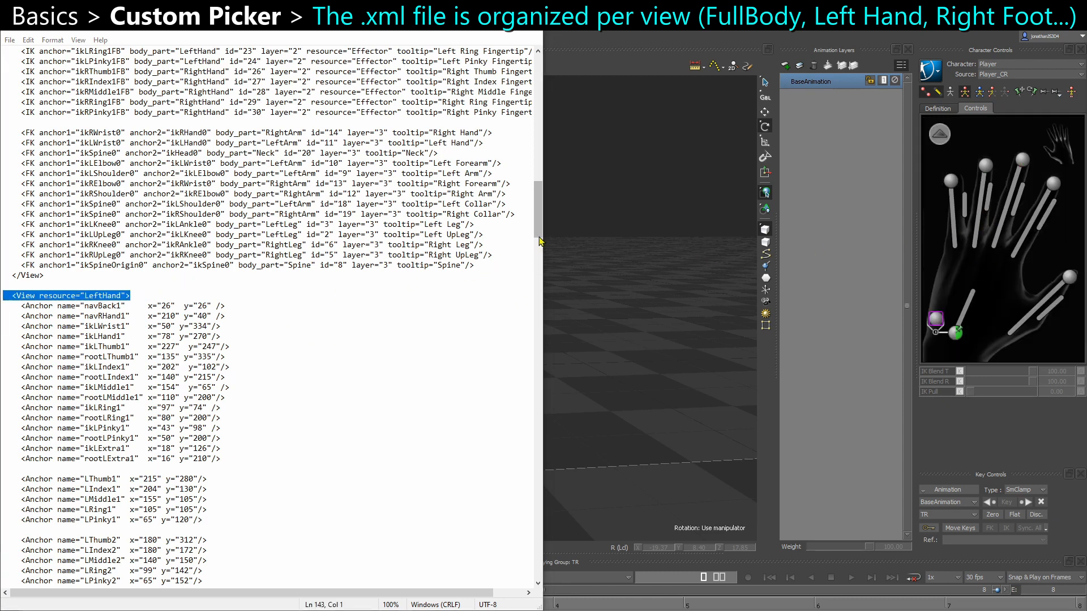
drag(538, 232, 526, 334)
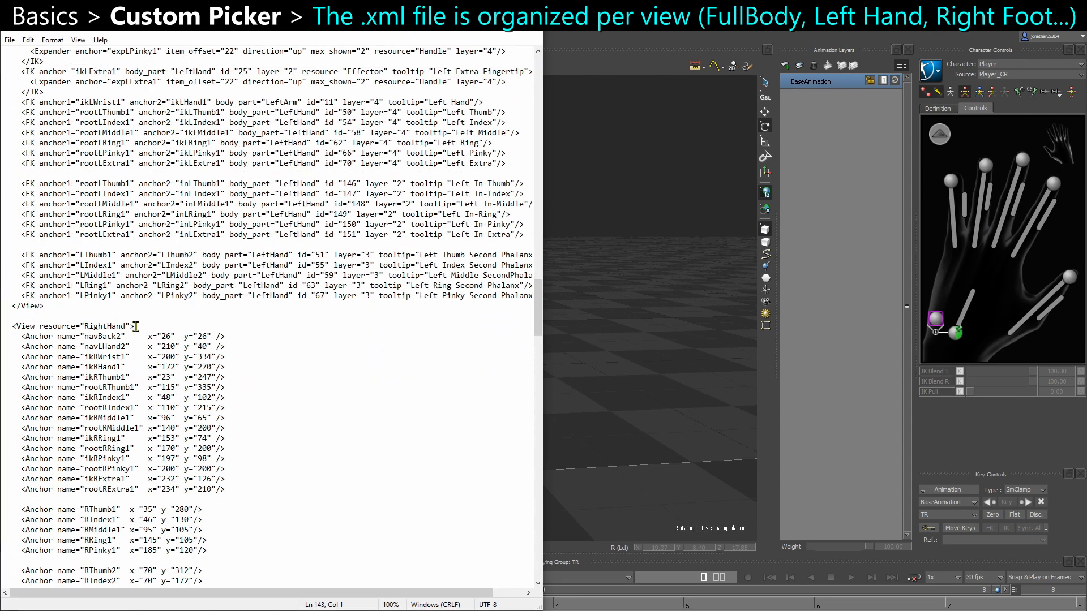
click(1053, 148)
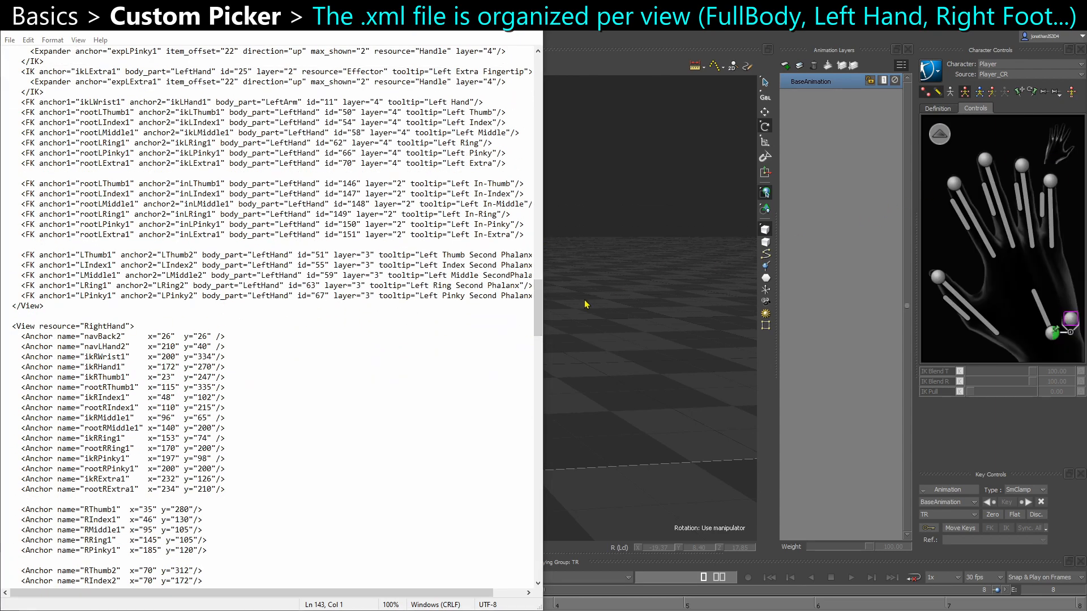
Find the LeftFoot and RightFoot view sections in the XML file, showing each matching foot view in the character picker
drag(538, 309, 535, 420)
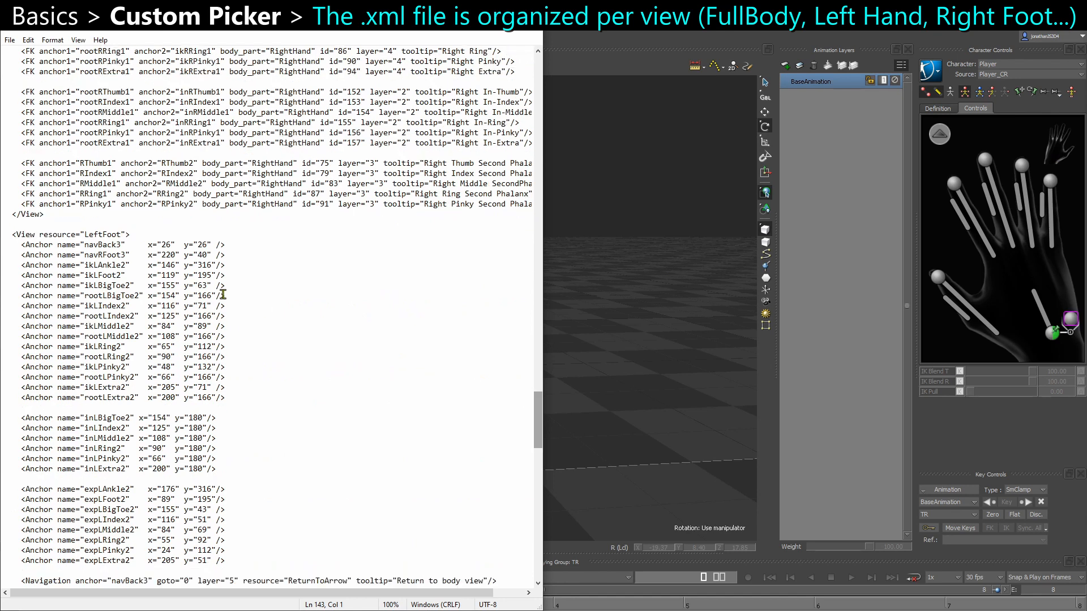
drag(4, 243, 12, 234)
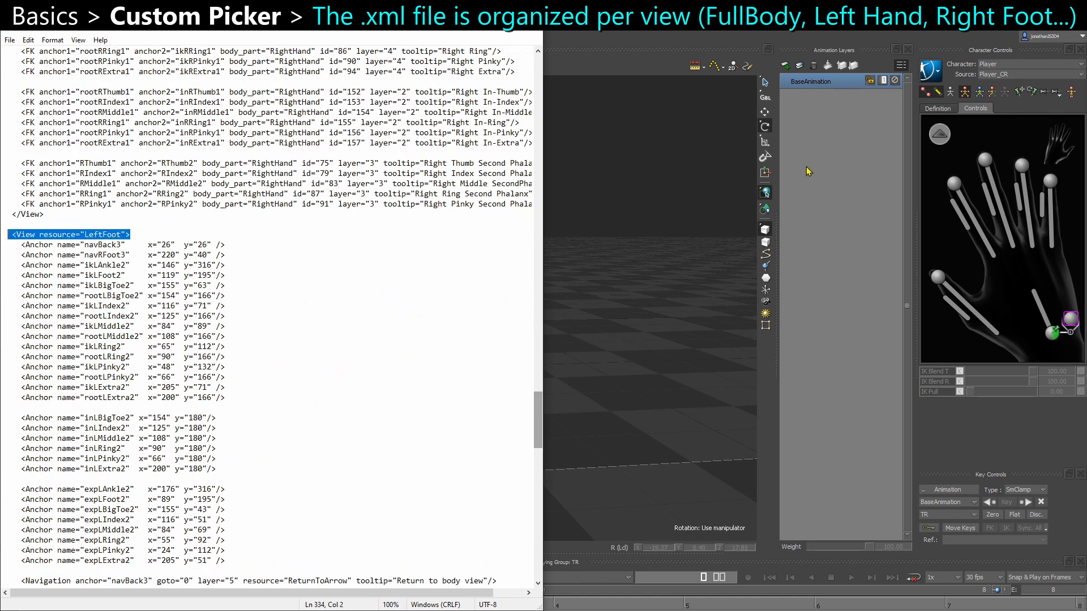
click(940, 134)
click(1043, 350)
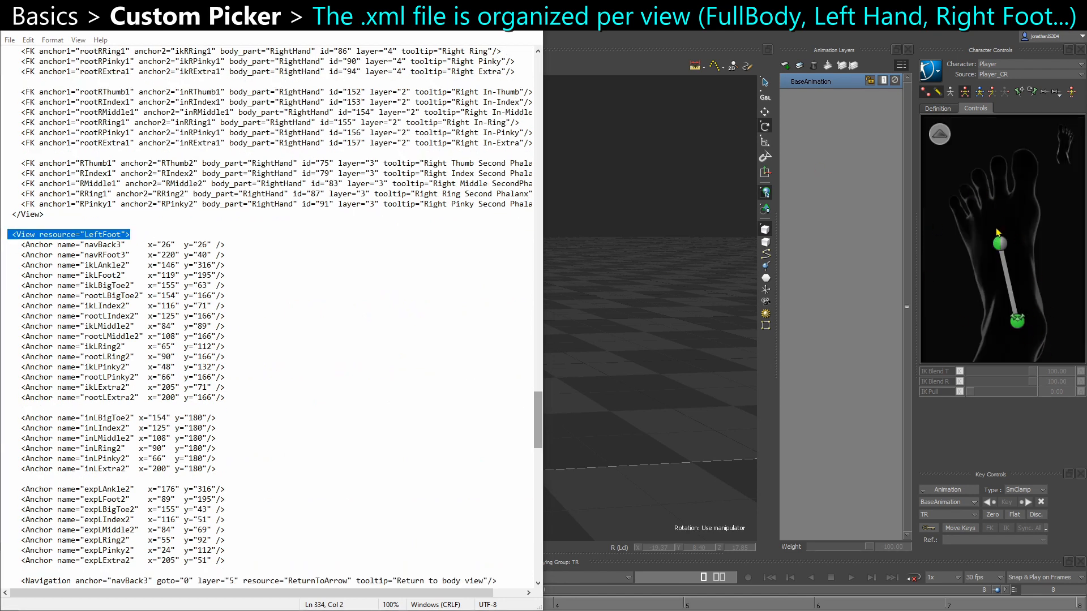
click(1063, 153)
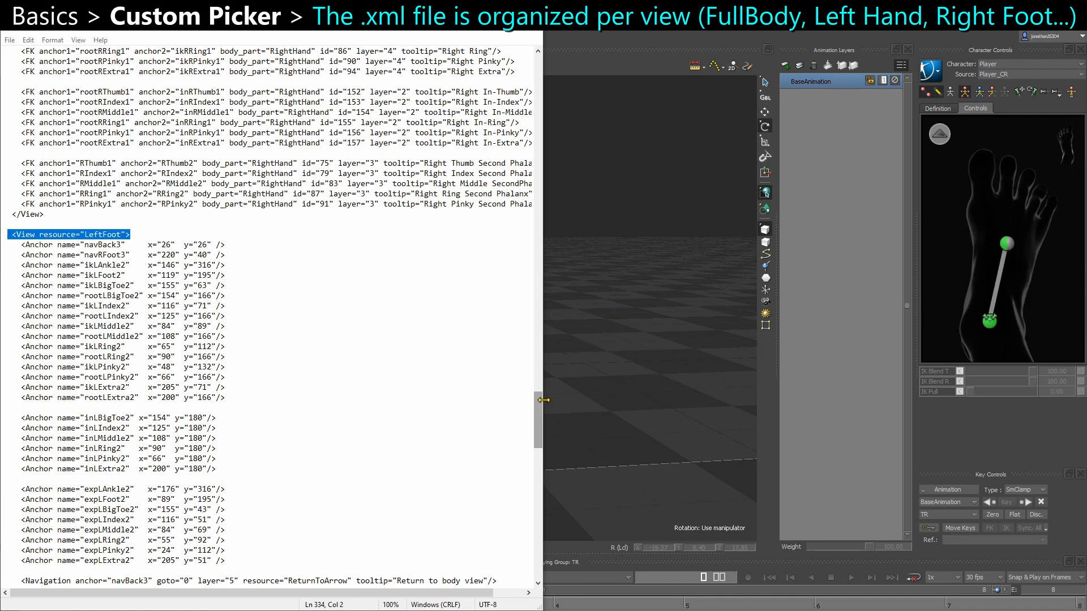
drag(542, 422, 215, 136)
click(136, 377)
shift+click(2, 382)
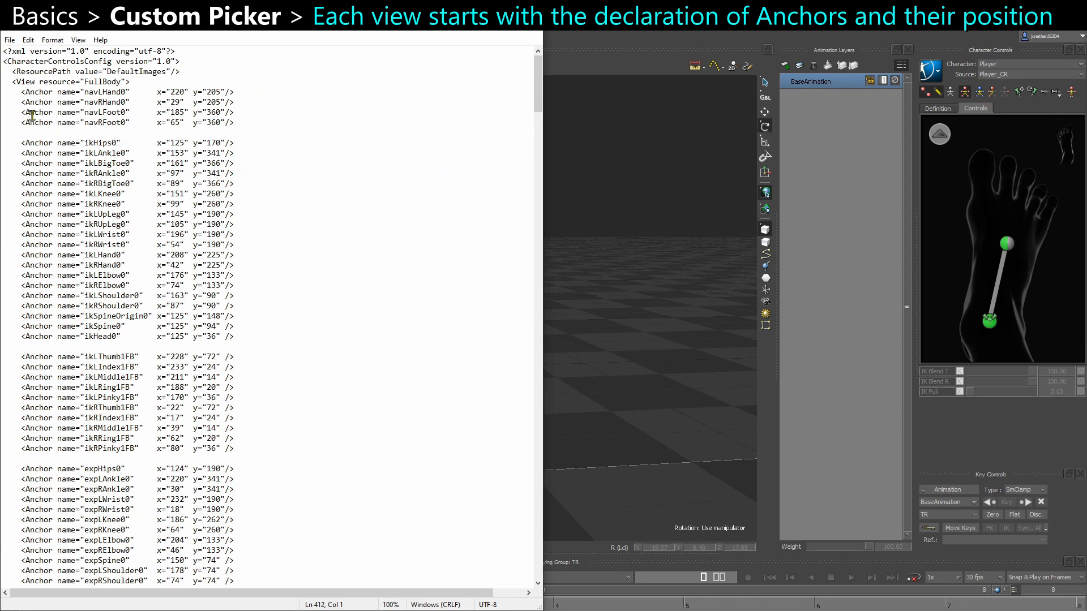
Highlight the navLHand0 anchor declaration and its x and y position at the start of the FullBody view
drag(21, 92, 233, 92)
click(26, 102)
drag(86, 94, 220, 93)
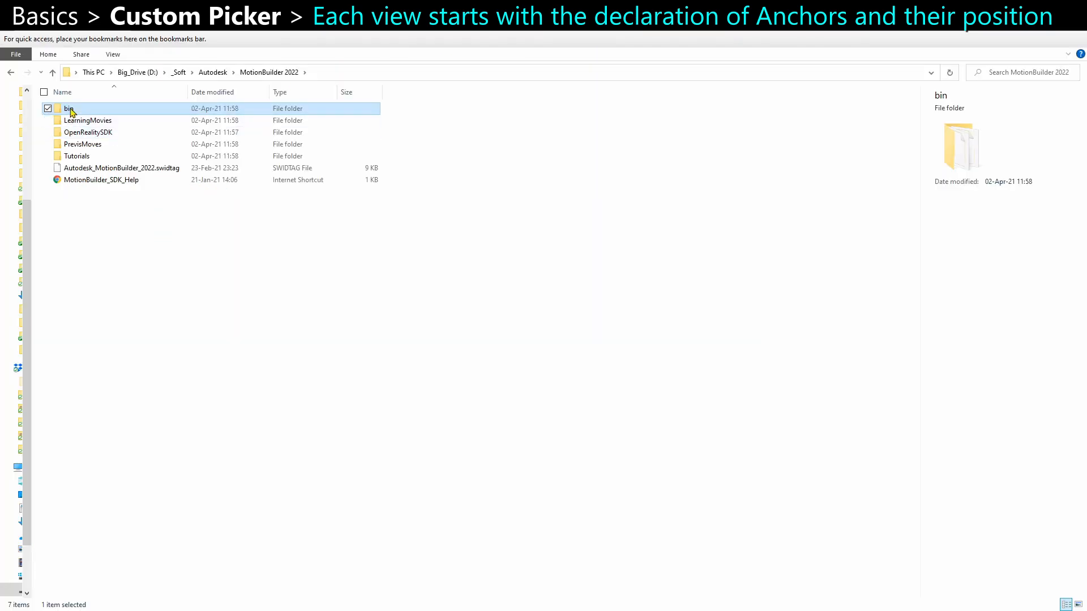
In File Explorer, open the DefaultImages folder under MotionBuilder 2022\bin\system\CharacterControls and find the view background images
double_click(89, 126)
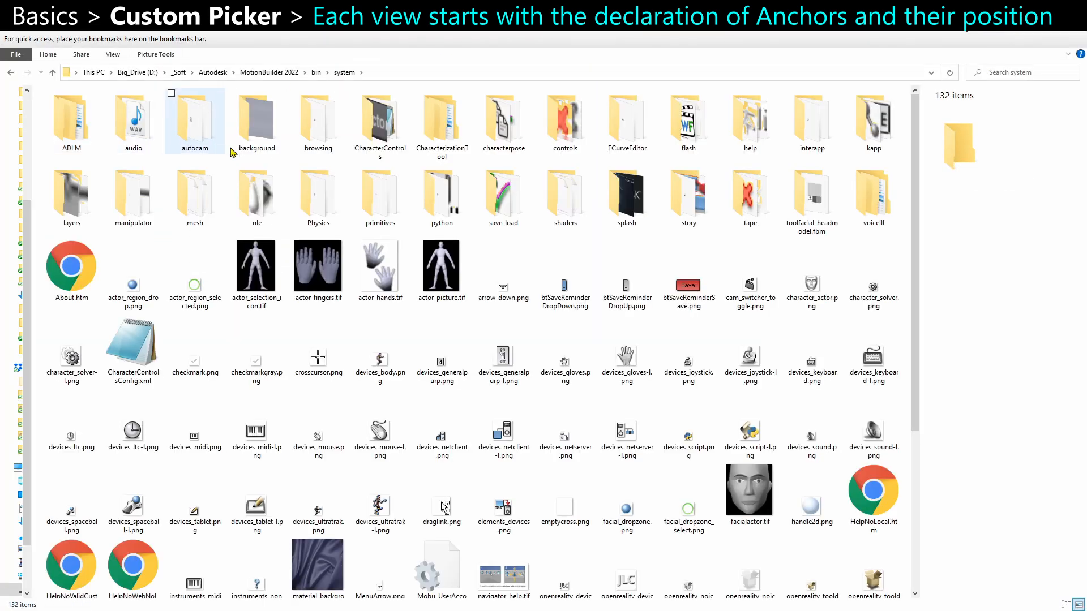
double_click(382, 140)
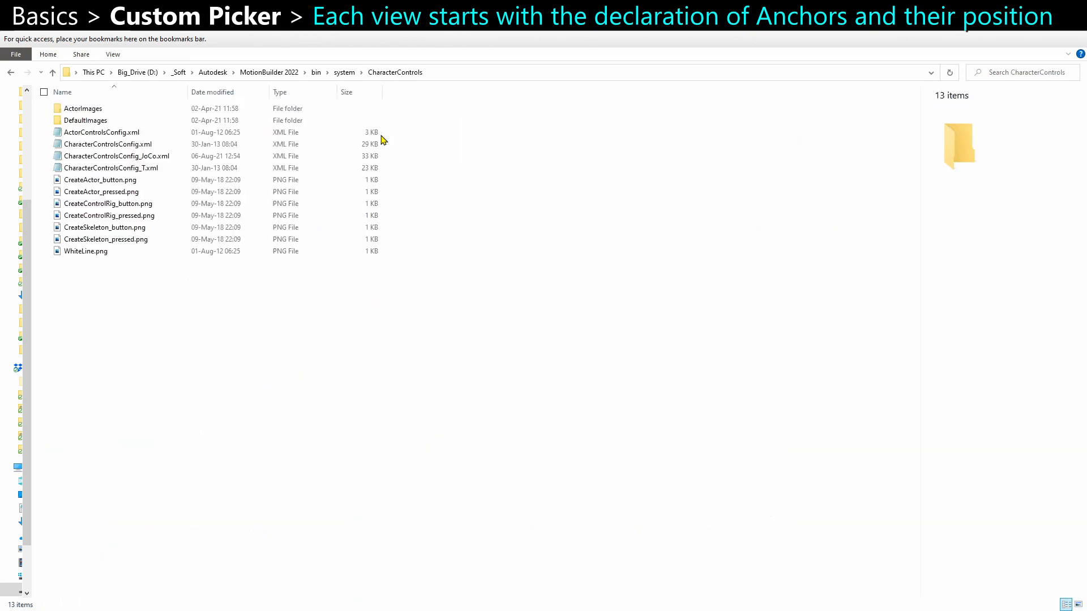
click(88, 121)
double_click(88, 122)
scroll(688, 425, down, 3)
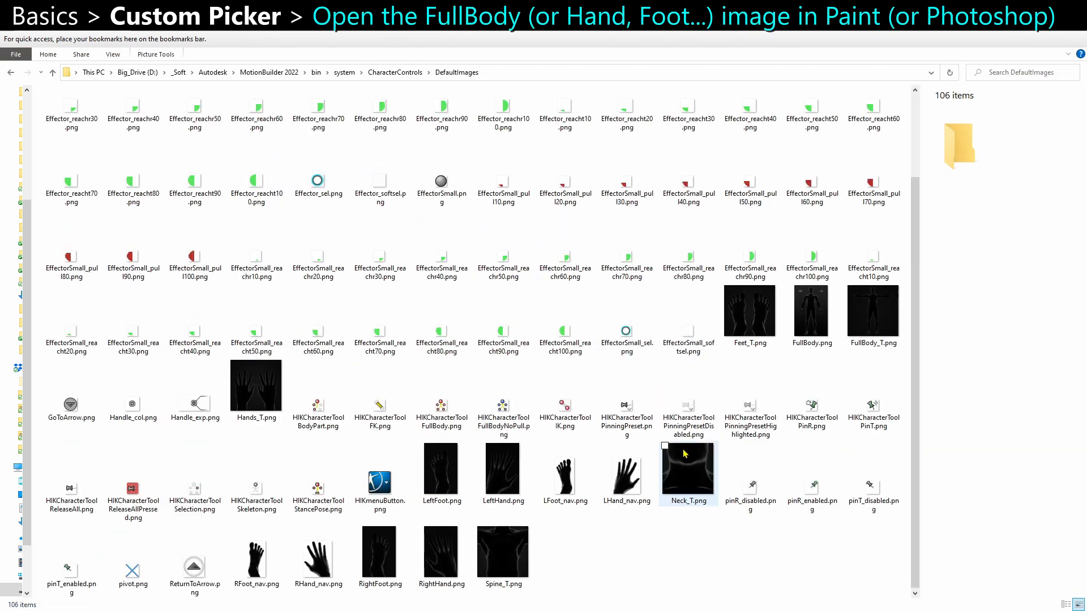
Preview the picker background images FullBody.png, LeftFoot.png, LeftHand.png, RightFoot.png and RightHand.png
click(824, 323)
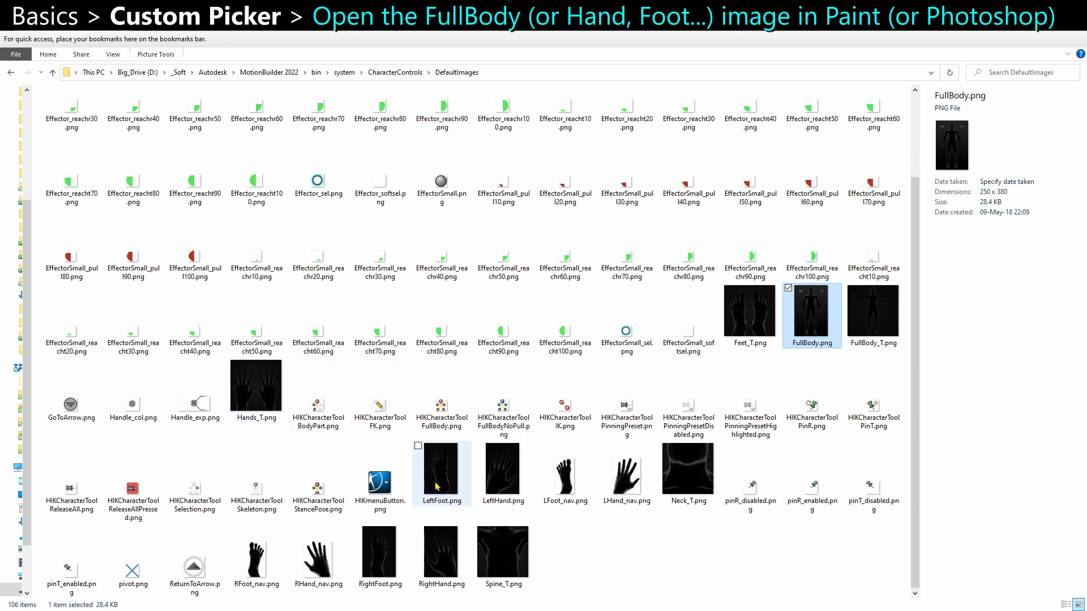
click(470, 486)
click(506, 485)
click(391, 563)
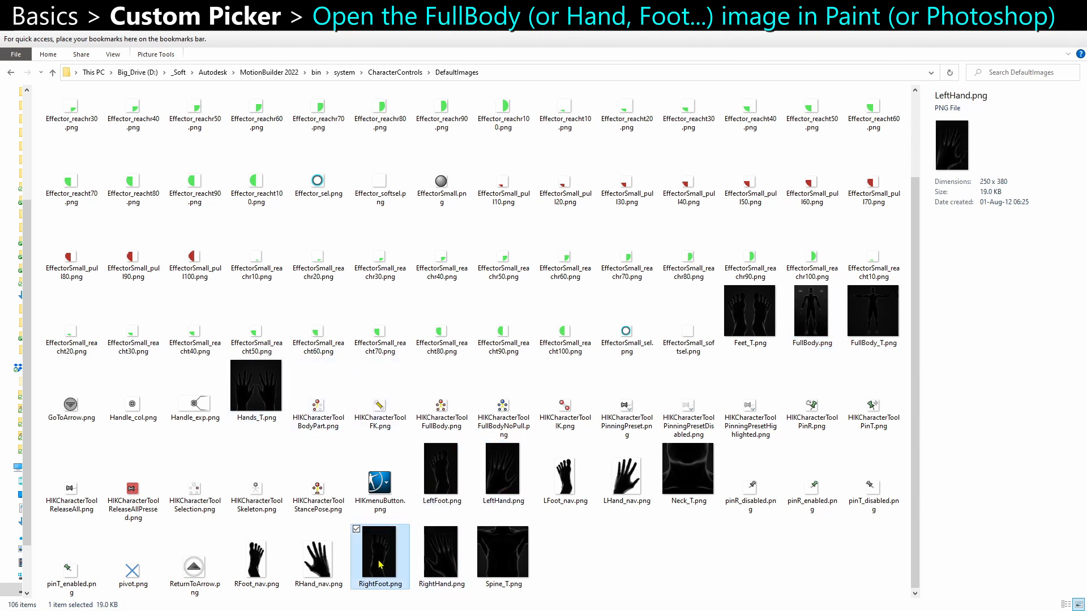
click(451, 567)
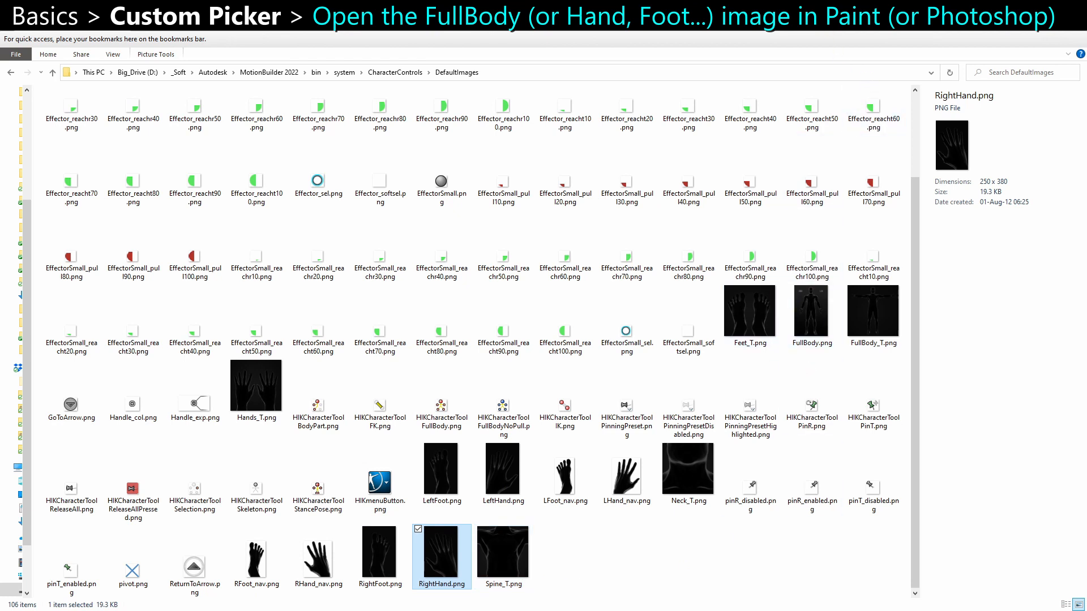
Switch to Paint with the FullBody image and inspect the cursor's pixel coordinates on it
mouse_move(828, 20)
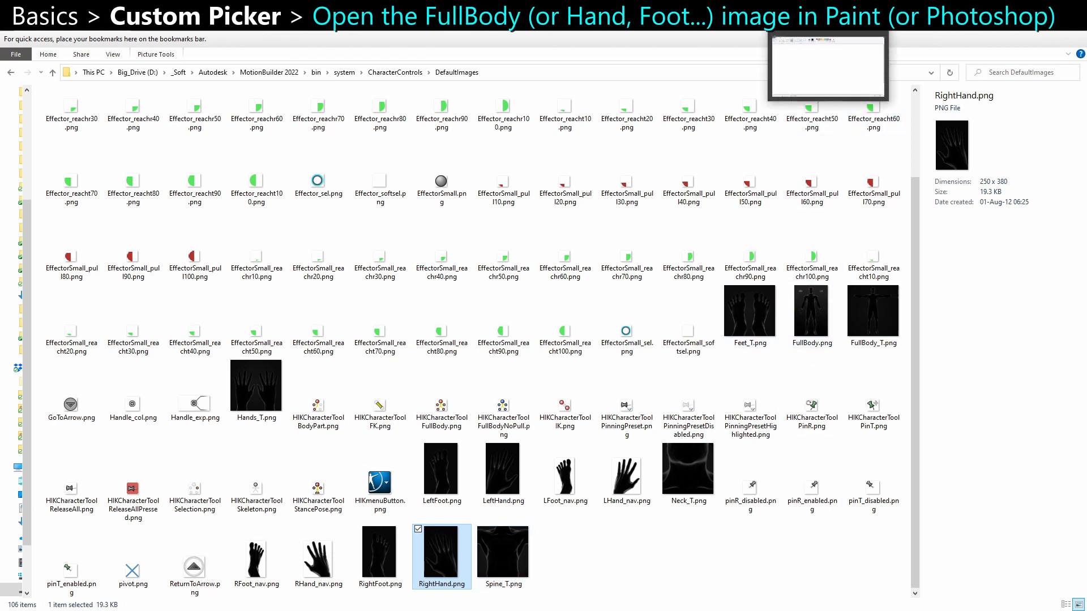
click(832, 71)
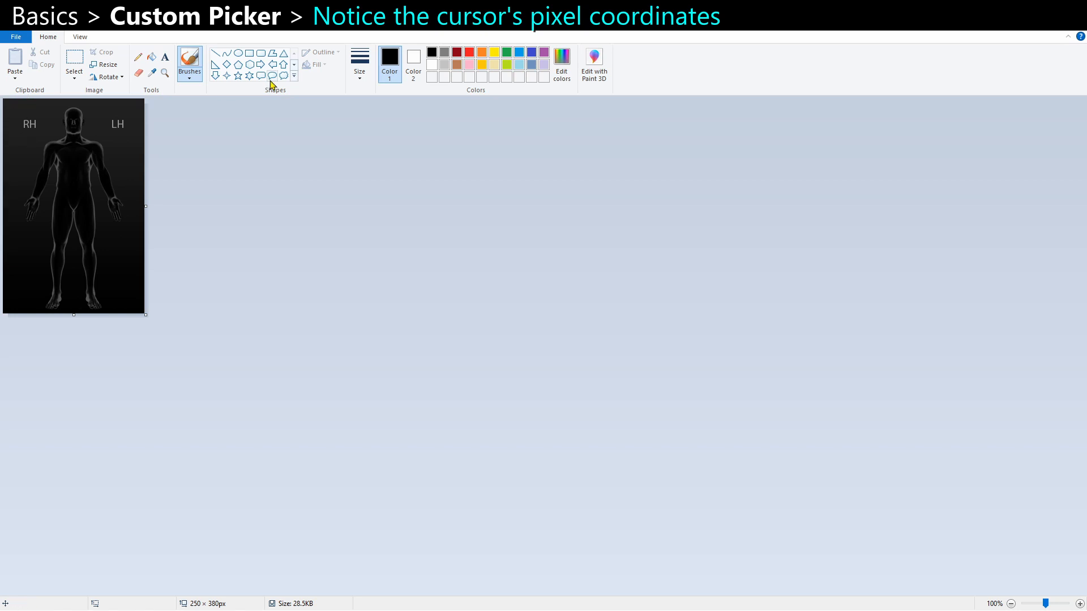
click(507, 64)
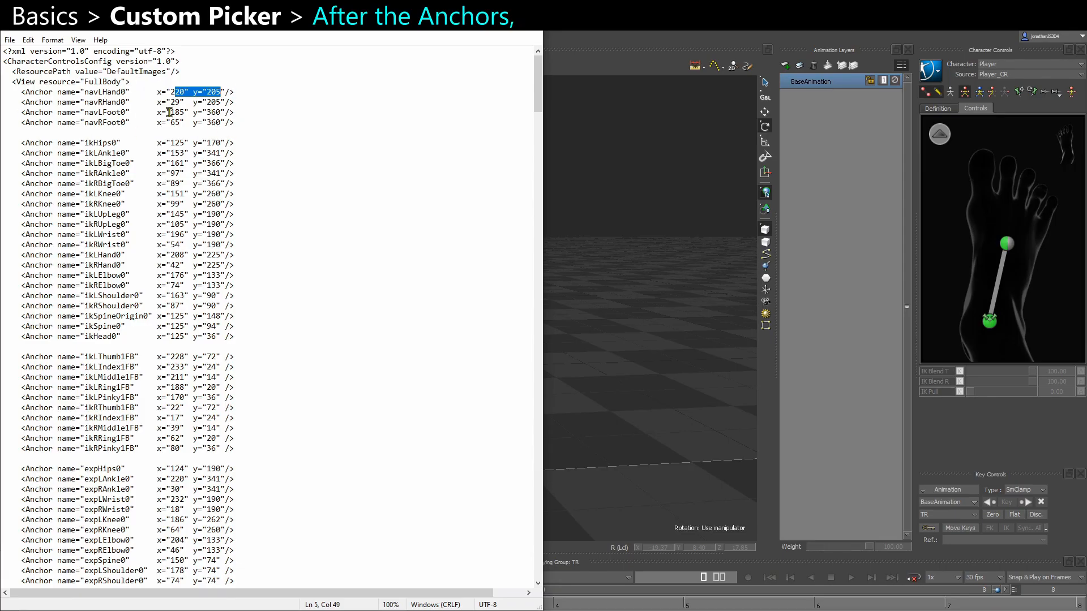
In the XML file, find the Navigation entries after the FullBody anchors, widen the text editor window and highlight the start of the navLHand0 entry
drag(25, 122, 71, 122)
scroll(152, 301, down, 6)
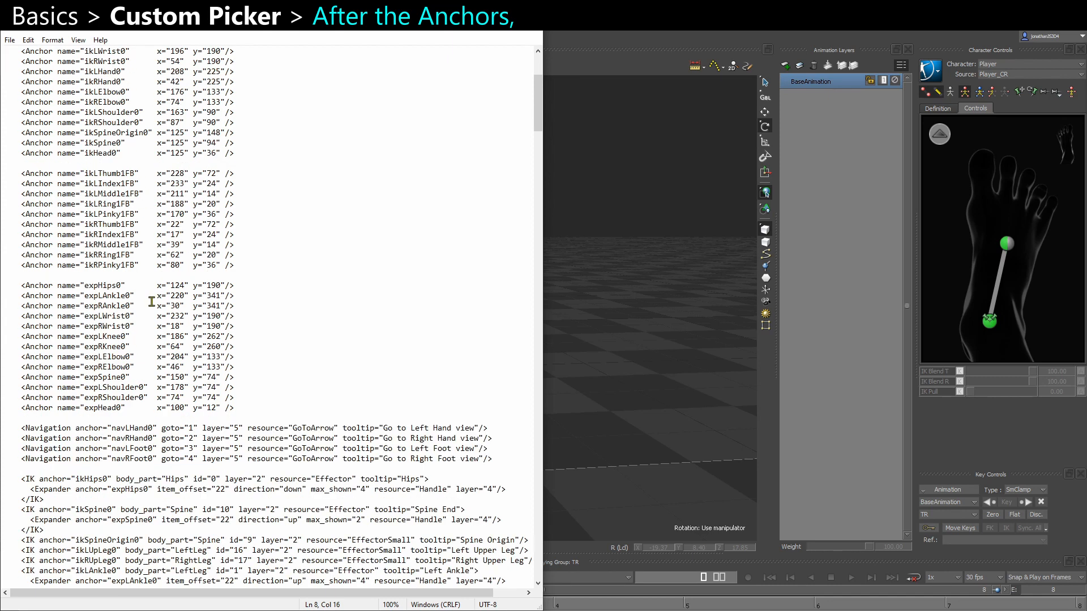
scroll(152, 300, down, 6)
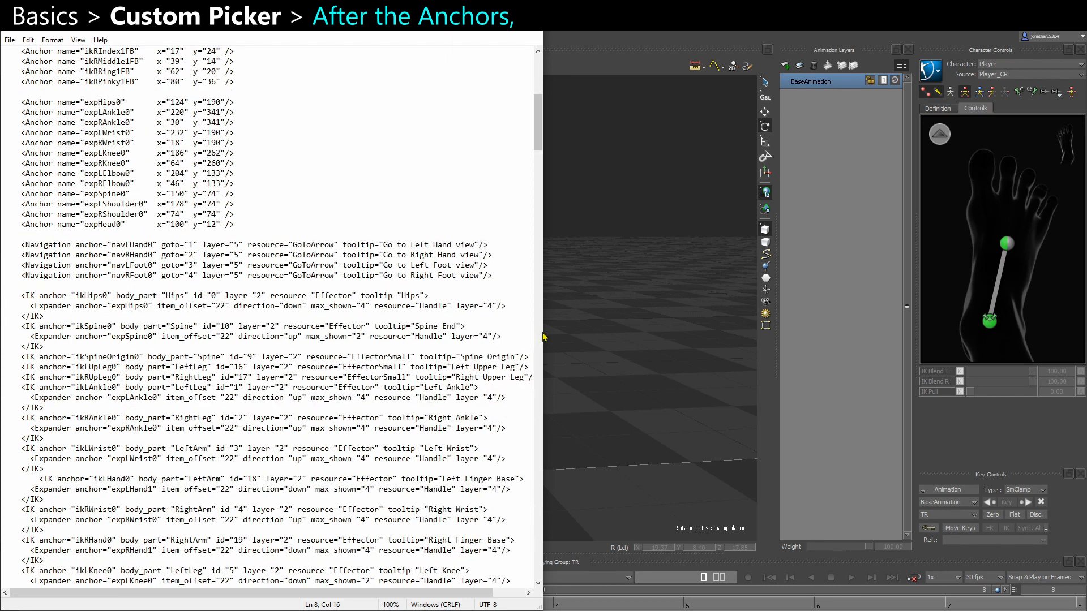
drag(545, 333, 684, 333)
scroll(172, 312, down, 2)
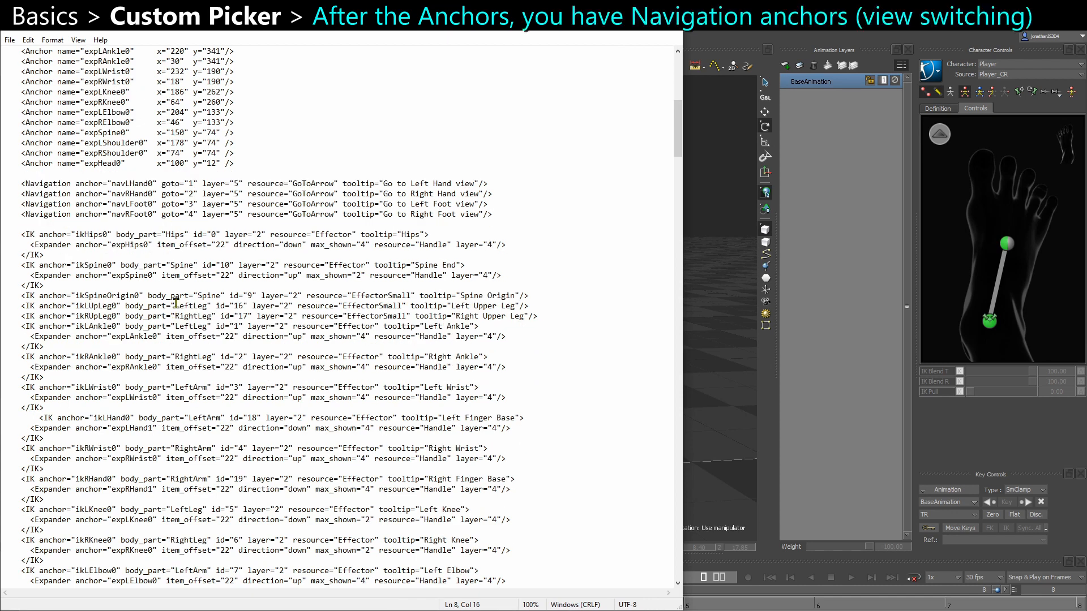
drag(17, 187, 131, 186)
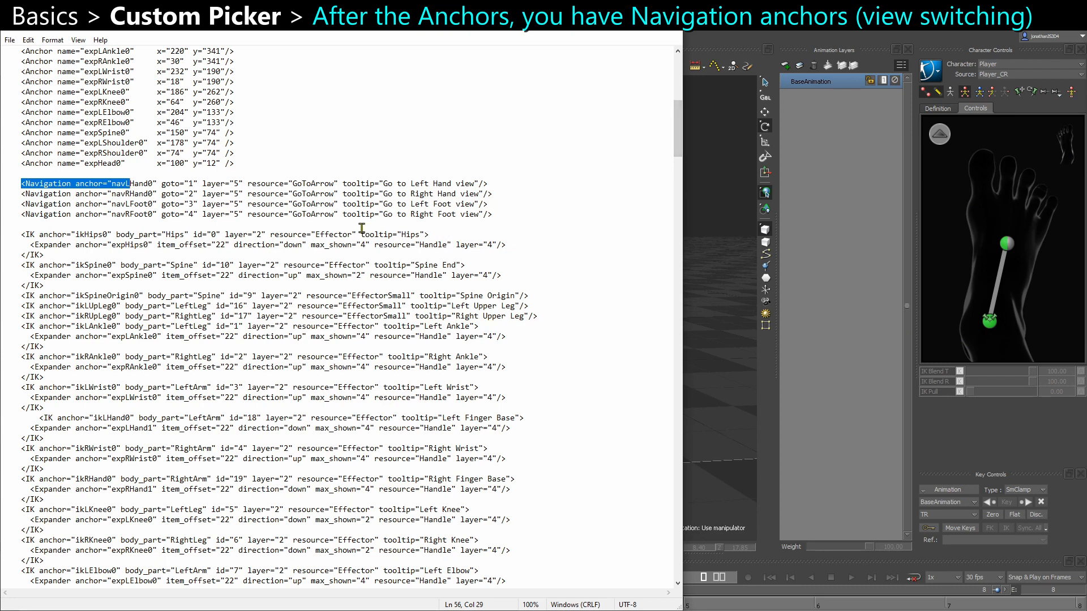
Examine the navLHand0 Navigation entry's tooltip, anchor name and layer, comparing the name with its anchor declaration at the file's start
drag(384, 184, 474, 184)
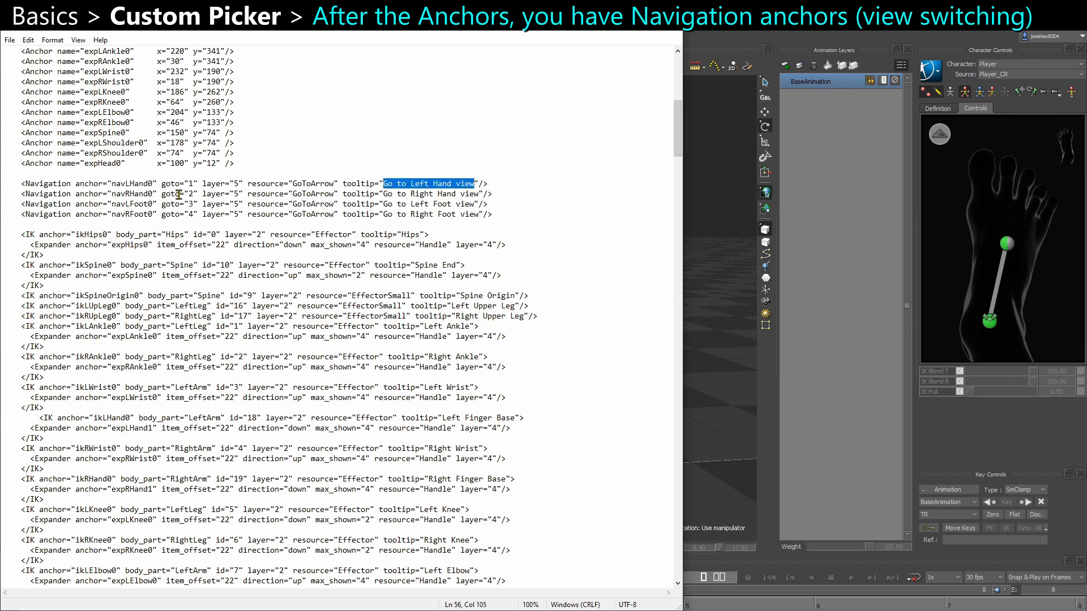
drag(110, 185, 153, 185)
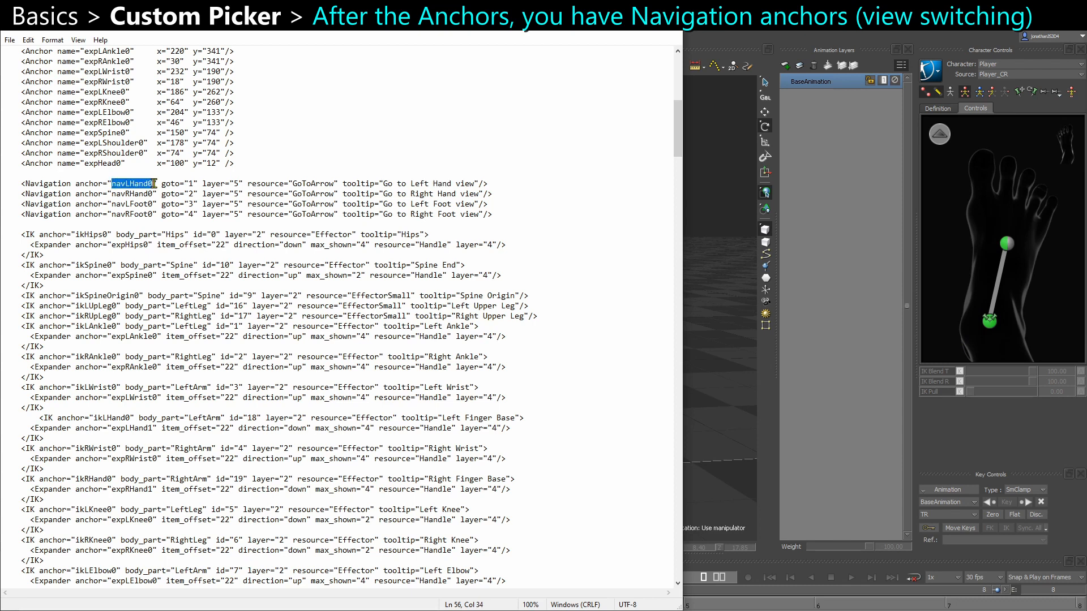
scroll(142, 202, up, 9)
scroll(142, 202, up, 5)
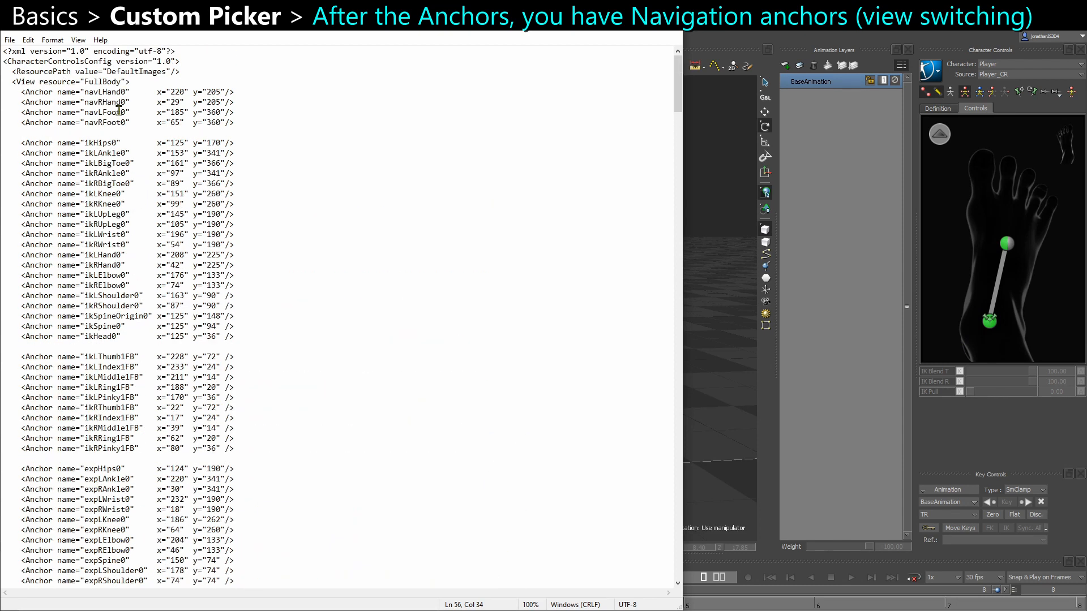
scroll(143, 205, down, 8)
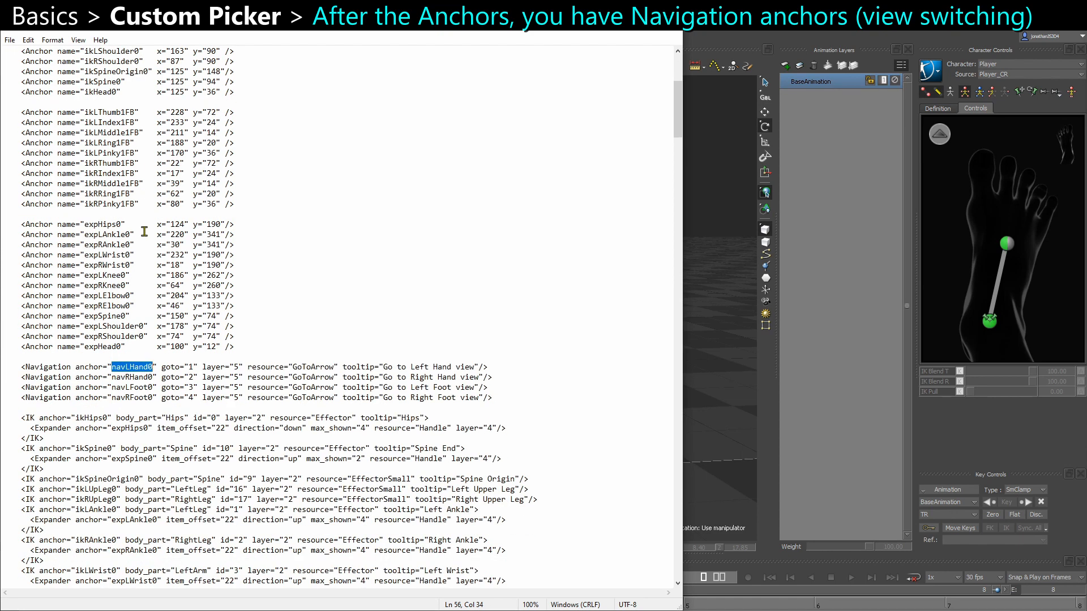
scroll(150, 249, down, 1)
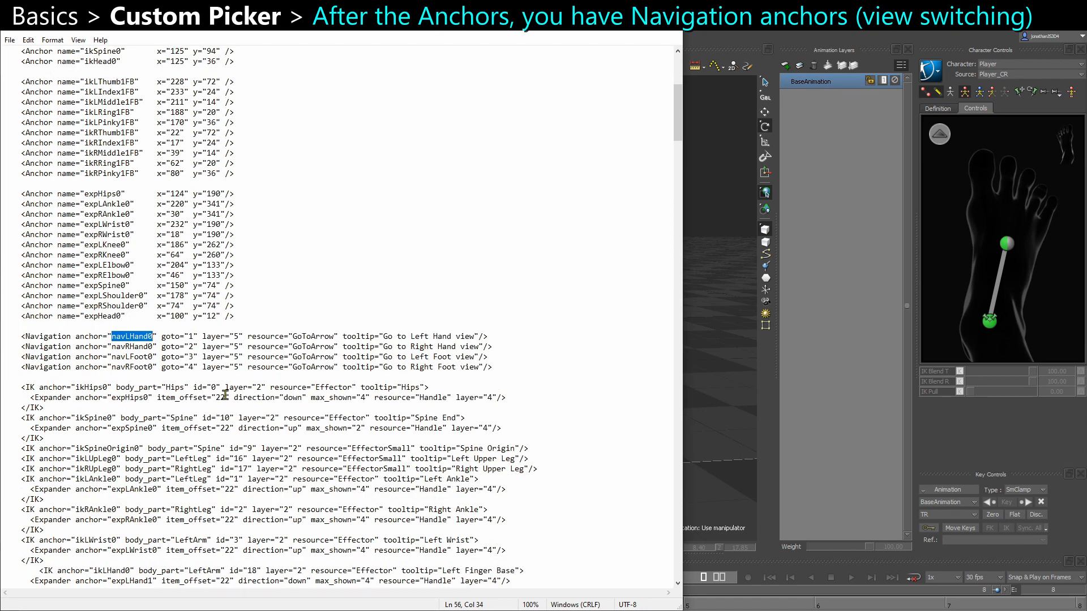
double_click(237, 337)
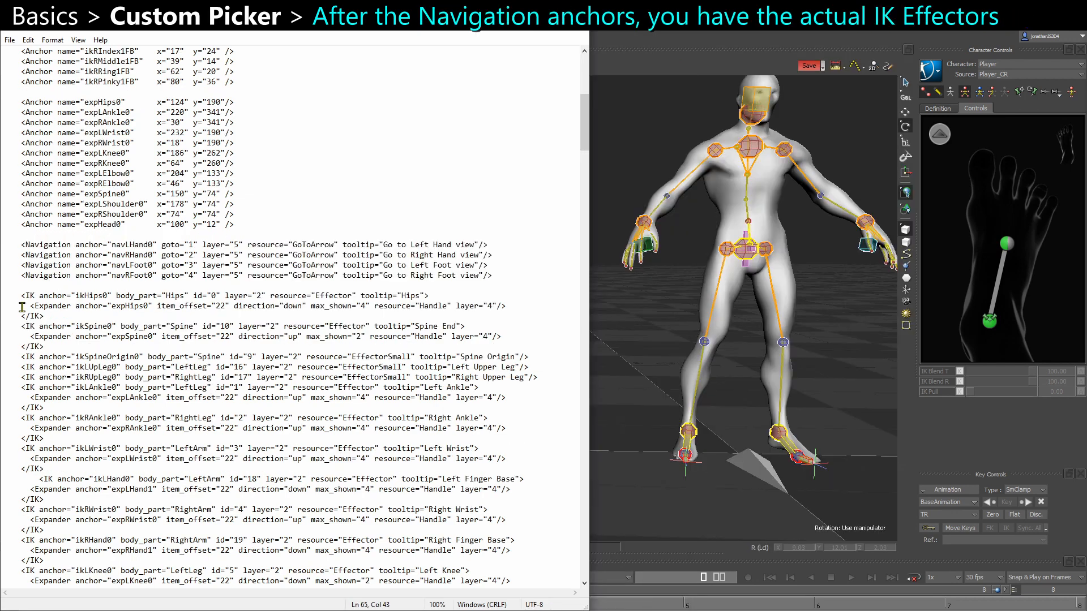
Highlight the start of the hips IK entry, then select the right ankle effector in the picker and activate the translation manipulator
drag(21, 295, 67, 301)
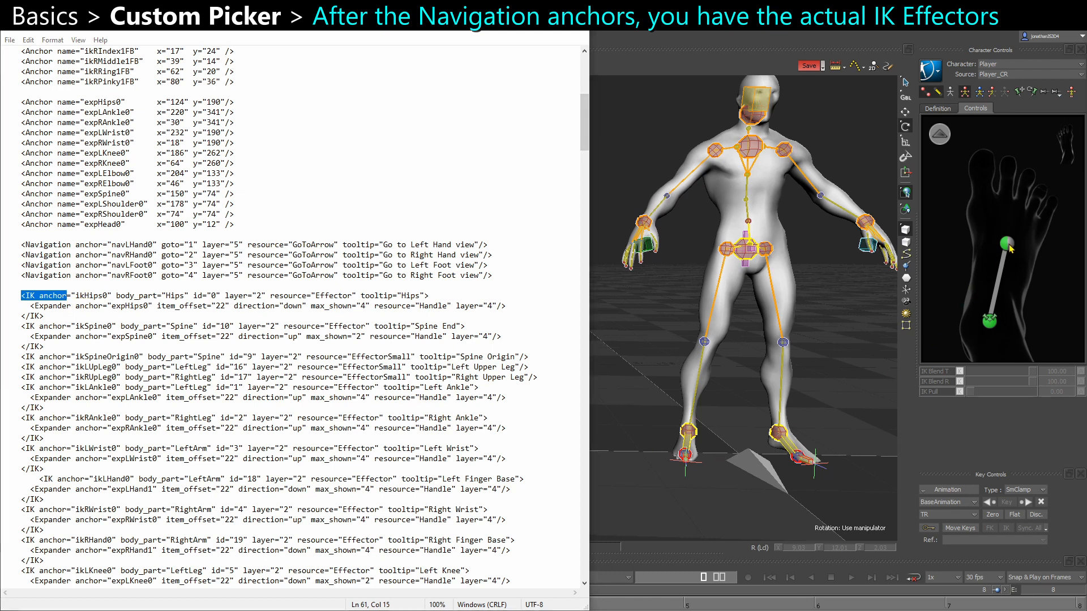
click(990, 321)
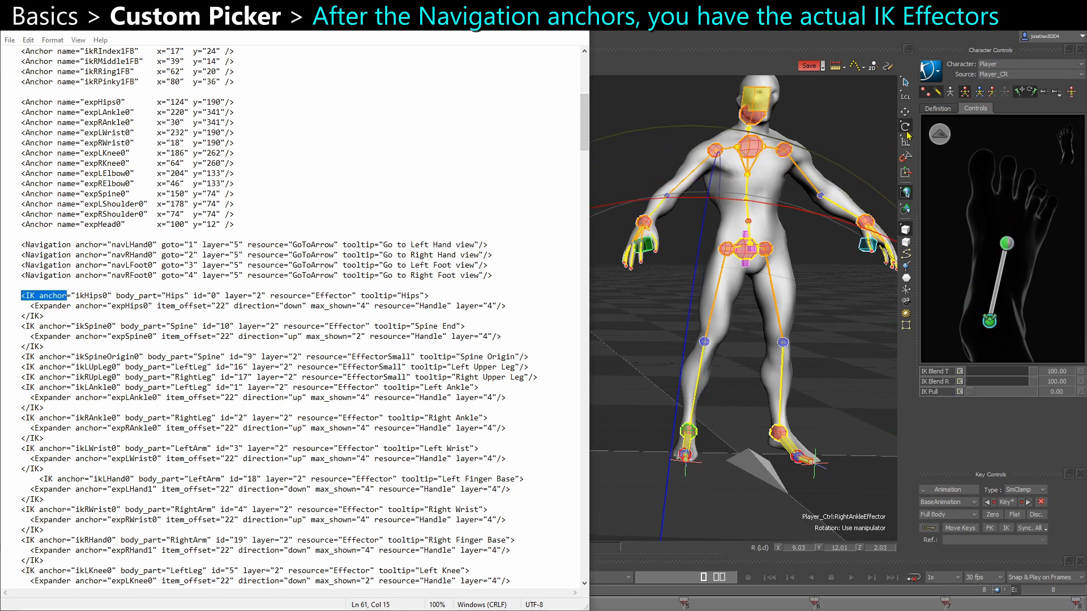
ctrl+shift+drag(748, 362, 621, 290)
key(t)
ctrl+shift+drag(654, 418, 679, 419)
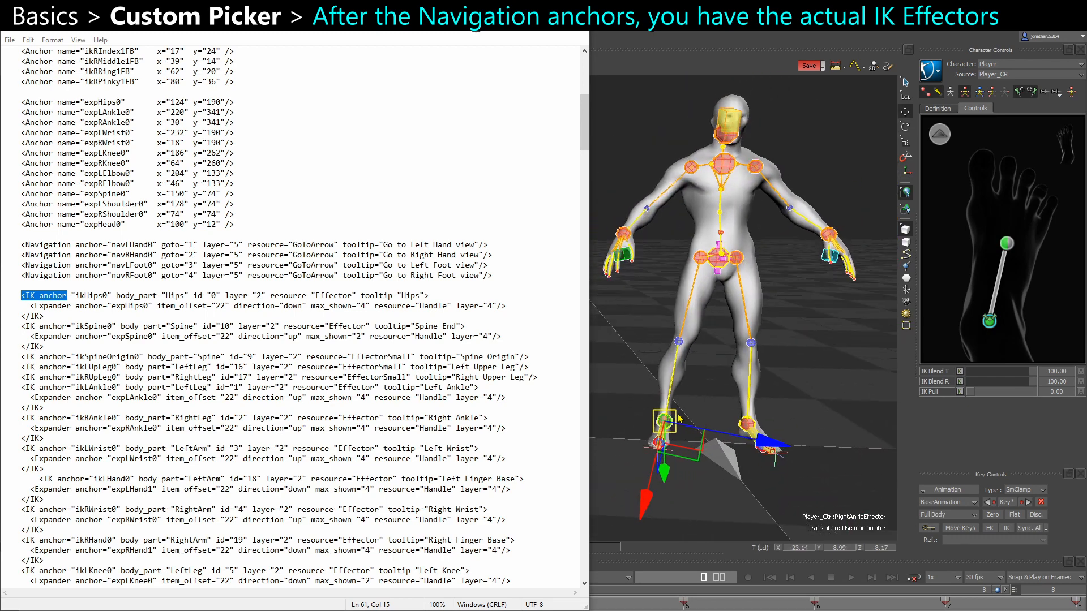
Highlight the hips IK entry's ikHips0 anchor name, body_part and id attributes, returning the picker to the full-body view
double_click(90, 296)
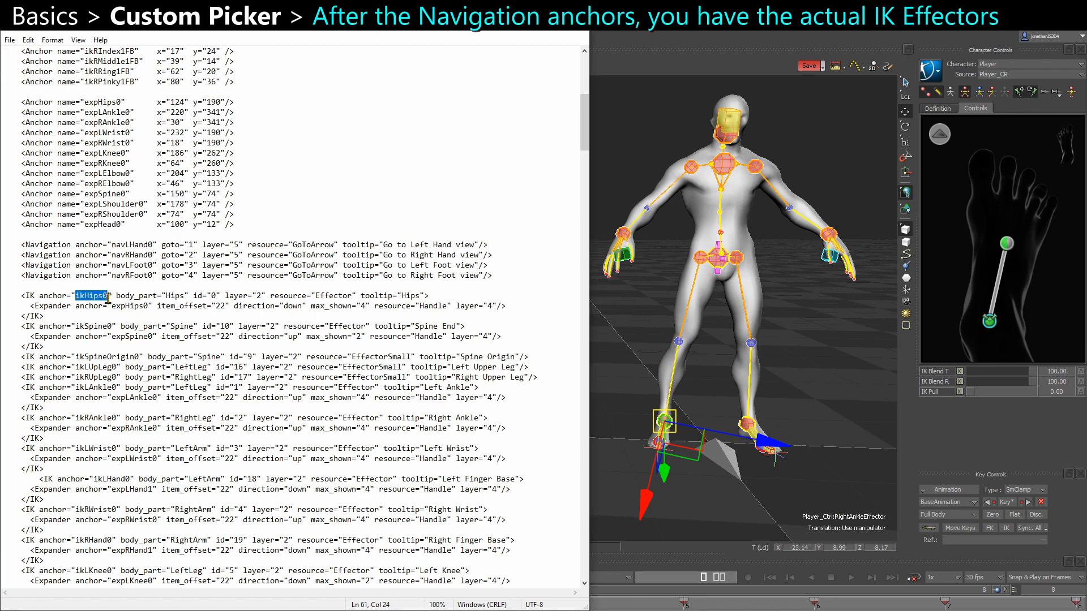
scroll(104, 320, up, 3)
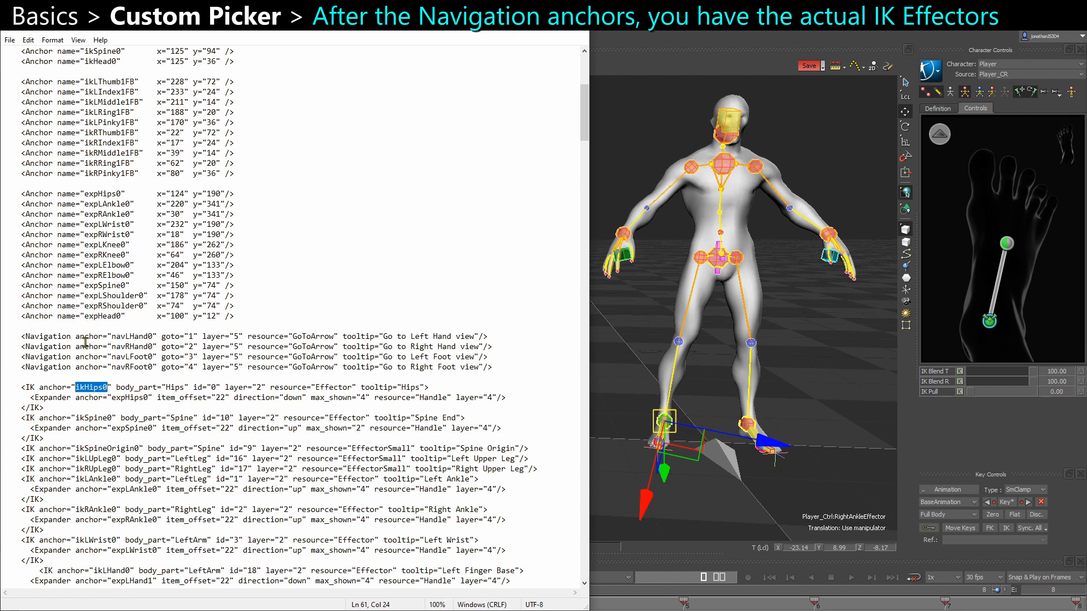
scroll(122, 395, down, 1)
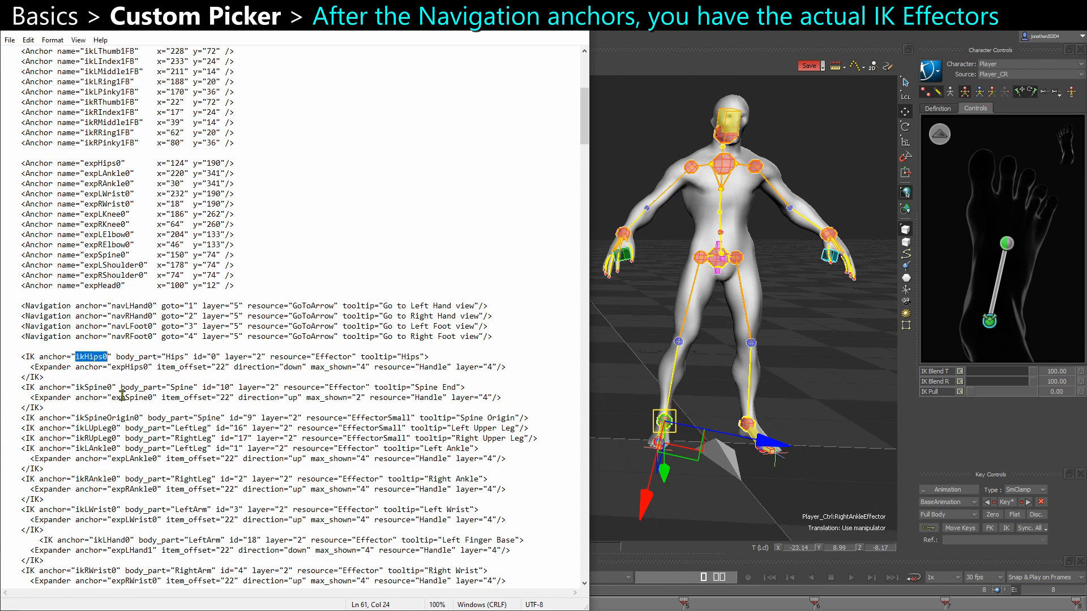
click(940, 135)
drag(116, 357, 186, 356)
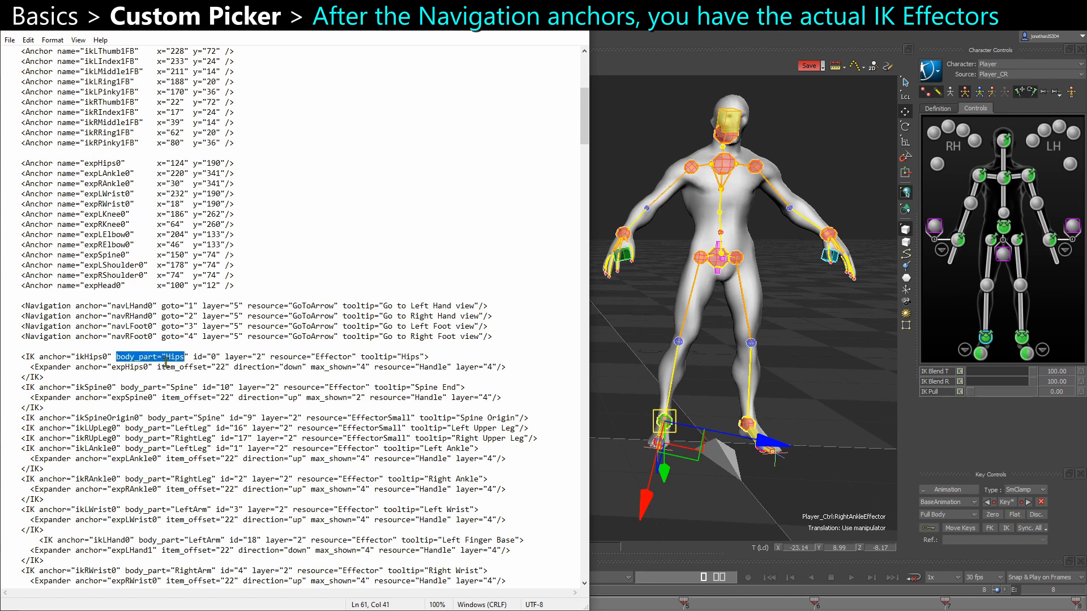
drag(220, 357, 193, 357)
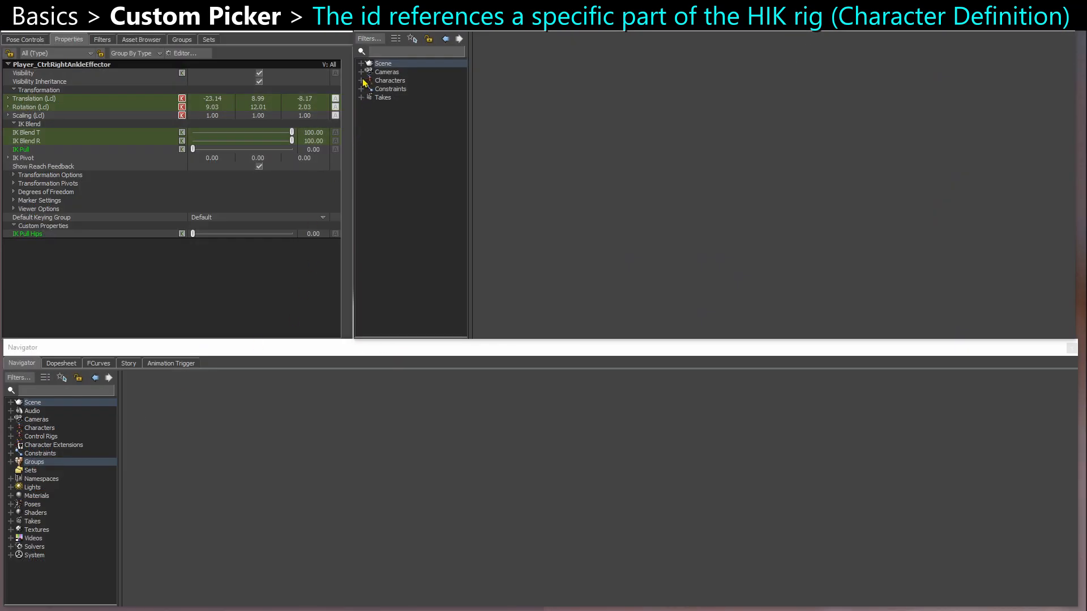
Open the Character Definition of the Player character in the Navigator
click(362, 81)
click(391, 90)
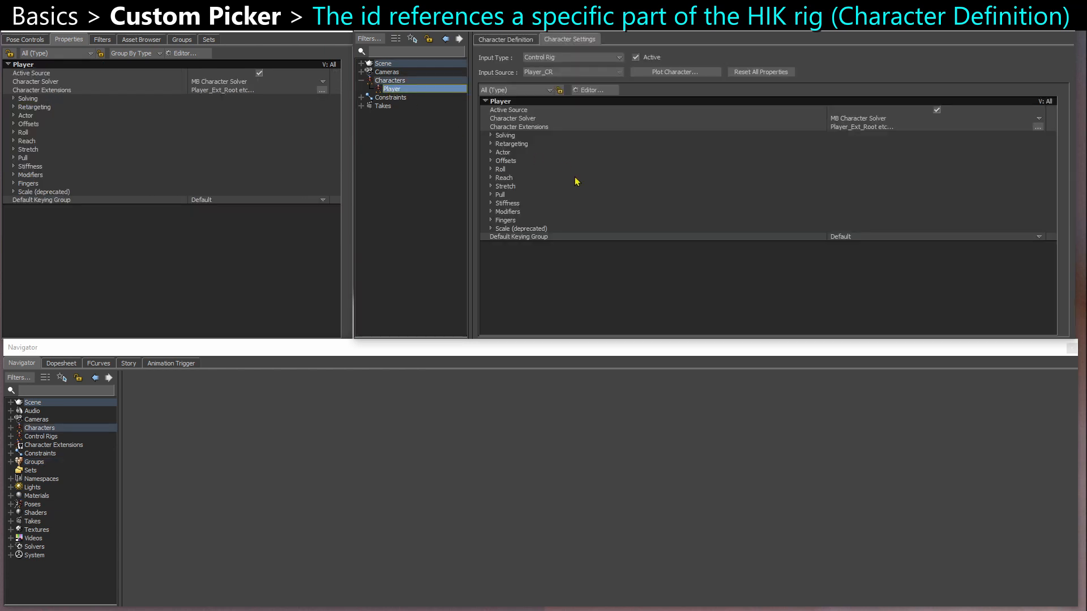
click(504, 40)
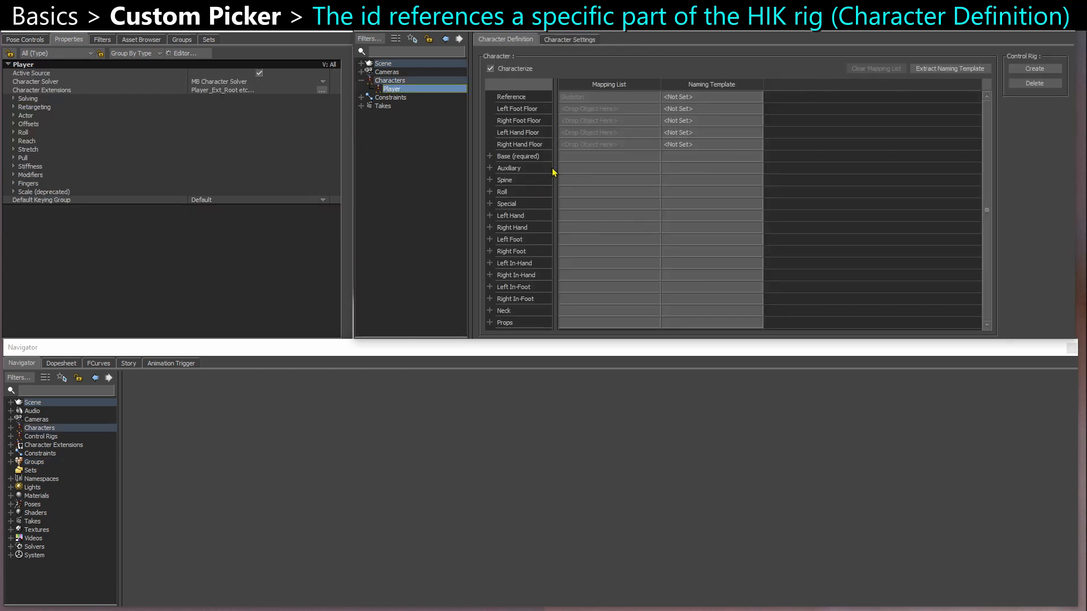
Widen the bone name column and expand the character definition groups from Props up to Right Foot
drag(553, 172, 597, 136)
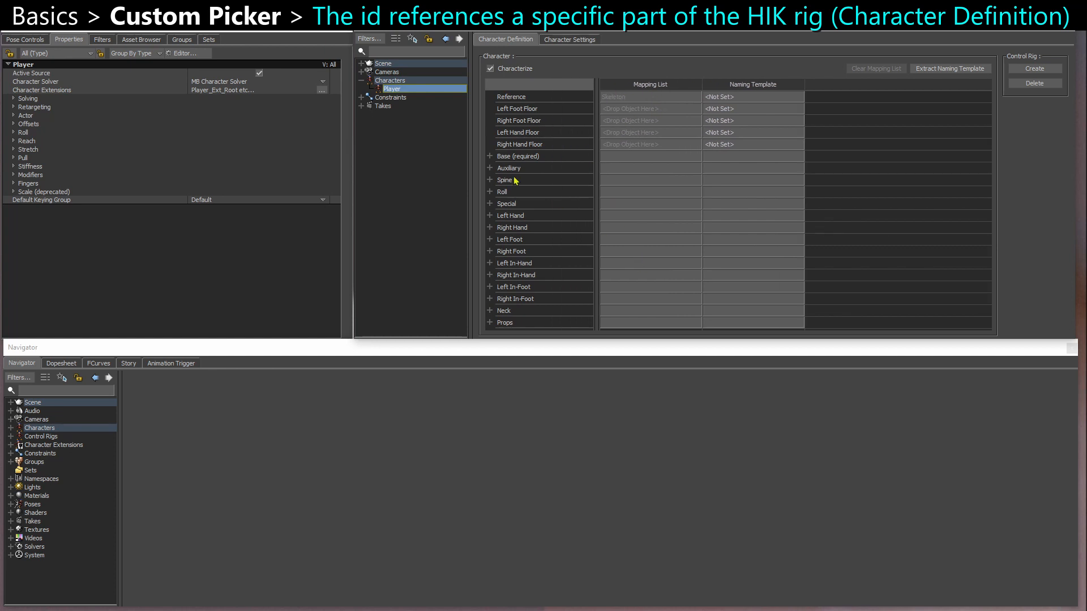
click(490, 323)
click(490, 299)
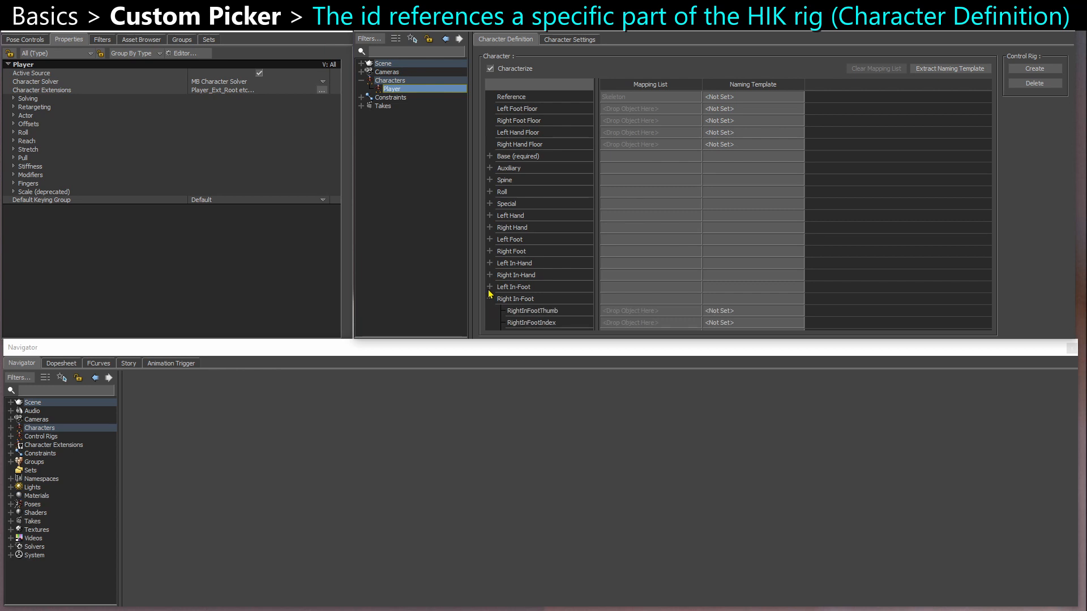
click(490, 287)
click(490, 275)
click(489, 263)
click(490, 251)
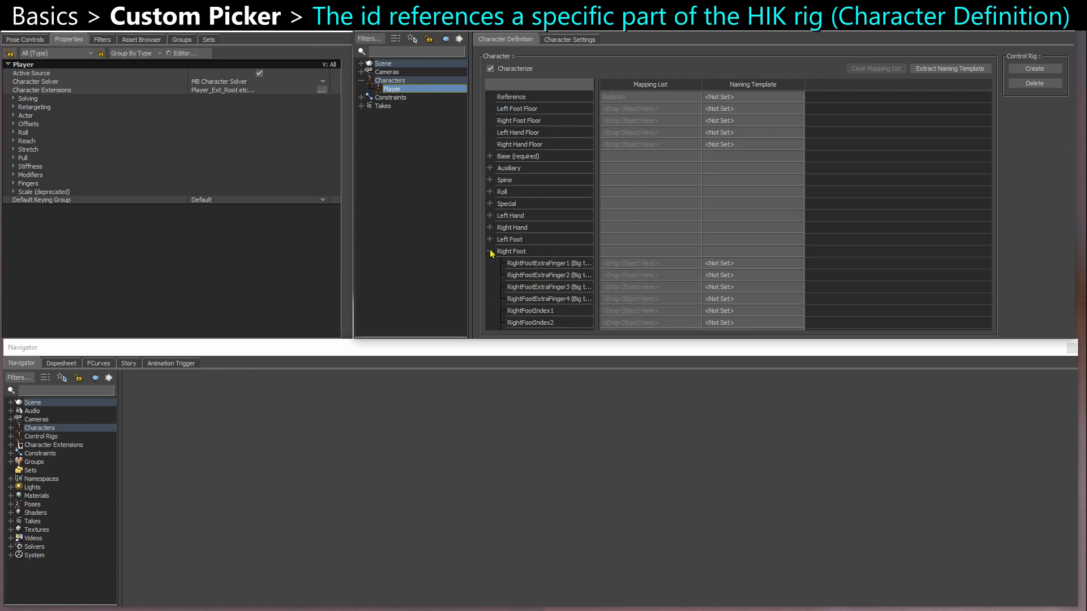
Expand the remaining character definition groups from Left Foot up to Base (required), then slightly narrow the bone name column
click(490, 239)
click(490, 228)
click(490, 216)
click(490, 204)
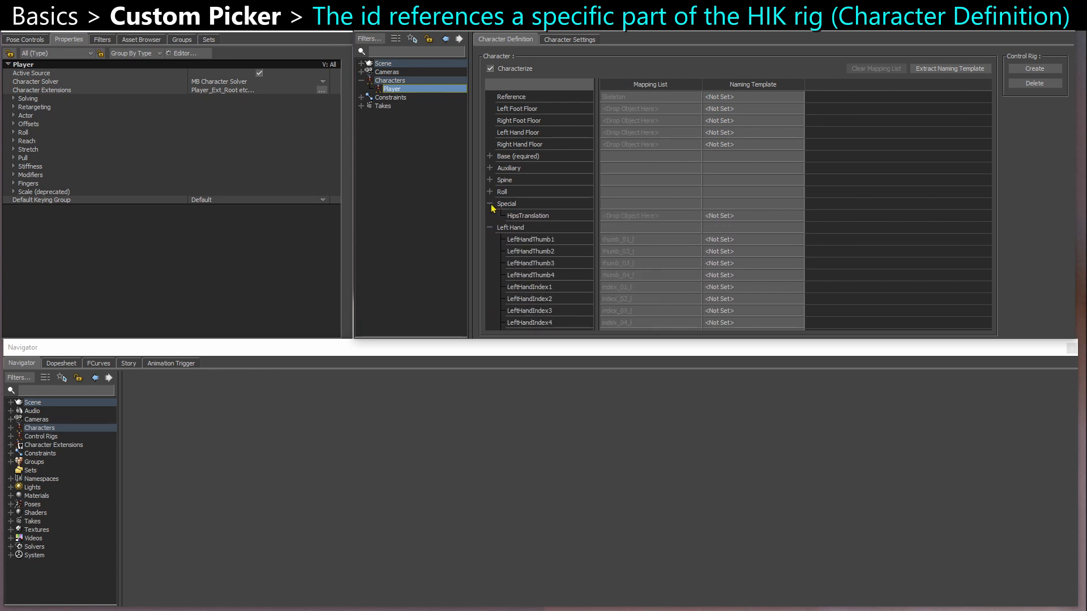
click(490, 192)
click(490, 180)
click(490, 168)
click(490, 156)
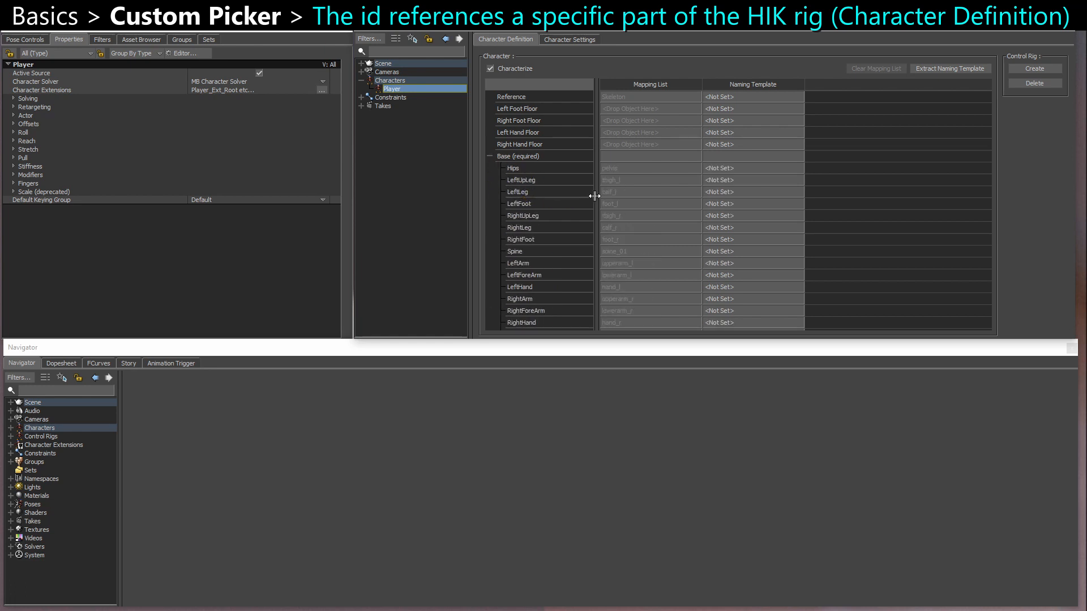
mouse_move(595, 196)
mouse_down()
mouse_move(614, 196)
mouse_move(578, 196)
mouse_up()
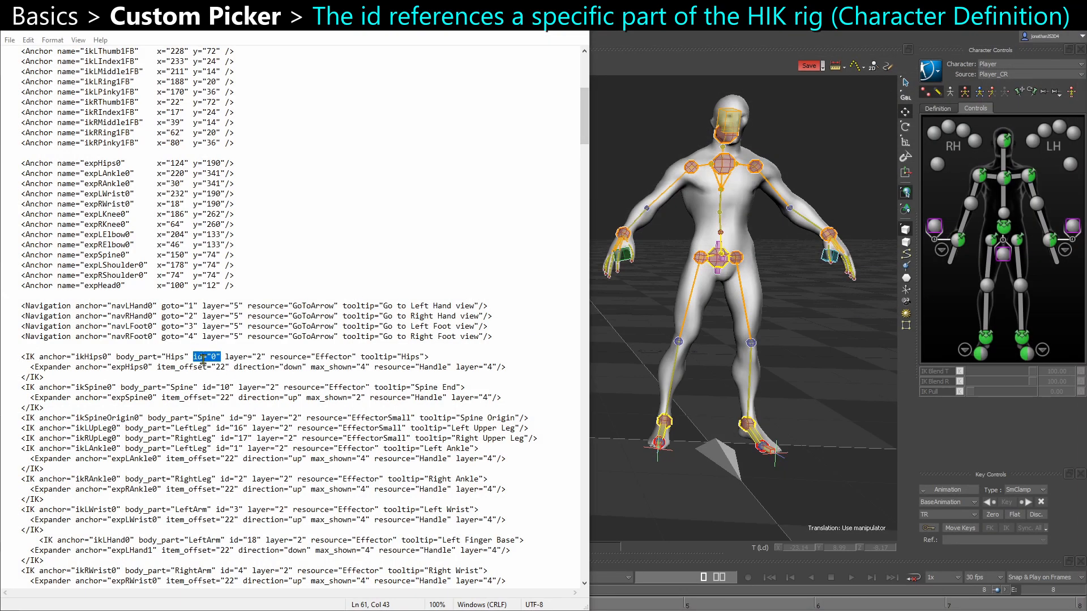
Highlight the hips IK entry's id value, then set the keying mode to Body Part while selecting the chest and hips effectors
drag(218, 358, 212, 358)
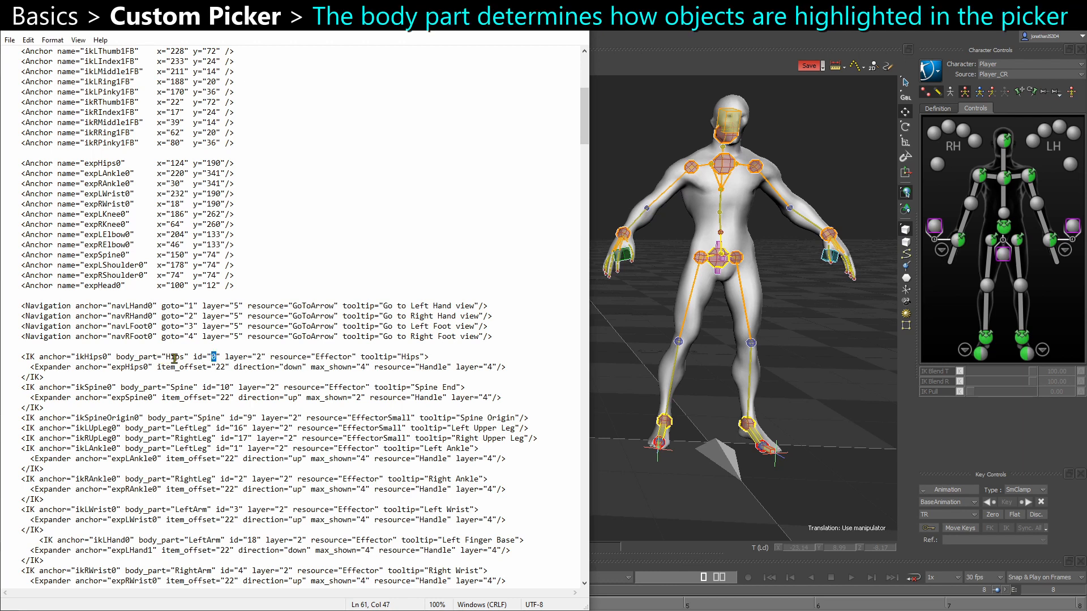
click(1002, 179)
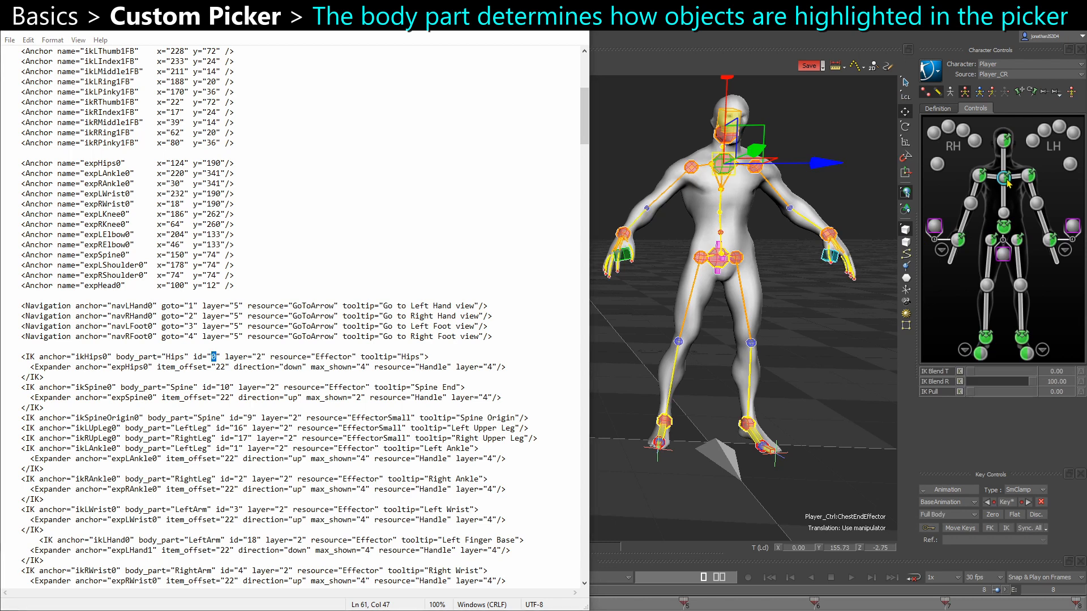
click(991, 91)
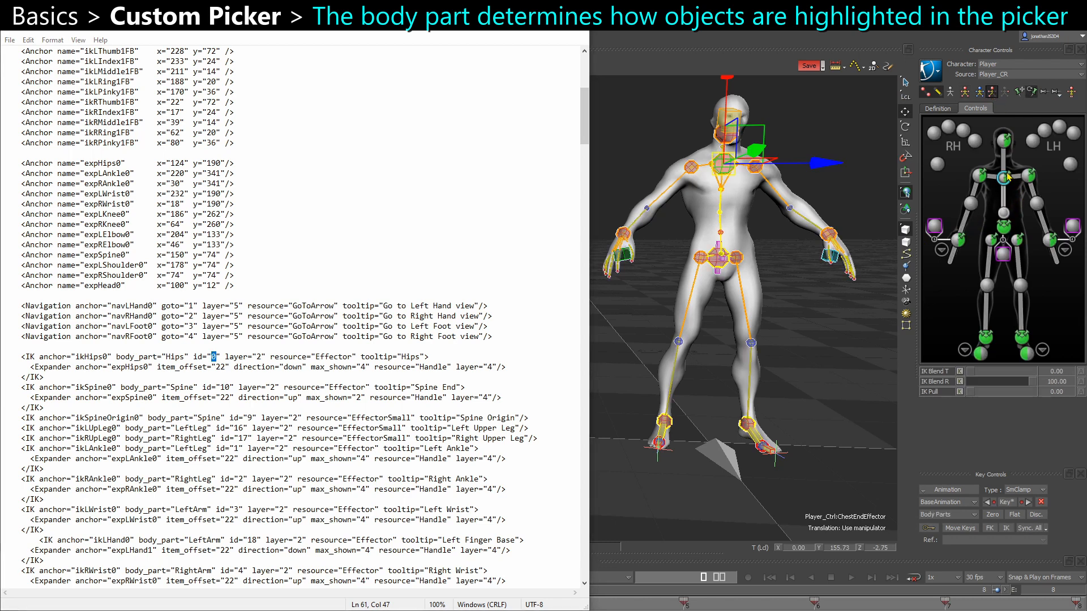
click(1002, 226)
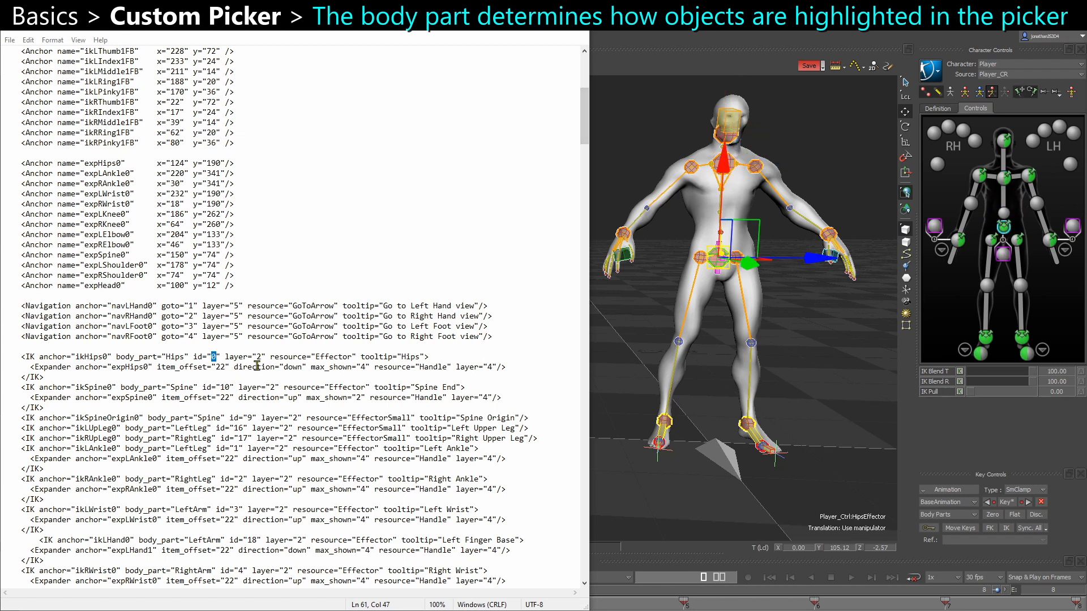
Highlight the Spine body_part value in the XML and select the spine origin effector in the picker to compare them
drag(162, 356, 193, 388)
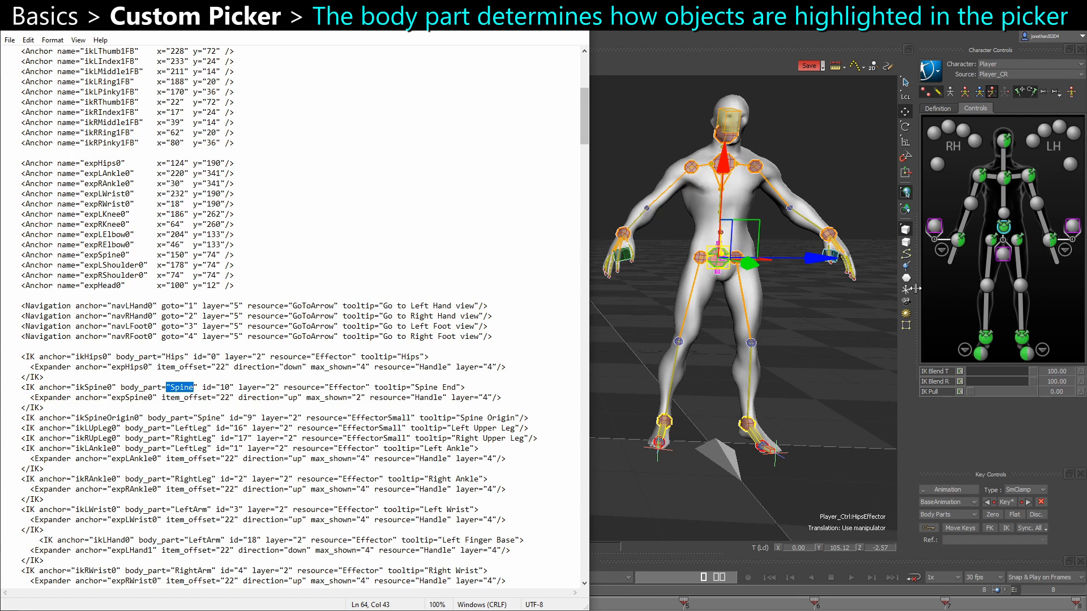
click(1004, 217)
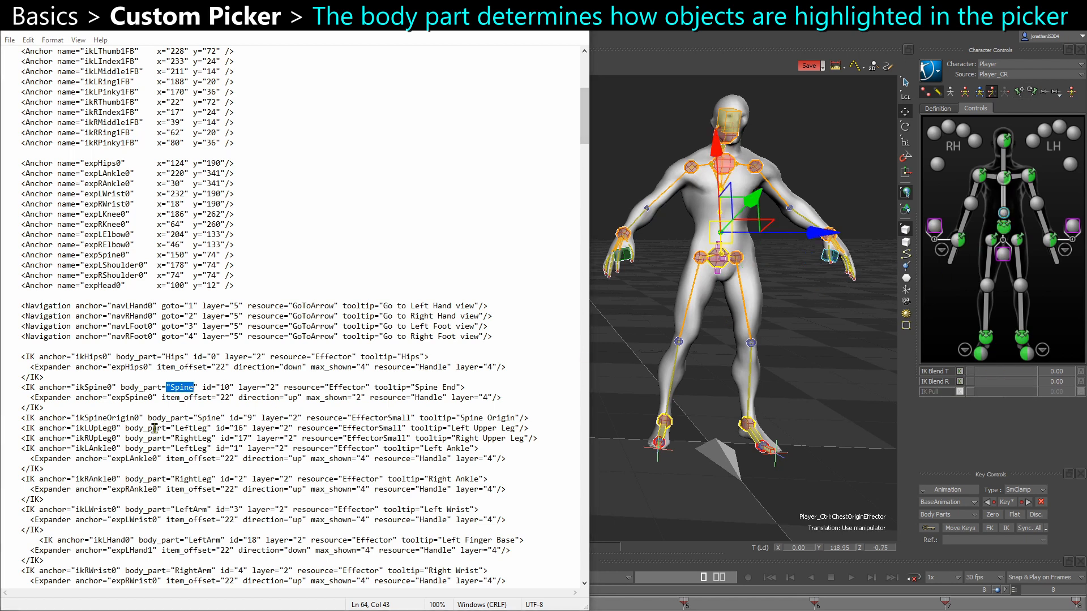
drag(224, 418, 166, 389)
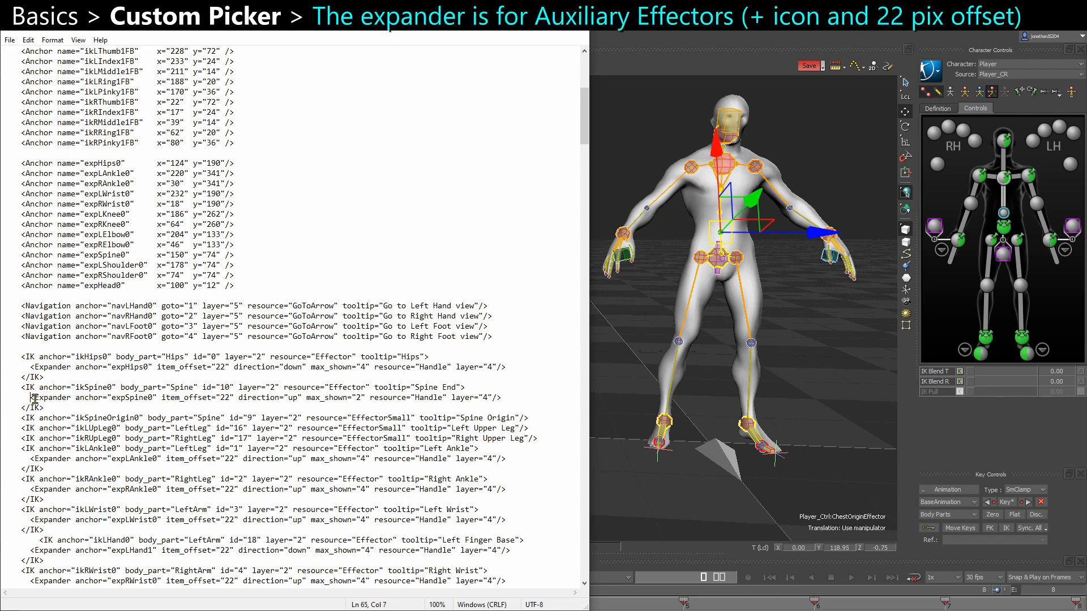
Highlight the spine and hips Expander entries, then the x and y coordinates in the expHips0 anchor declaration
drag(30, 399, 68, 399)
click(57, 374)
drag(29, 369, 115, 371)
click(120, 373)
drag(112, 370, 143, 369)
drag(170, 164, 230, 165)
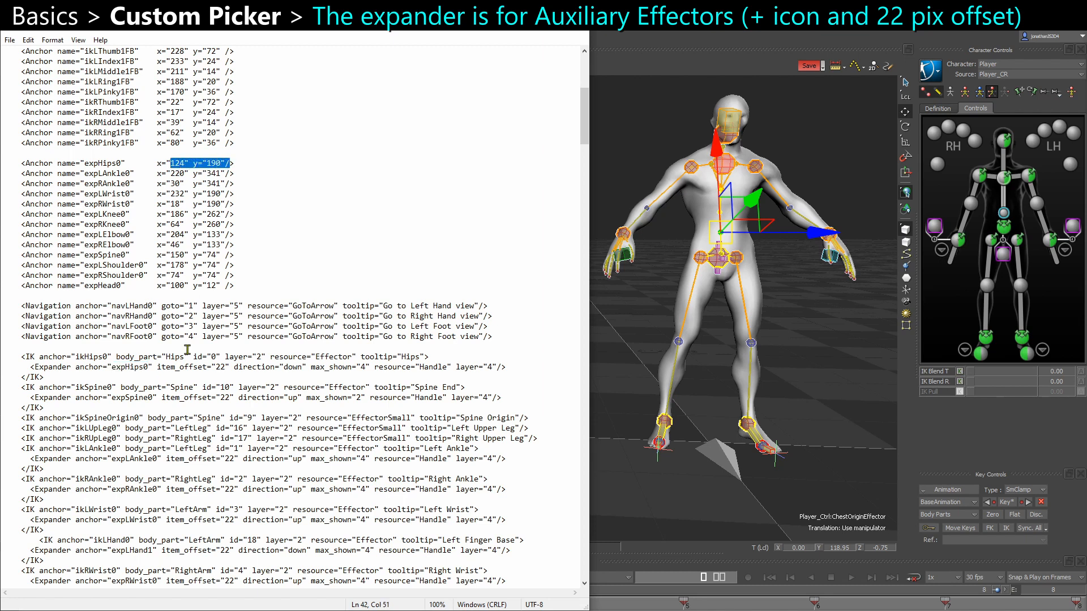
click(173, 373)
Locate the hips expander in the picker, then highlight the item_offset and direction values of its Expander entry
scroll(176, 373, up, 3)
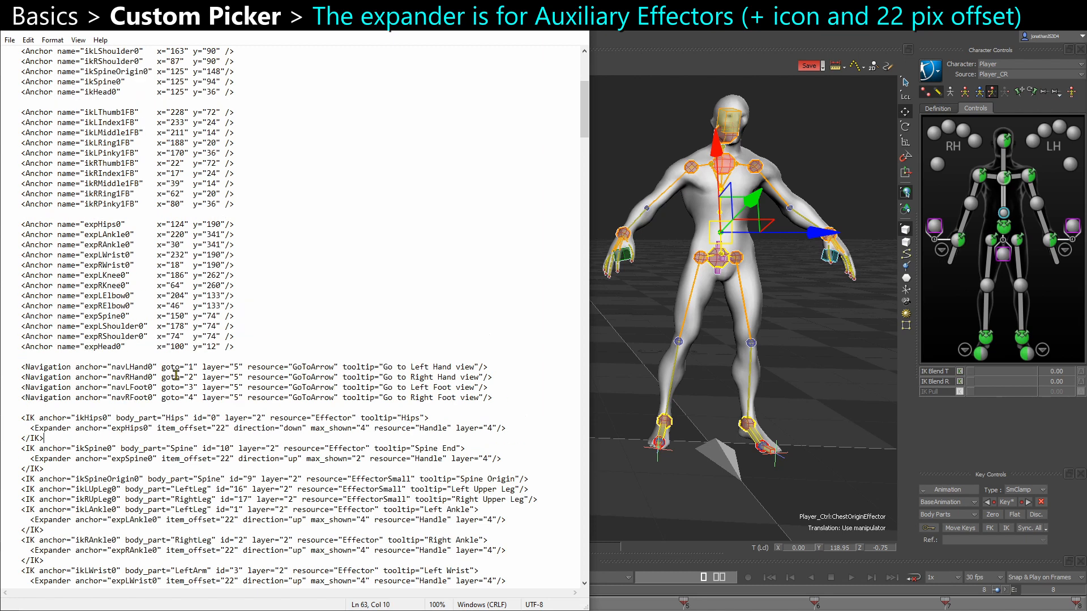
click(1004, 245)
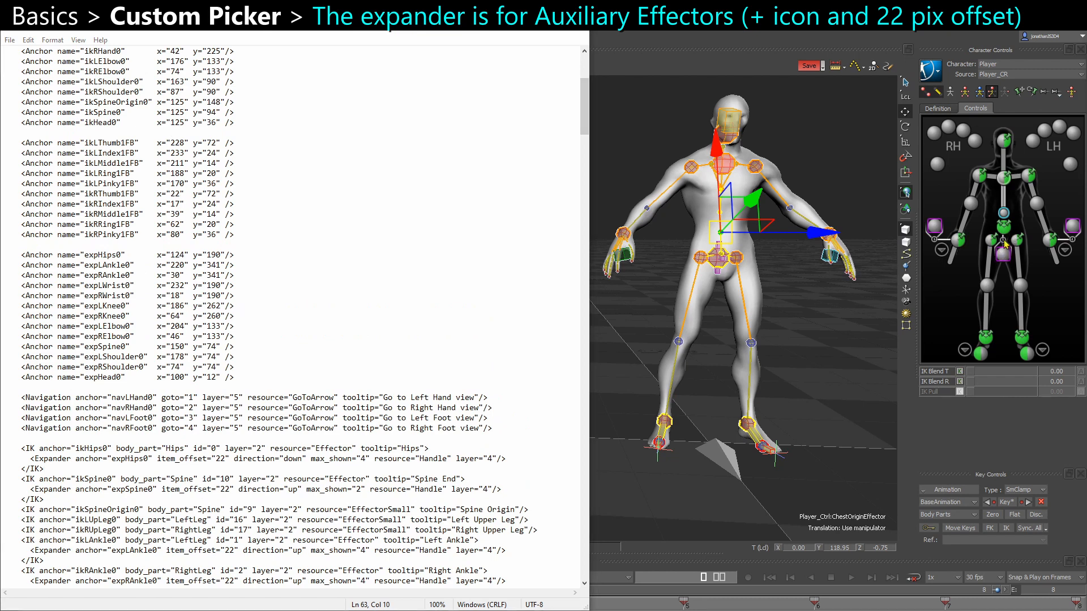
scroll(381, 365, down, 2)
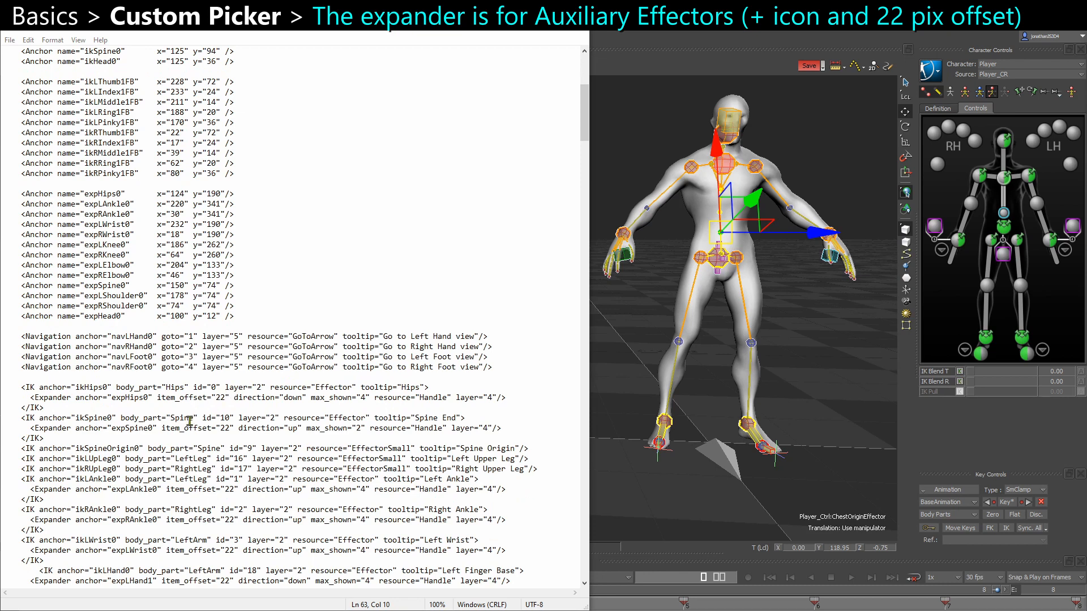
double_click(216, 398)
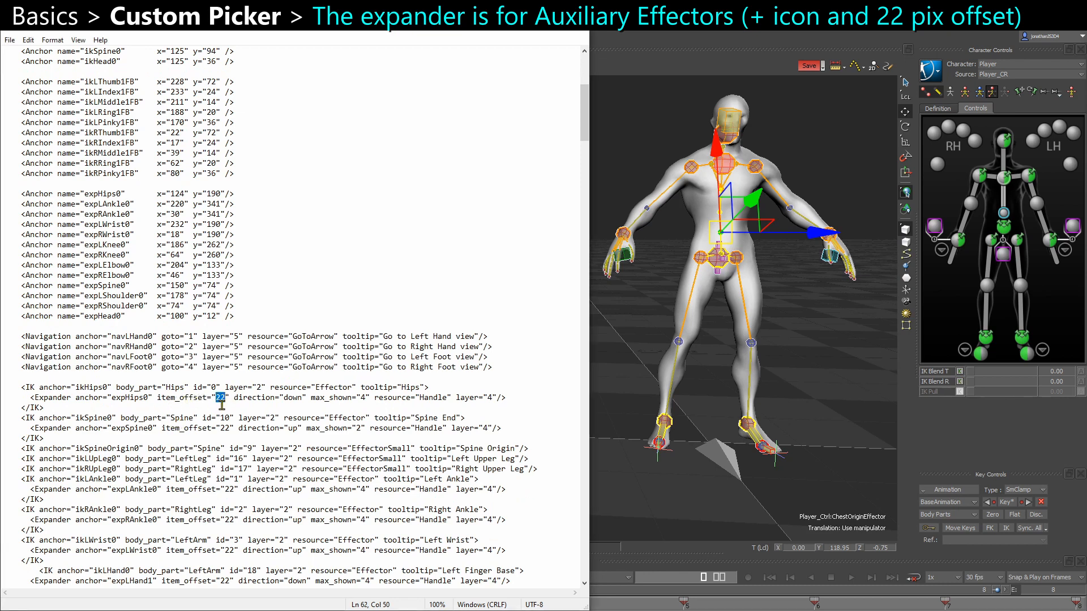
drag(283, 398, 302, 398)
Select the hips effector in the picker, try its expander and select the auxiliary effector beneath it
click(1005, 235)
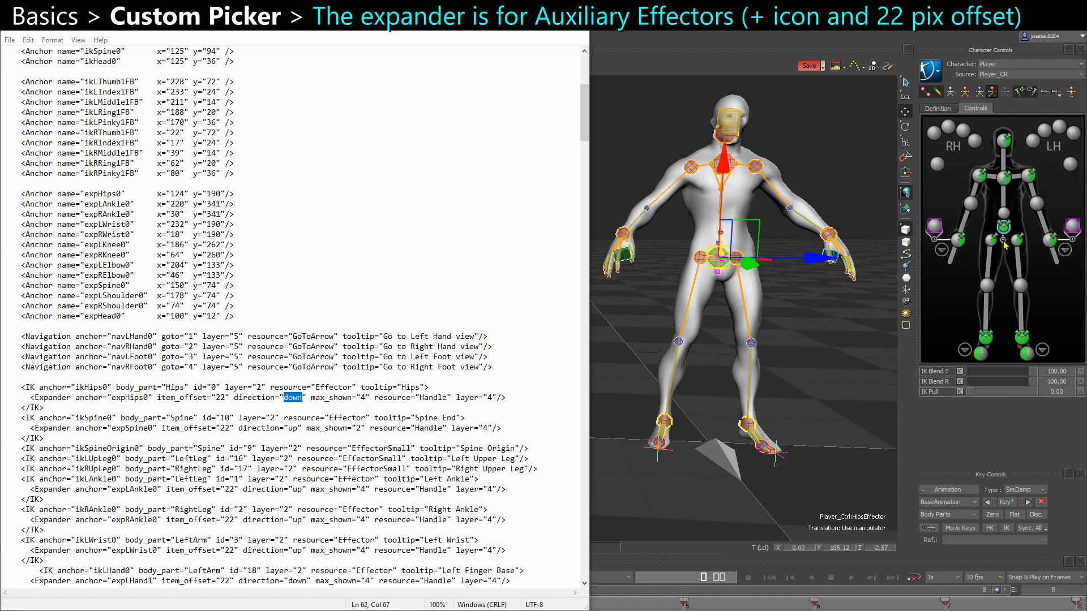
click(1004, 243)
click(1002, 258)
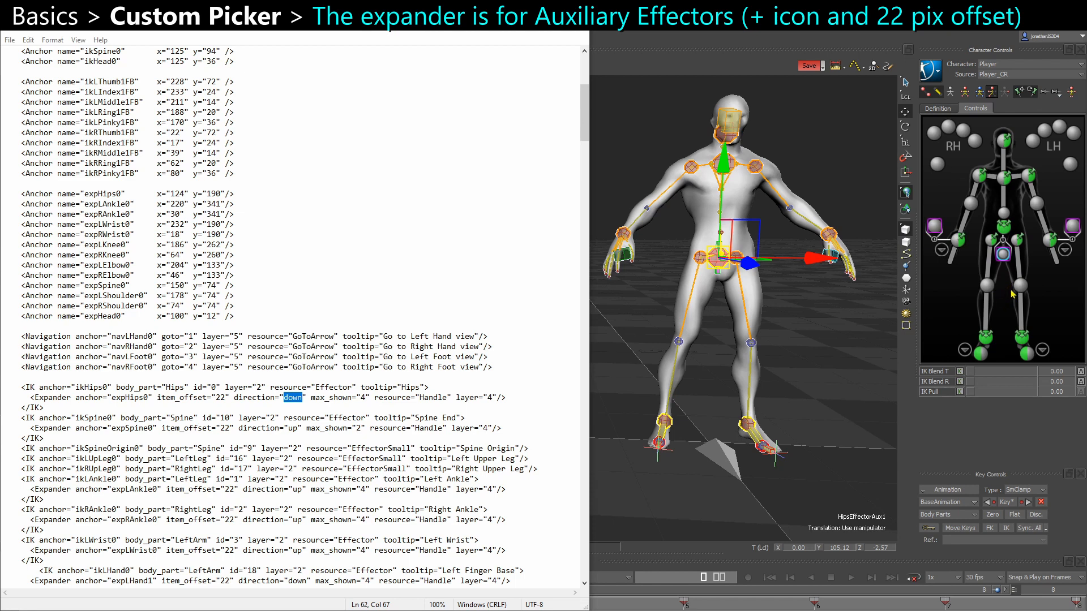
Highlight the right wrist's Expander entry and compare it with the hips Expander entry
scroll(369, 429, down, 7)
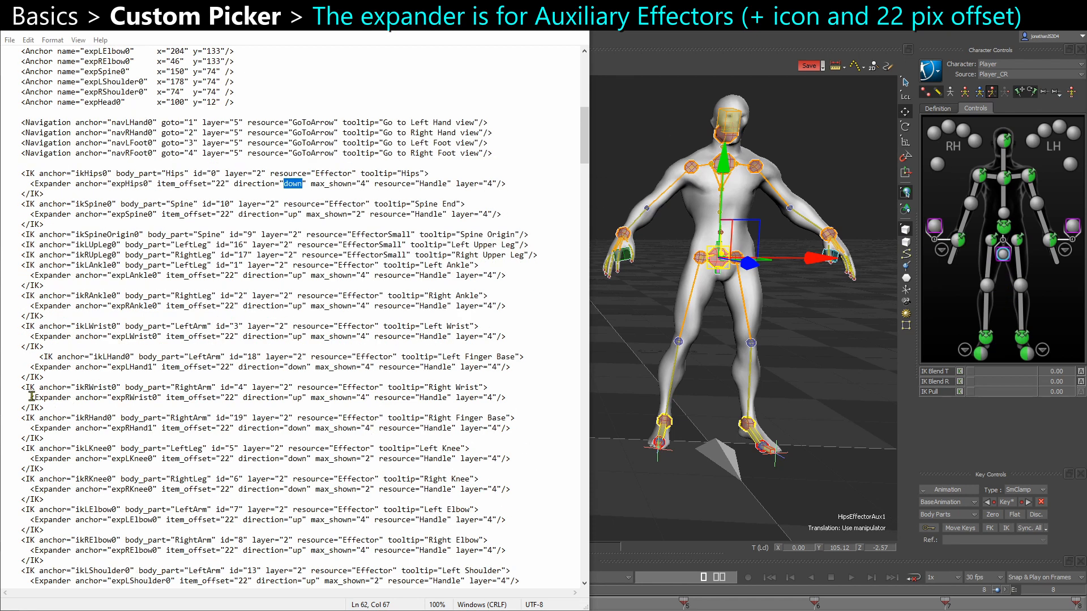
drag(31, 397, 232, 400)
click(217, 402)
click(356, 400)
click(62, 184)
Review the remaining IK entries and highlight the block of left and right fingertip effectors
scroll(30, 200, up, 1)
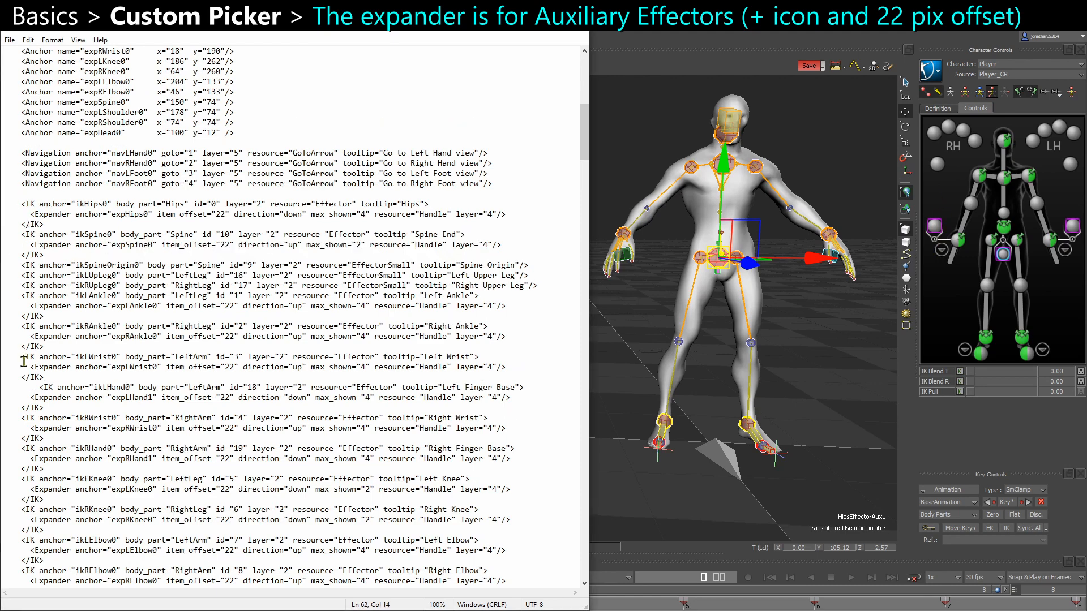
scroll(32, 396, down, 11)
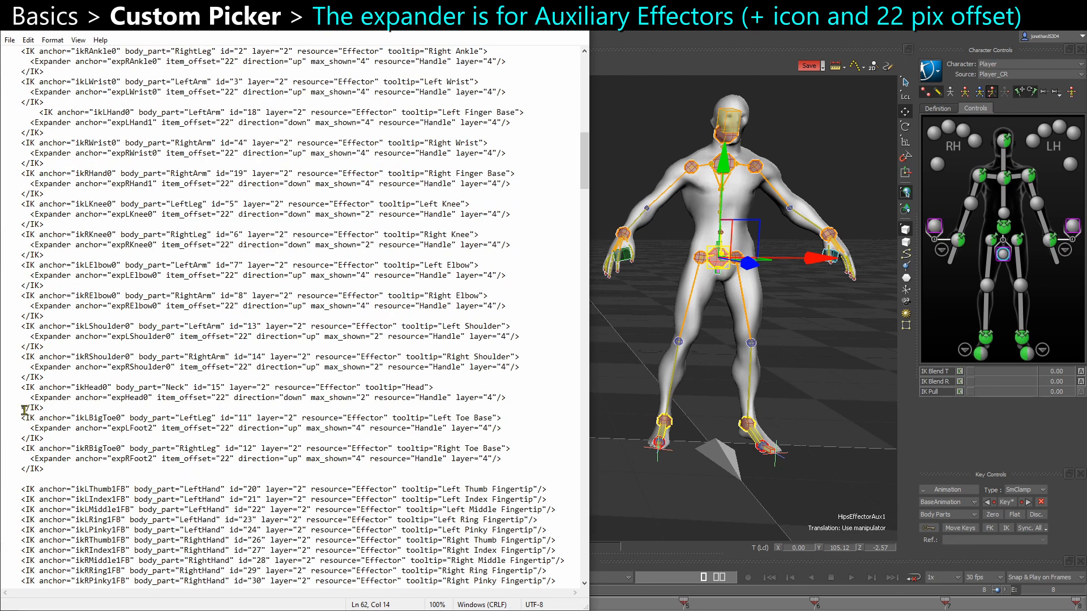
scroll(21, 407, down, 6)
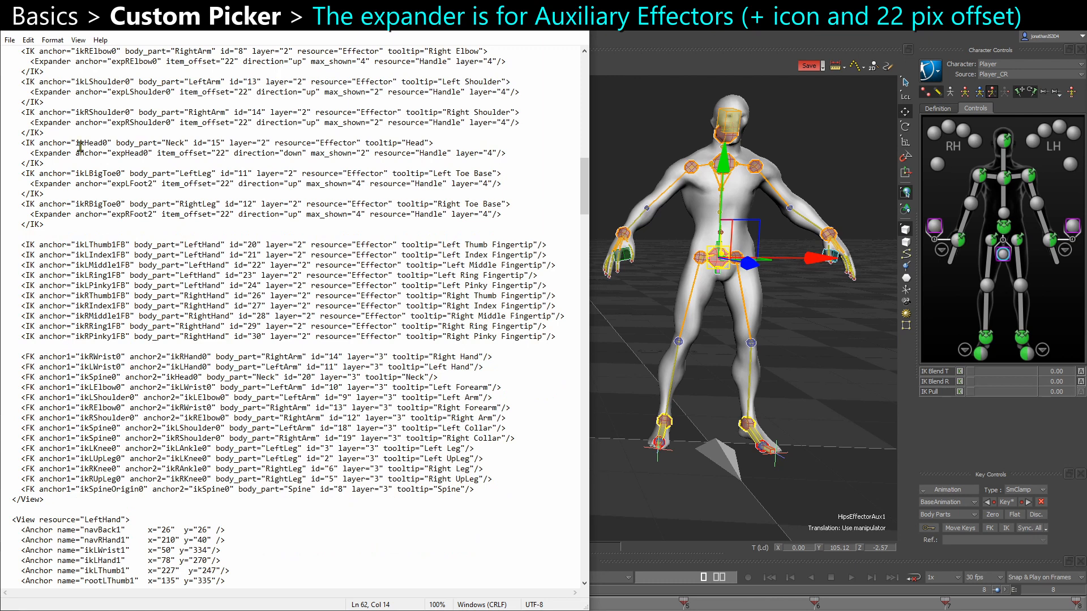
drag(52, 336, 7, 245)
click(81, 264)
Select the FK bars of the right forearm and right upper arm in the picker
scroll(230, 387, down, 1)
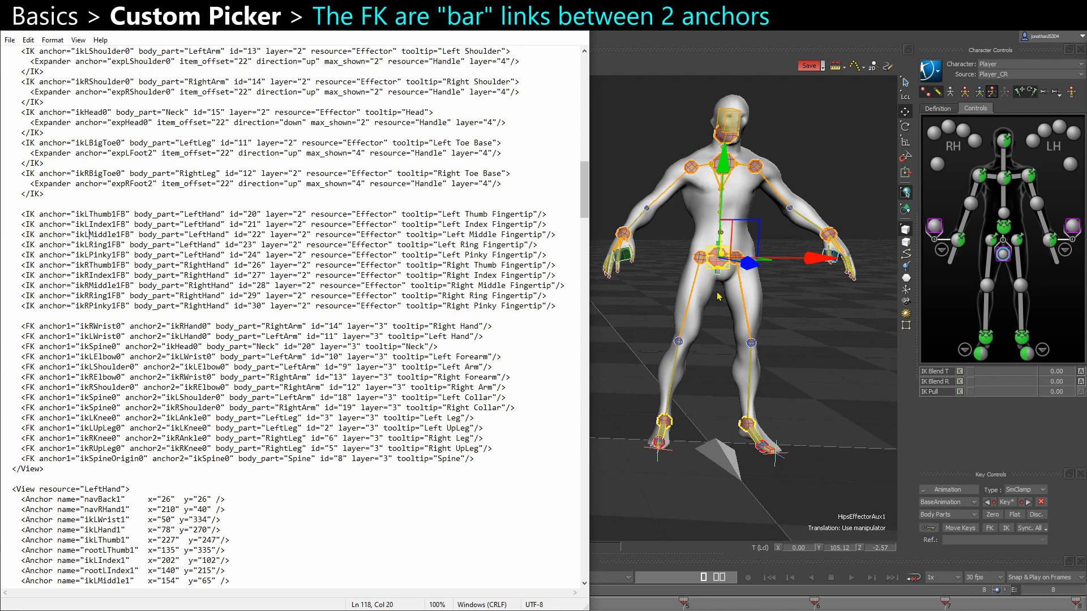
click(1003, 201)
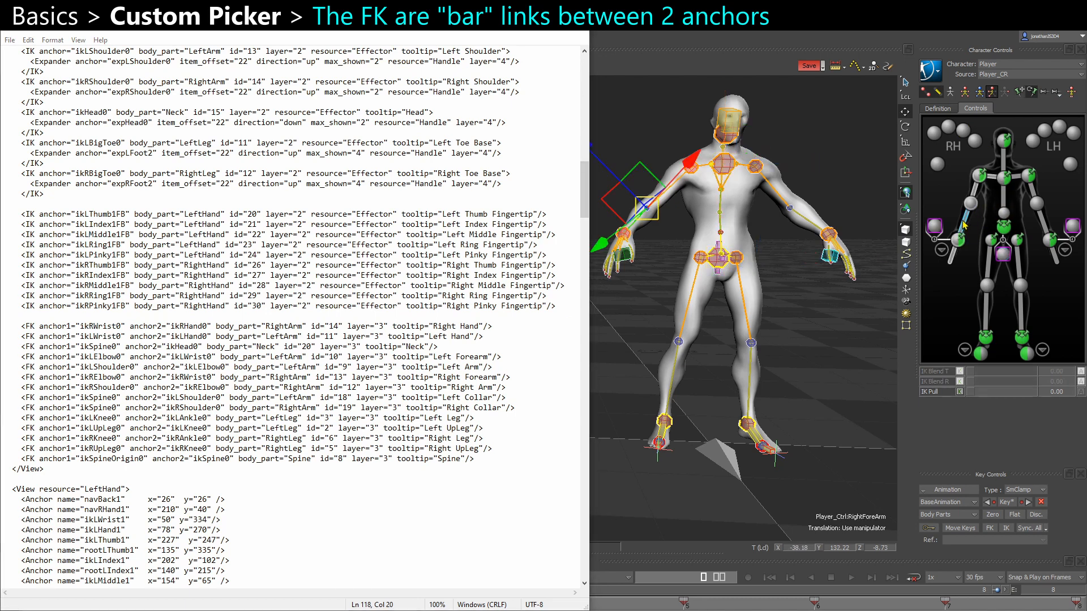
click(978, 192)
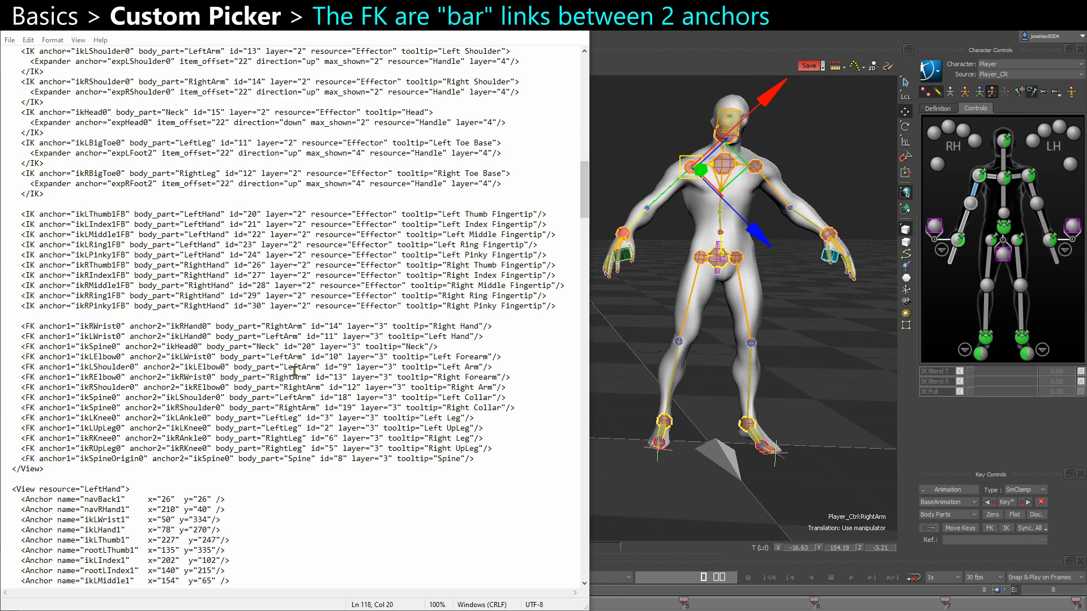
Review the anchor declarations at the file's start, then return to the FK entries of the FullBody view
click(589, 150)
scroll(251, 131, up, 14)
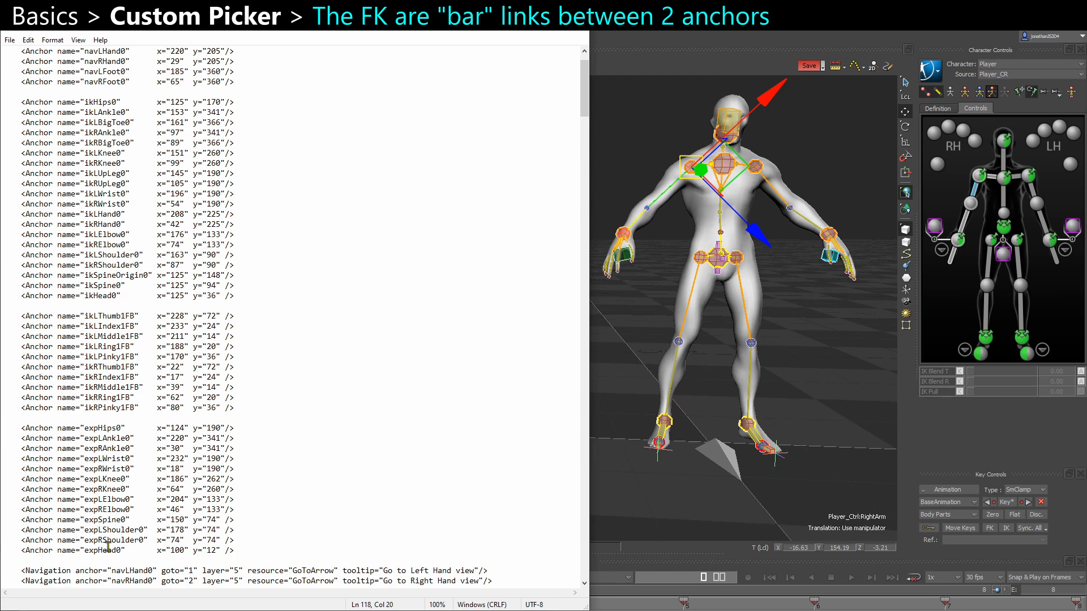
scroll(90, 514, up, 2)
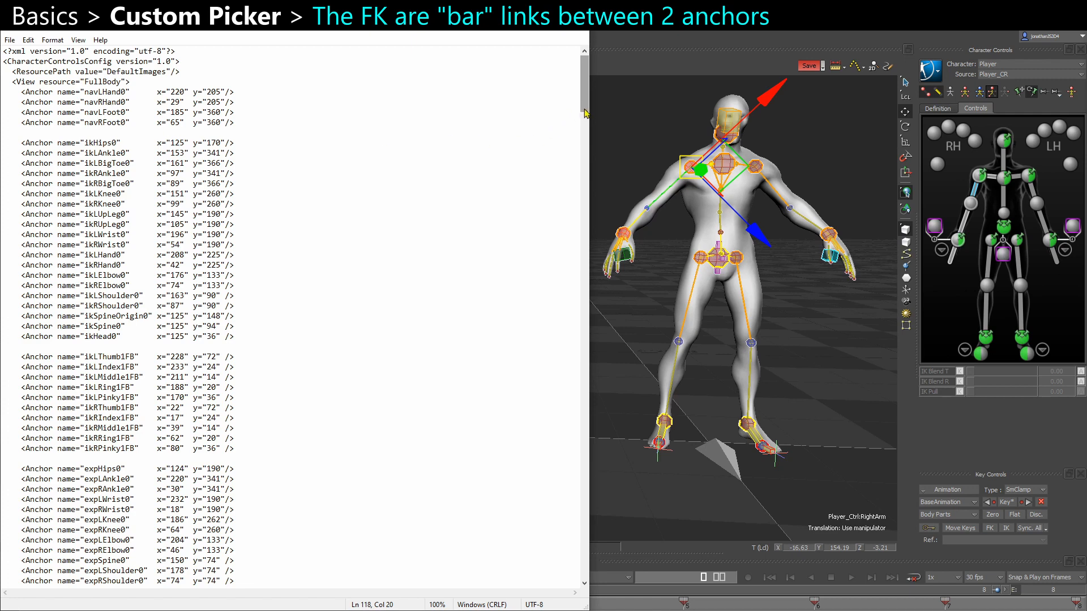
drag(590, 110, 588, 120)
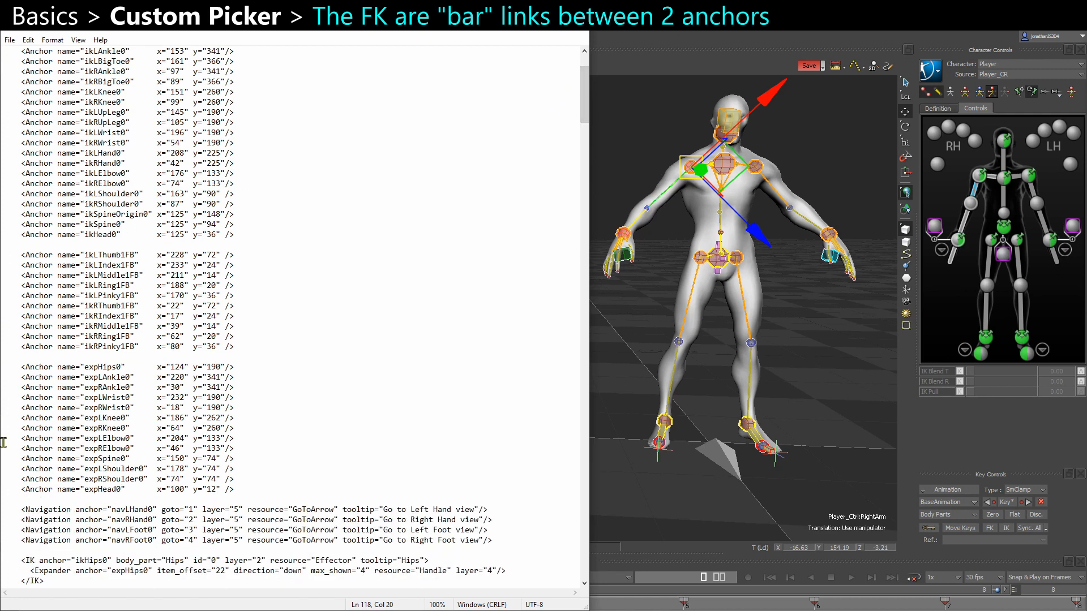
drag(585, 116, 559, 234)
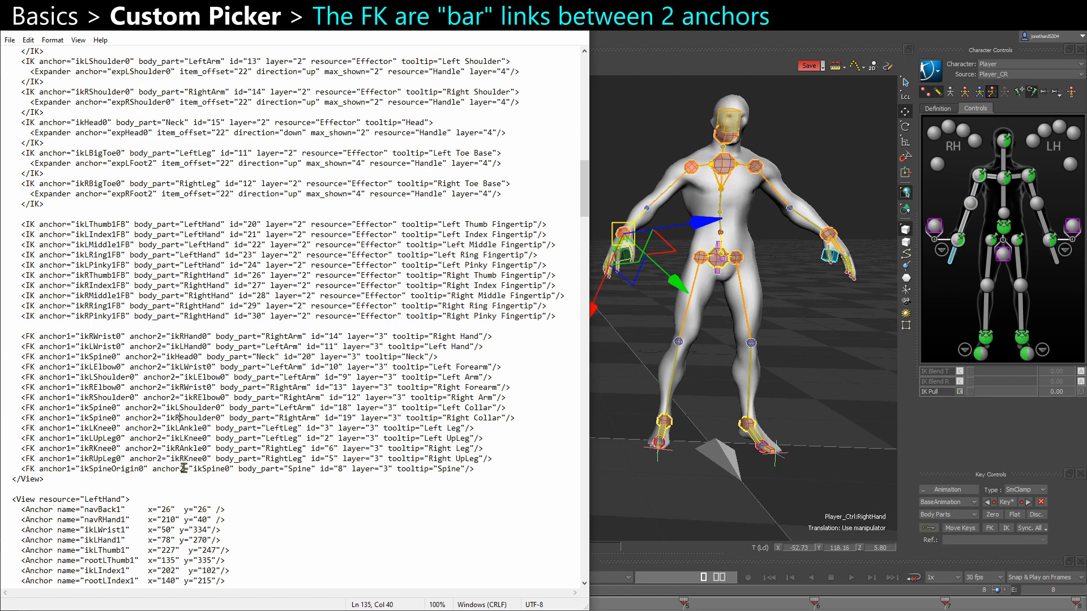
Highlight the spine FK entry's ikSpineOrigin0 and ikSpine0 anchors and its tooltip, and select the matching spine bar in the picker
drag(48, 468, 243, 469)
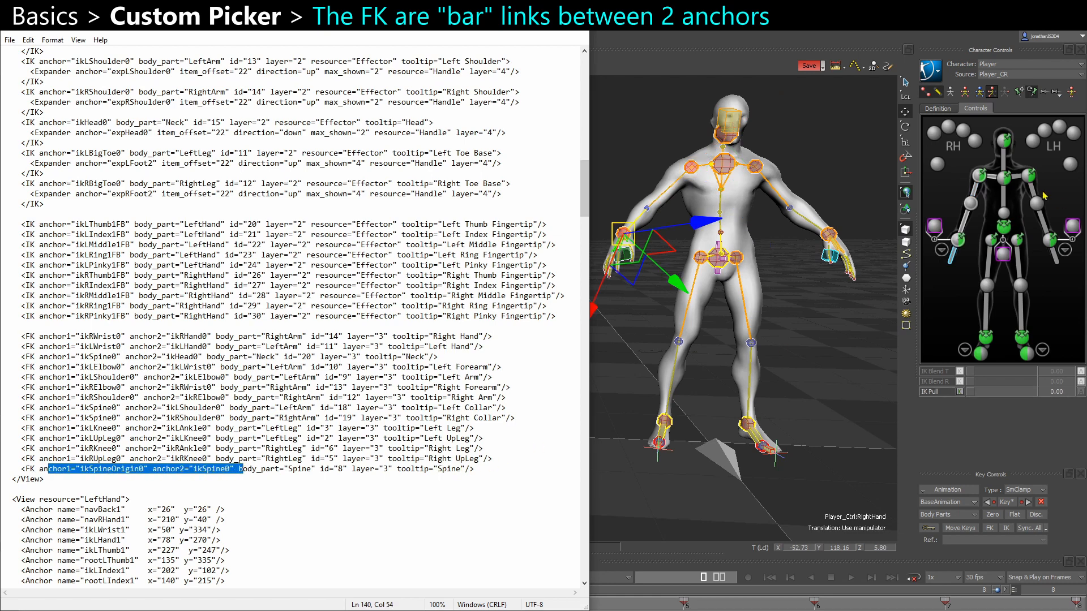
click(1005, 205)
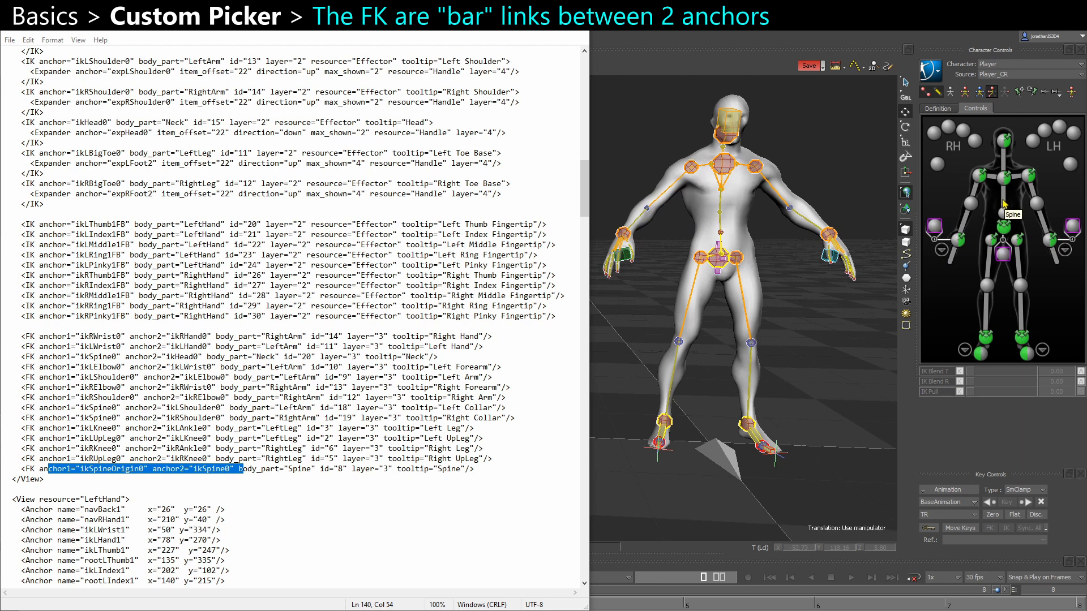
drag(475, 469, 393, 469)
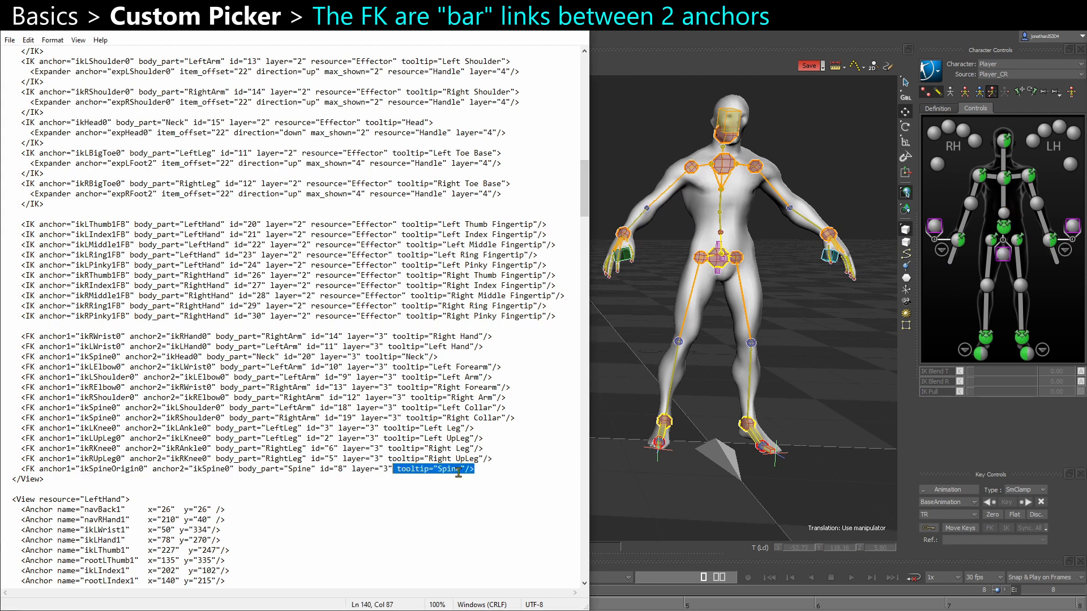
click(1005, 193)
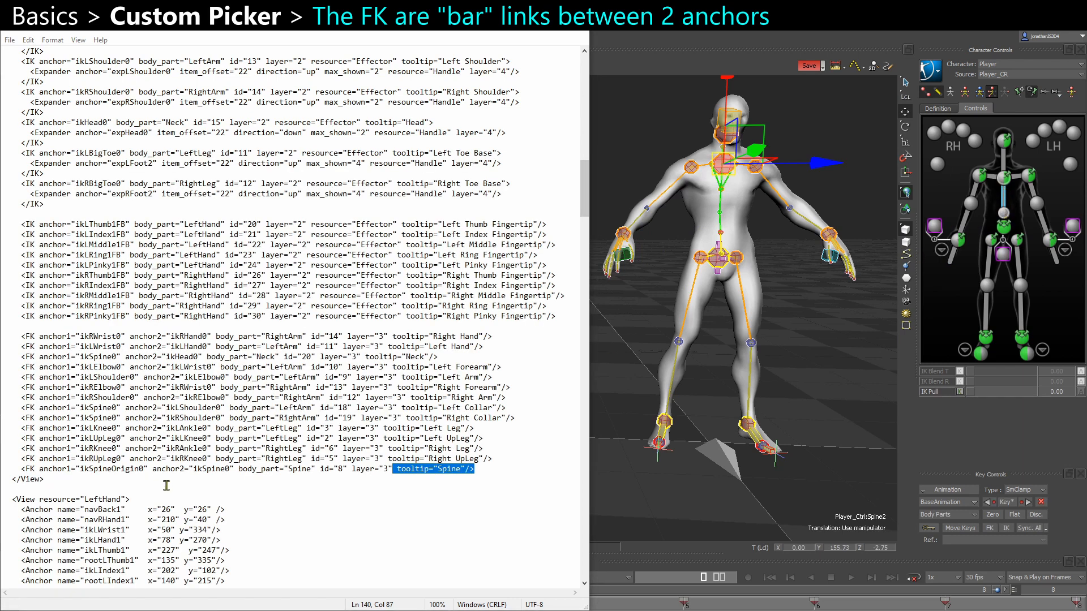
Highlight the spine FK entry's anchors, and the Spine End and Spine Origin tooltips in the FullBody view's IK entries
drag(83, 469, 229, 471)
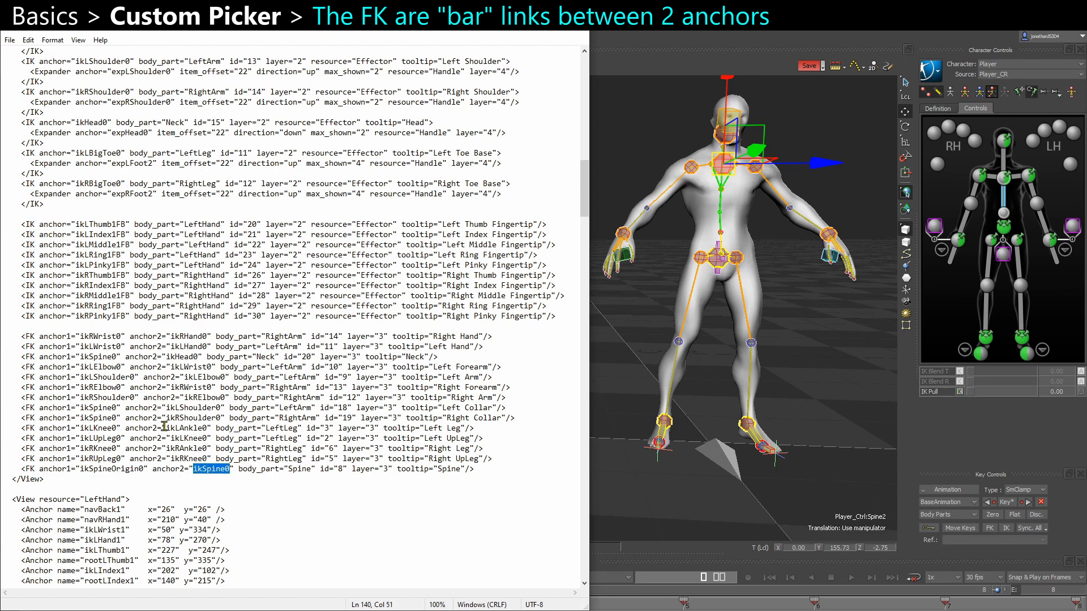
scroll(129, 379, up, 16)
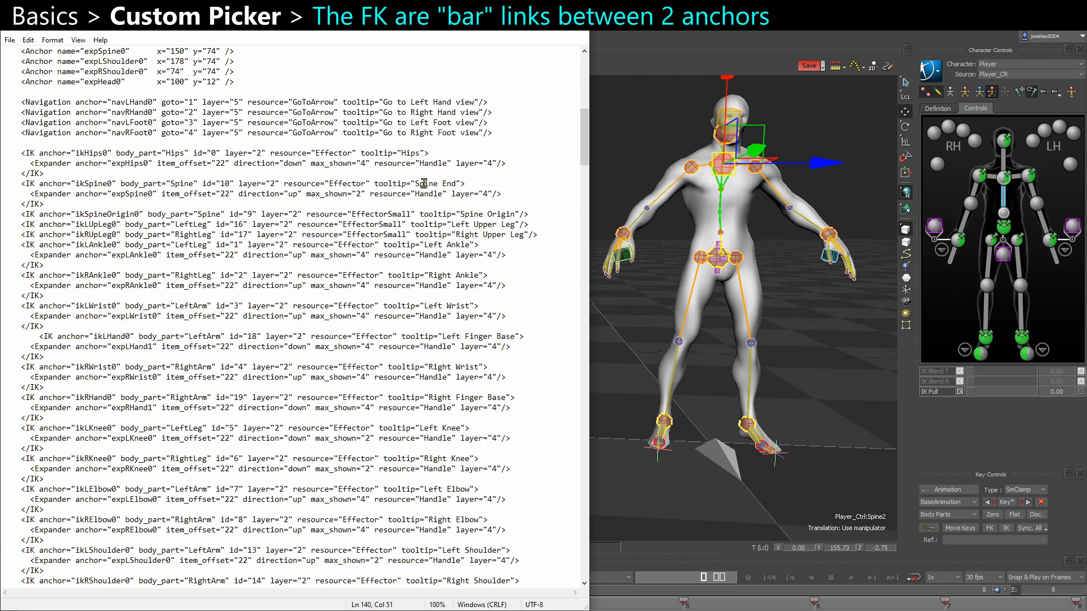
drag(415, 184, 456, 184)
drag(84, 214, 107, 214)
drag(456, 214, 516, 214)
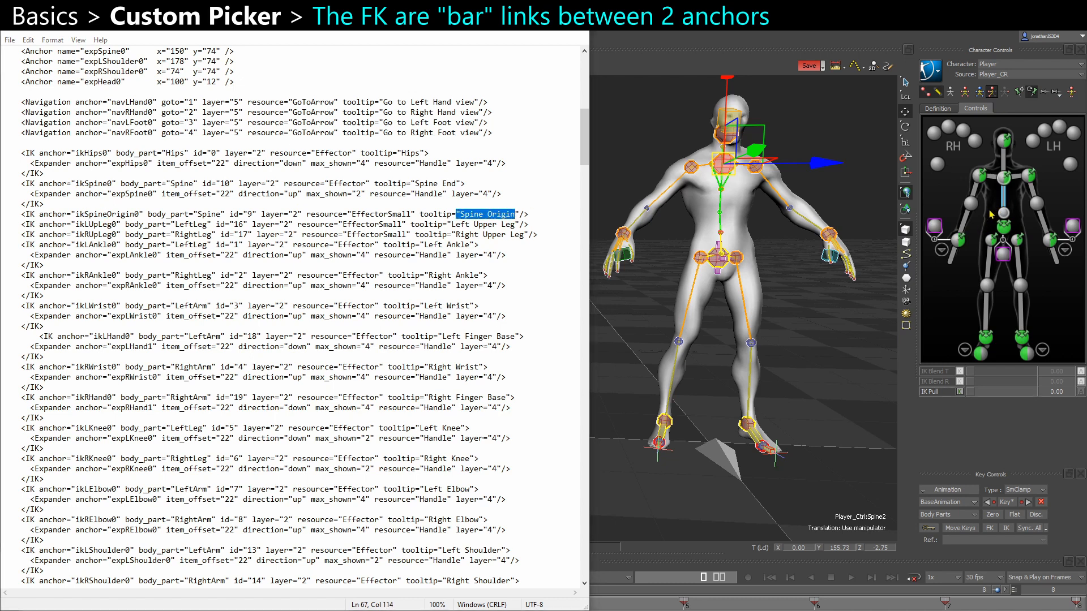
Select the Spine End effector and the Spine Origin effector in the picker
click(1009, 199)
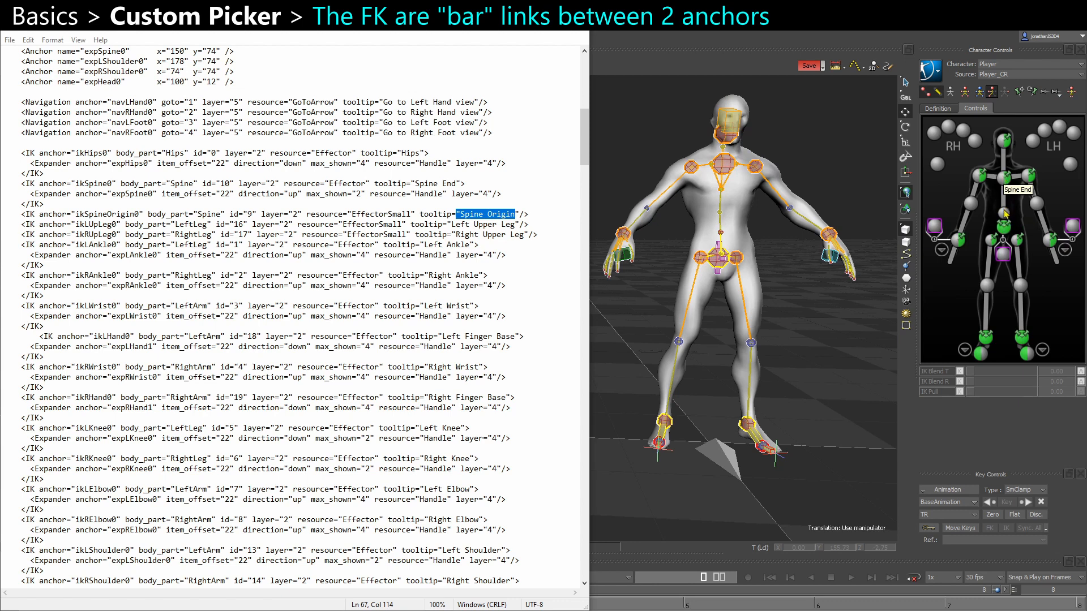
click(1005, 179)
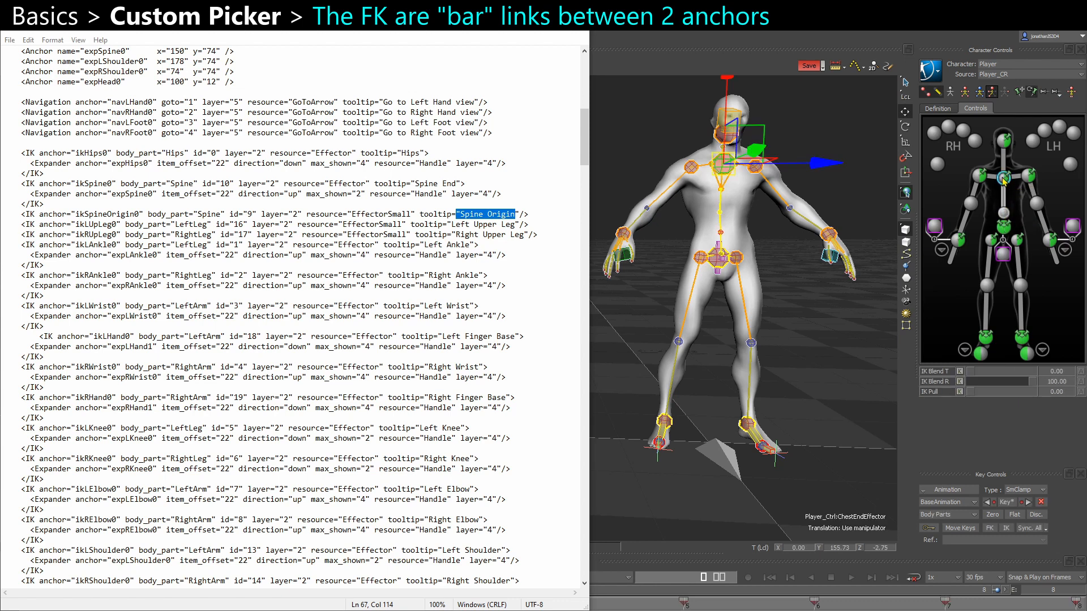
click(1004, 214)
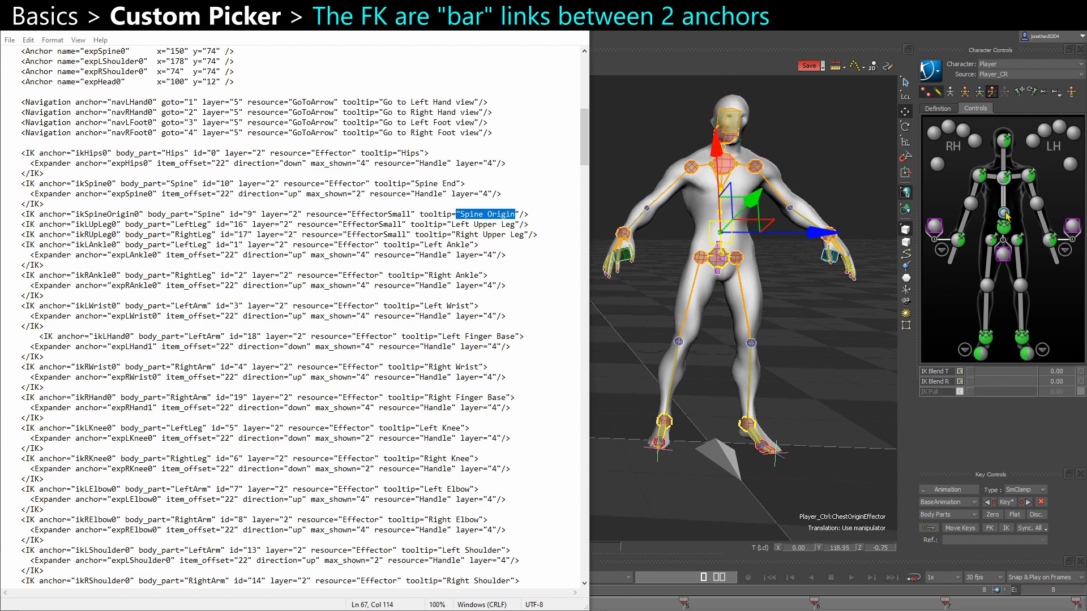
Highlight the ikSpineOrigin0 anchor declaration at the file's start, and return to highlight its use in the spine FK entry
drag(585, 159, 585, 107)
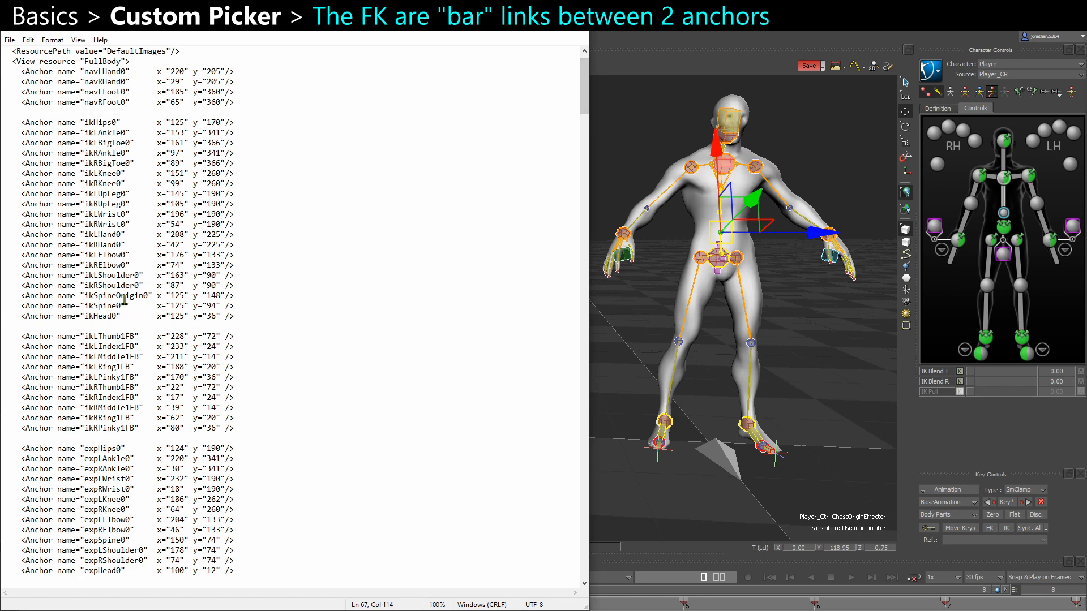
drag(149, 296, 26, 305)
drag(586, 88, 586, 195)
drag(77, 398, 343, 398)
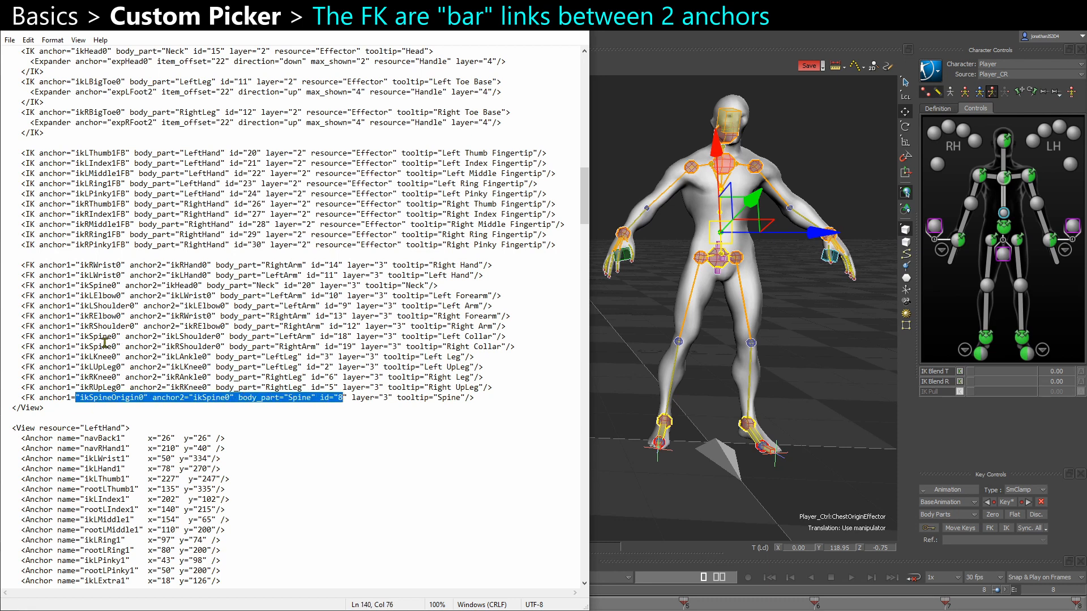
Highlight the neck FK entry's tooltip and its ikSpine0 and ikHead0 anchors
drag(438, 286, 402, 286)
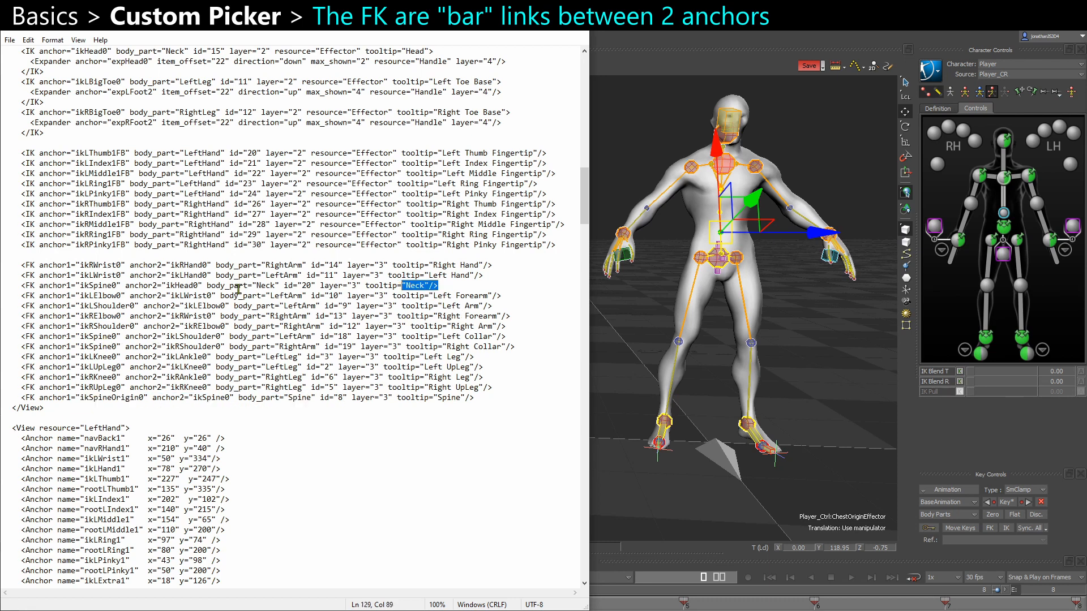
drag(80, 286, 117, 288)
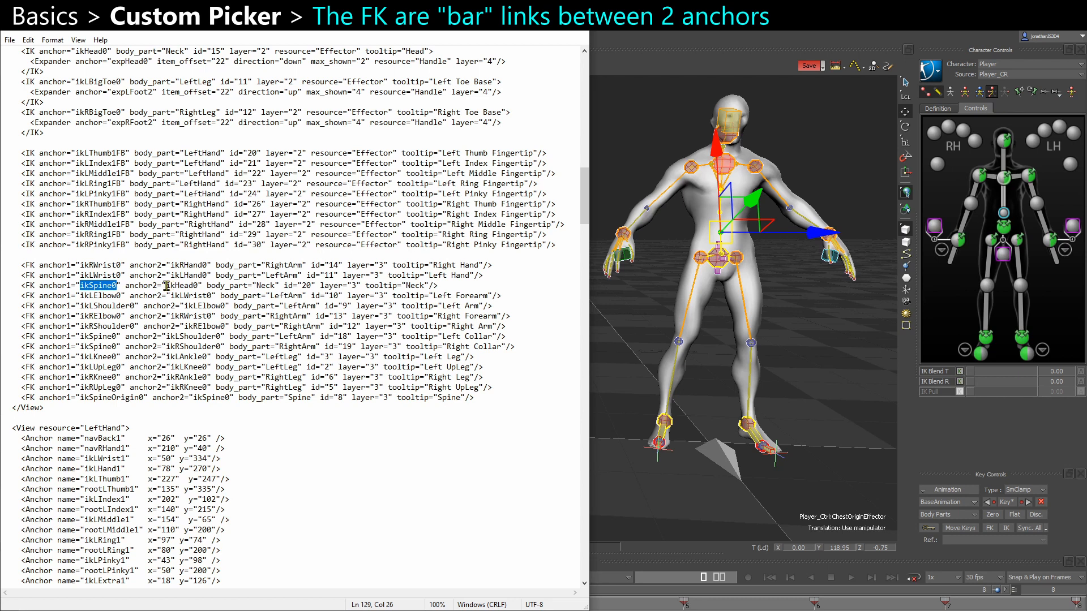
drag(166, 286, 199, 285)
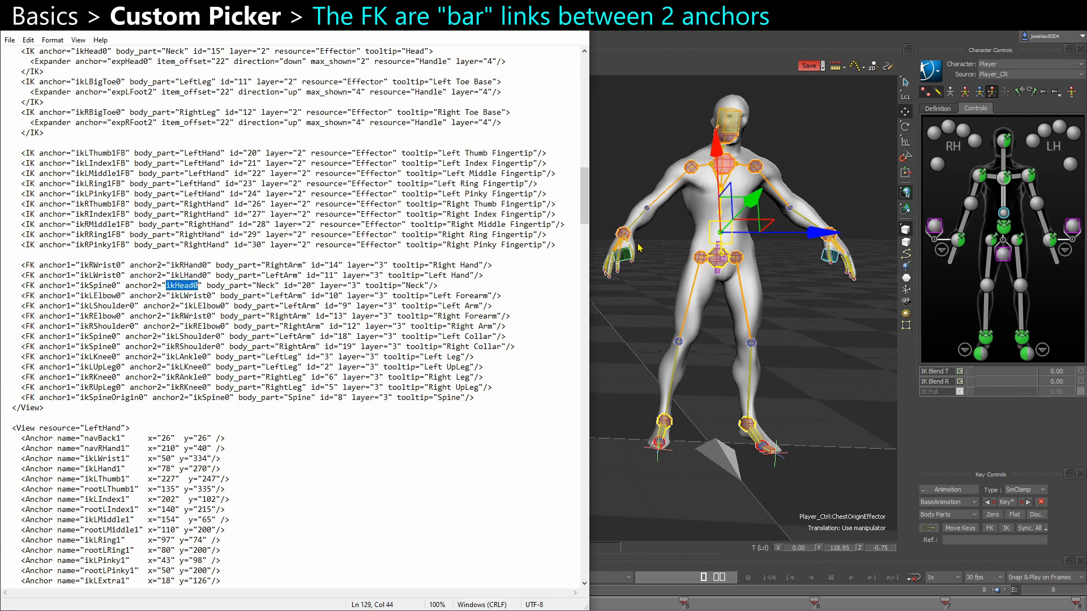
Select the head effector, the neck FK bar and the Spine End effector in the picker
click(1006, 139)
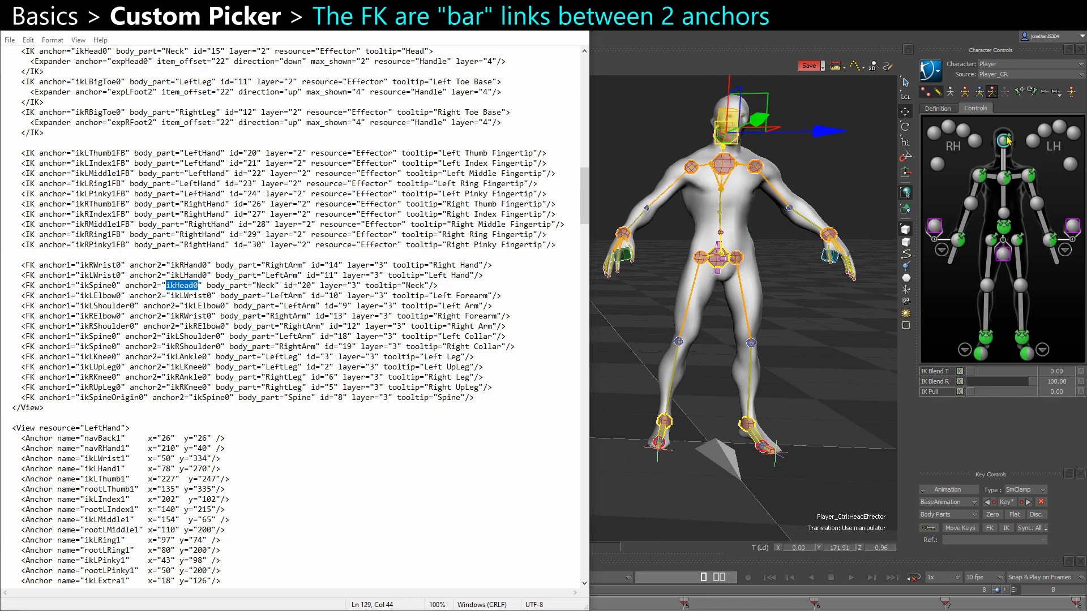
click(1006, 166)
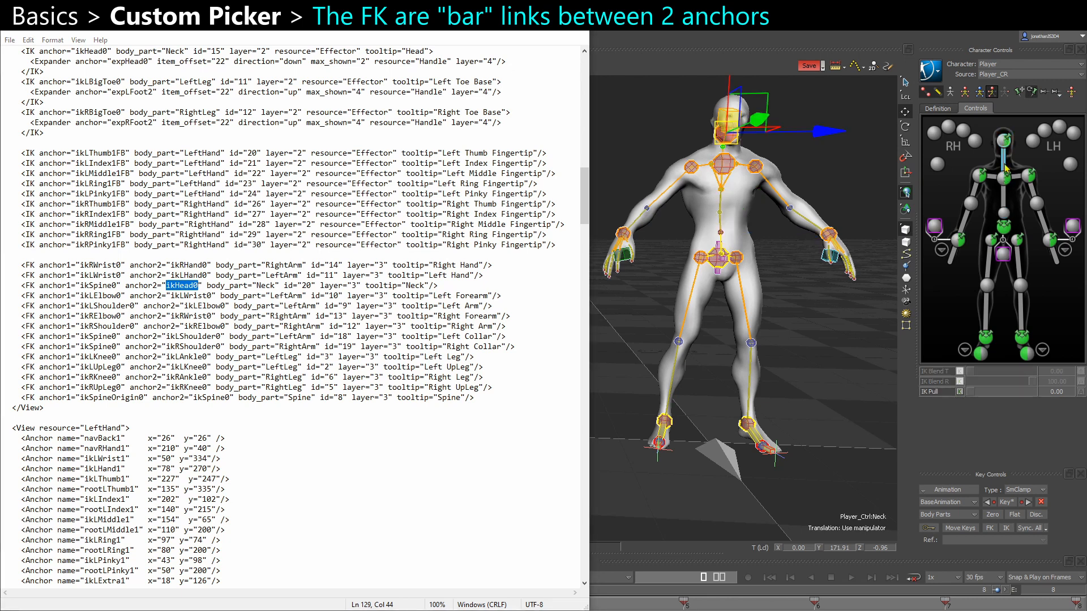
click(1005, 177)
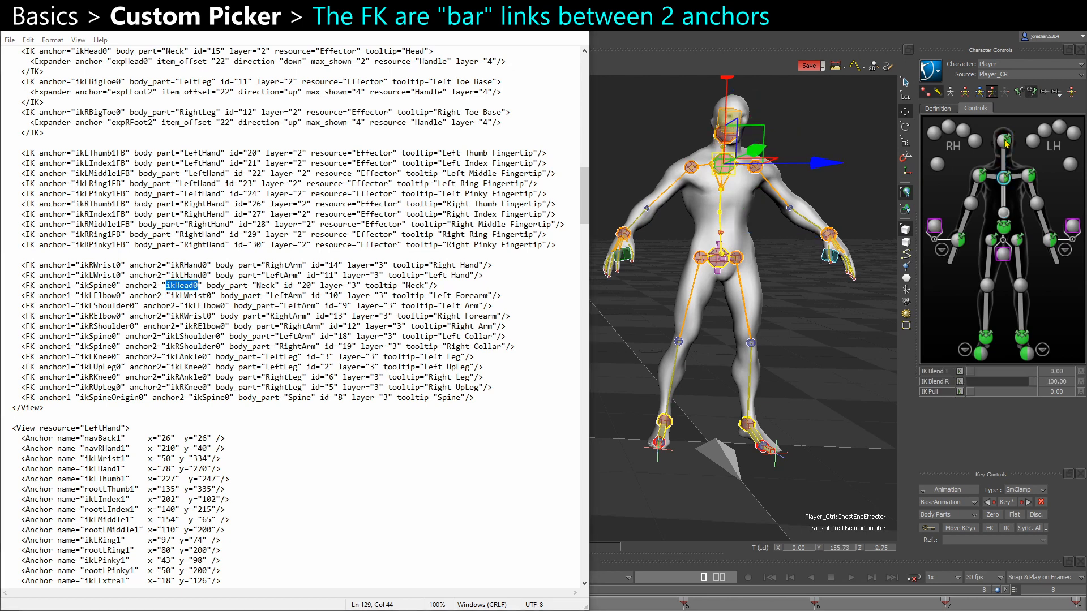
Select the right hand FK bar in the picker and highlight the matching entry's ikRWrist0 and ikRHand0 anchors
click(955, 261)
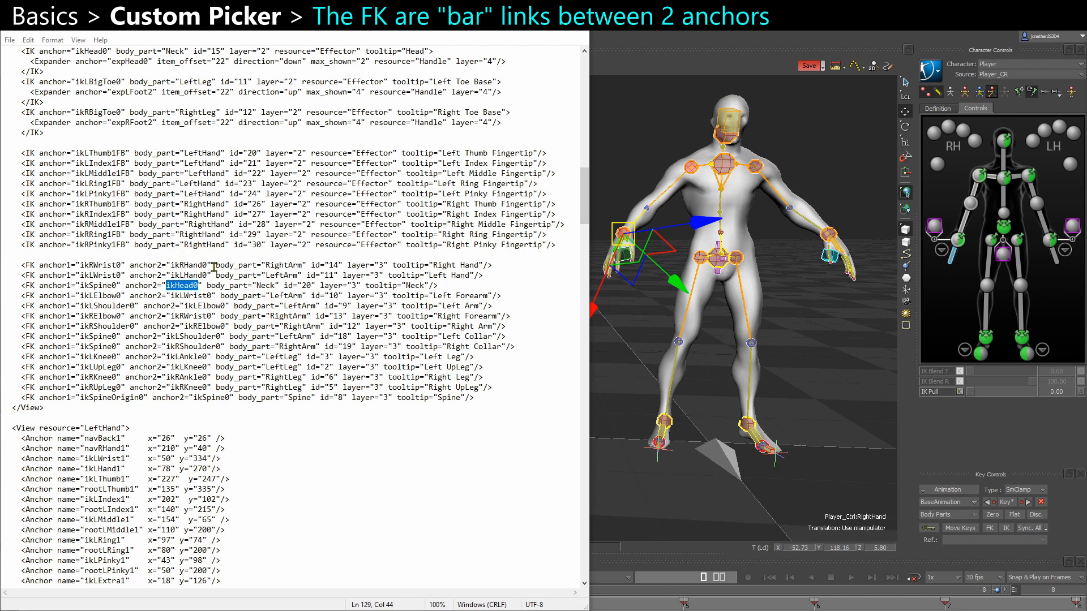
click(173, 266)
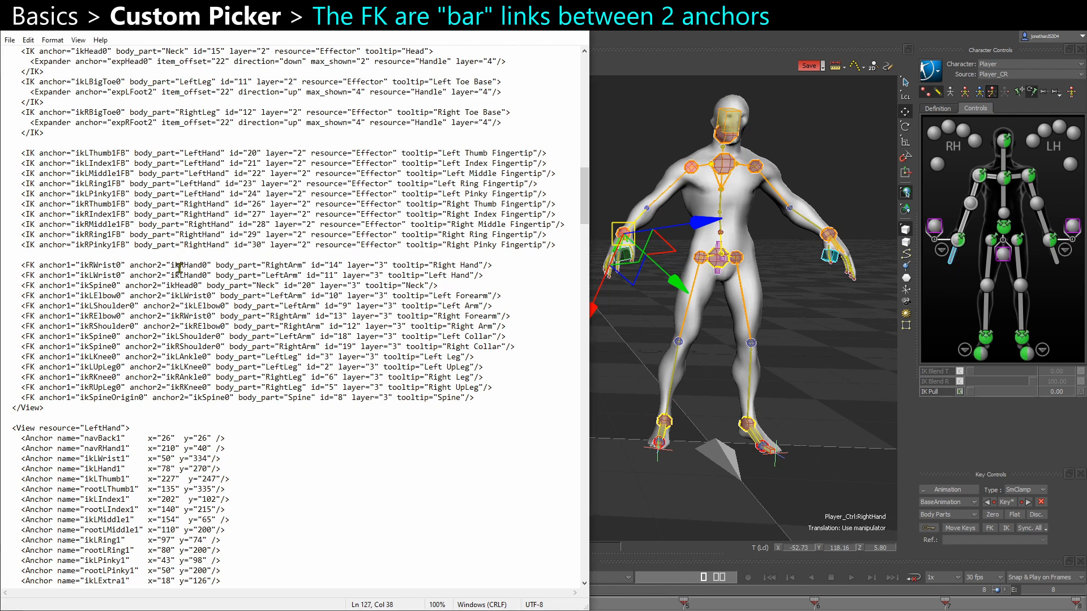
double_click(84, 265)
drag(171, 266, 209, 265)
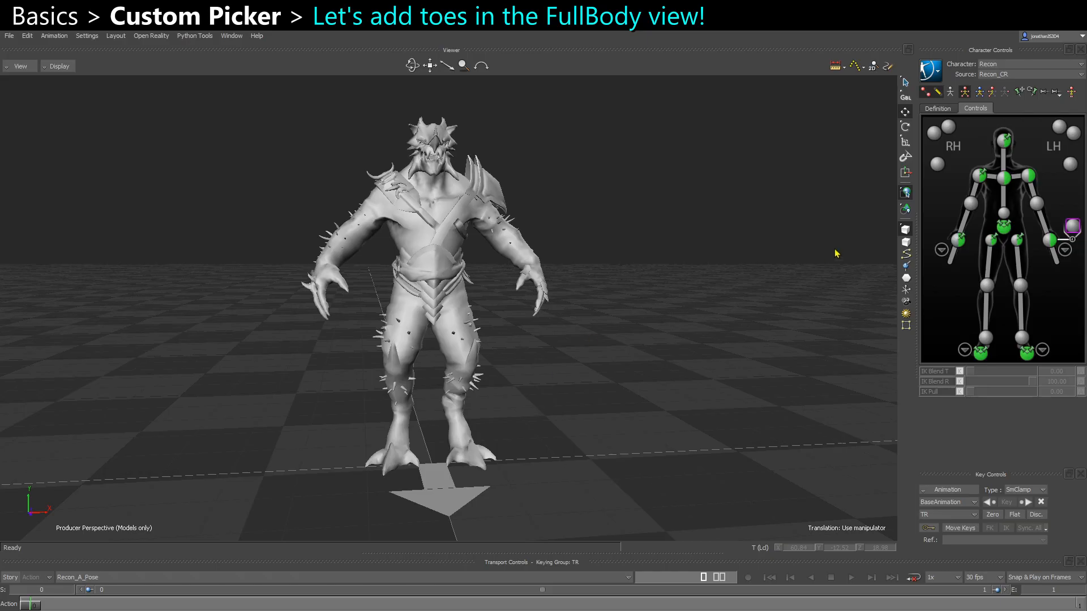
Inspect the Recon character and select its right-hand fingertip effectors in the FullBody picker
ctrl+shift+drag(640, 323, 839, 230)
ctrl+shift+drag(688, 321, 665, 307)
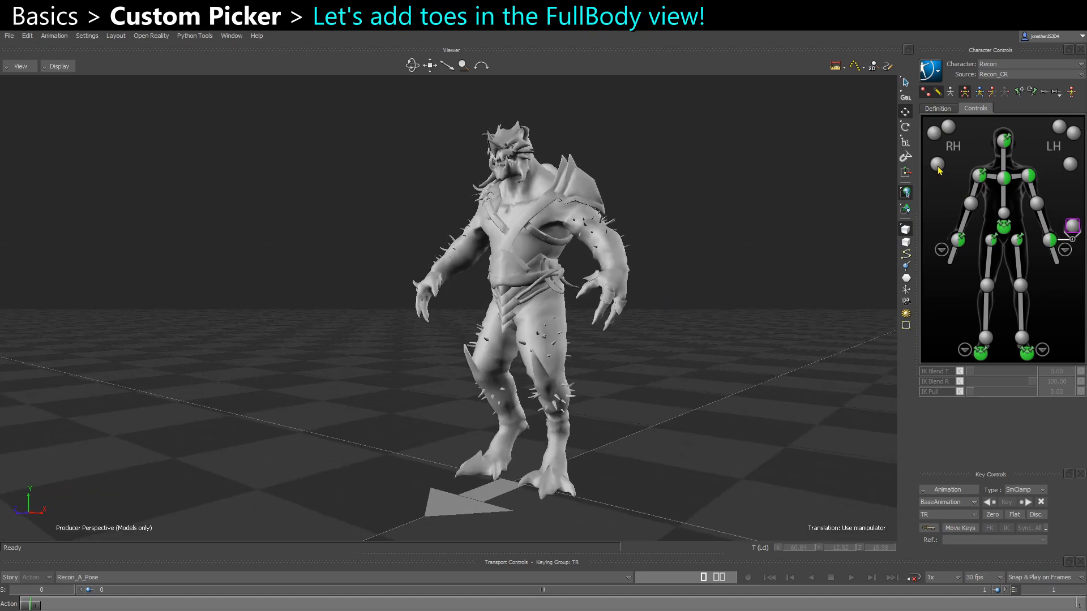
click(938, 165)
click(948, 128)
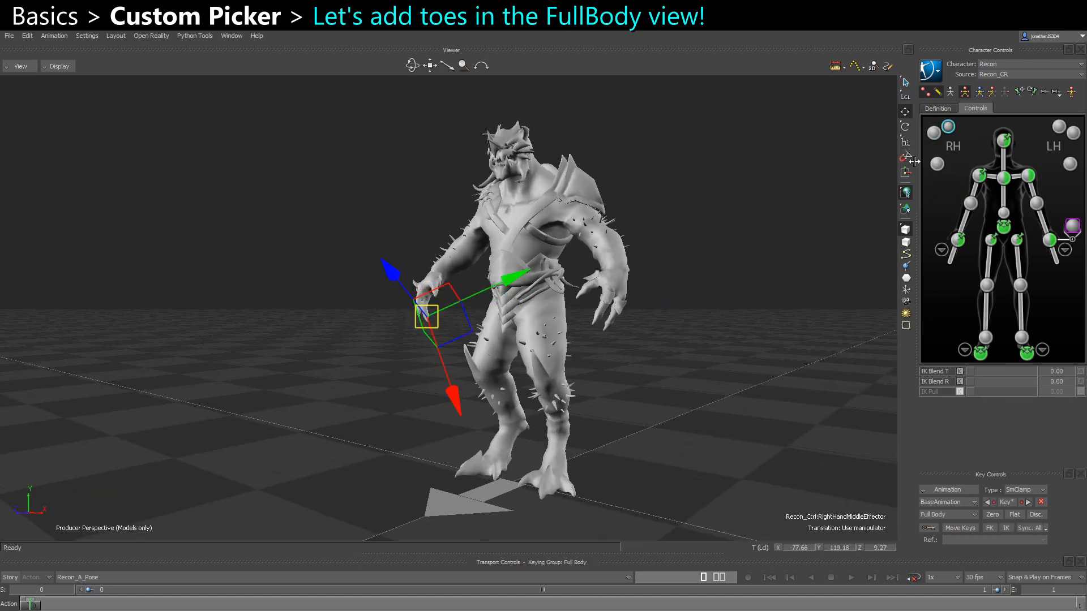
ctrl+shift+drag(712, 305, 696, 365)
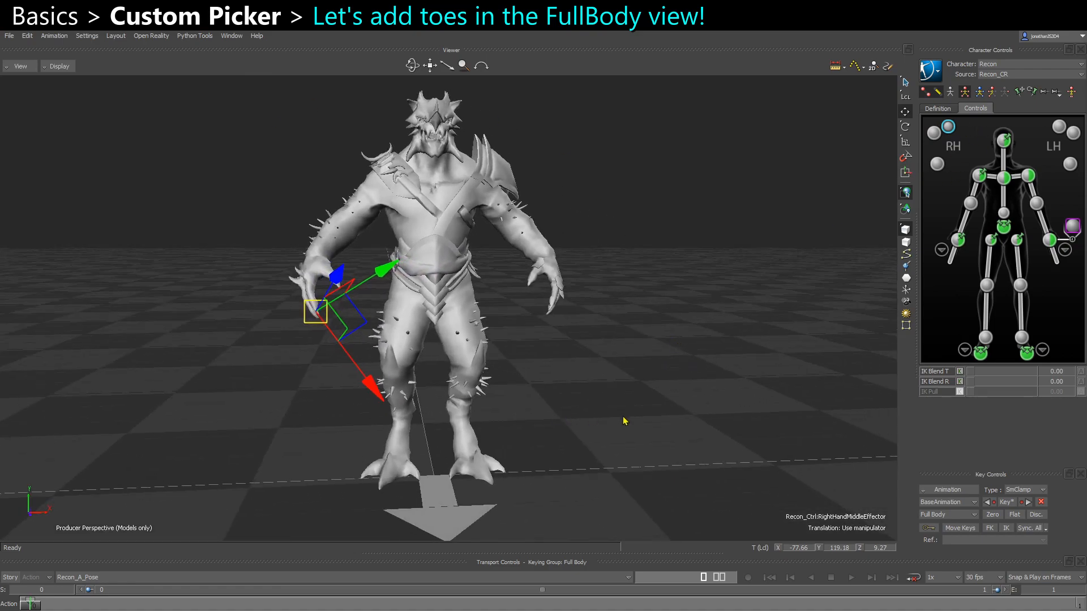
Clear the selection, frame the character's feet and switch the viewer to X-Ray display
click(680, 432)
scroll(488, 488, up, 2)
shift+drag(494, 509, 475, 487)
scroll(496, 440, up, 5)
key(ctrl+a)
shift+drag(371, 471, 394, 425)
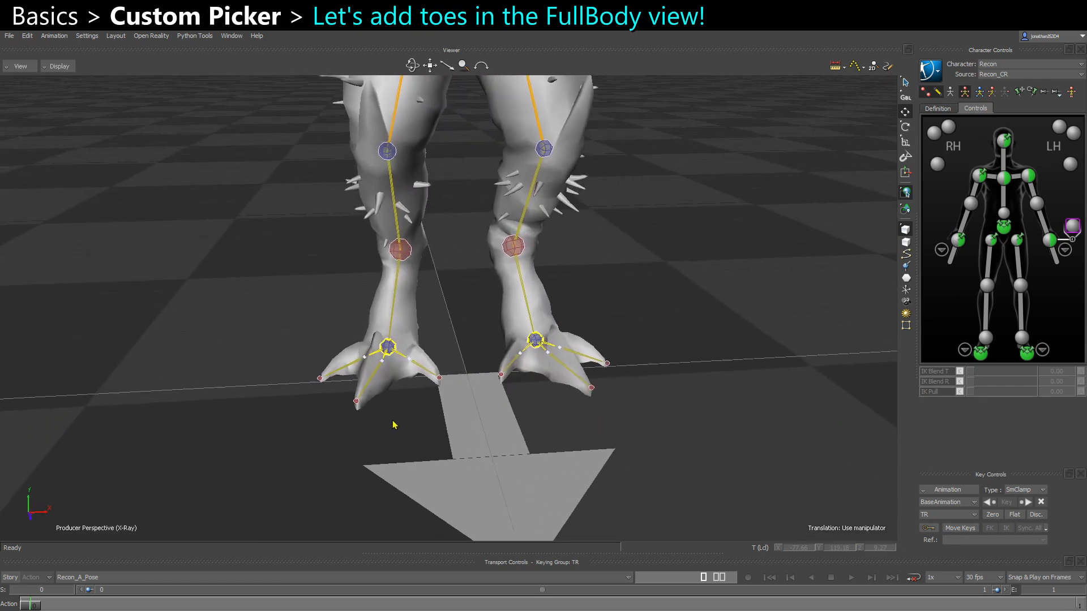
Select the right foot's index toe effector, check it in the picker's Right Foot view, and return to the FullBody view
click(351, 401)
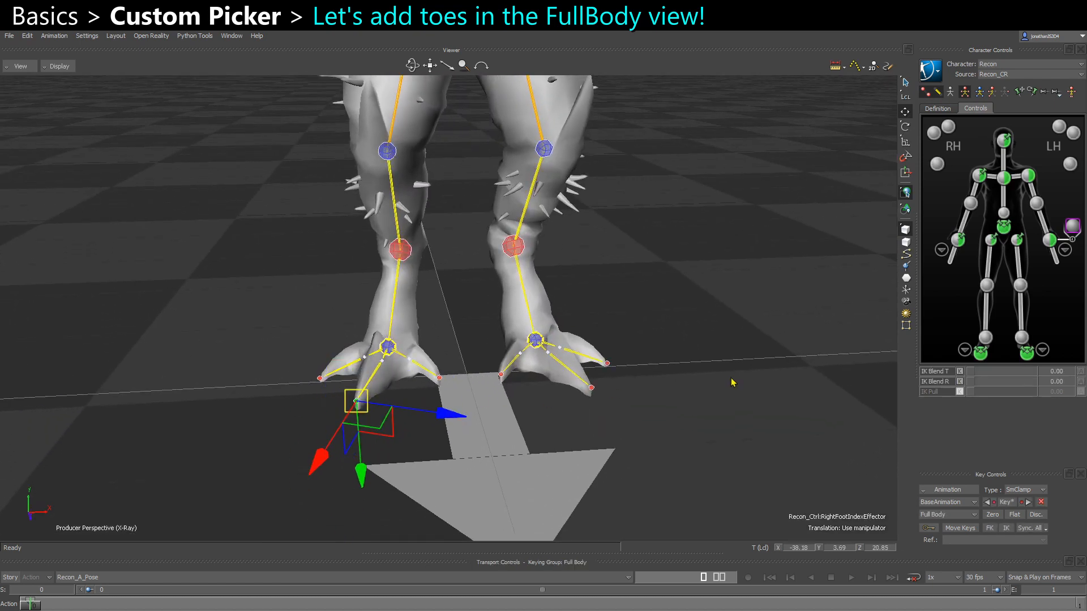
click(964, 351)
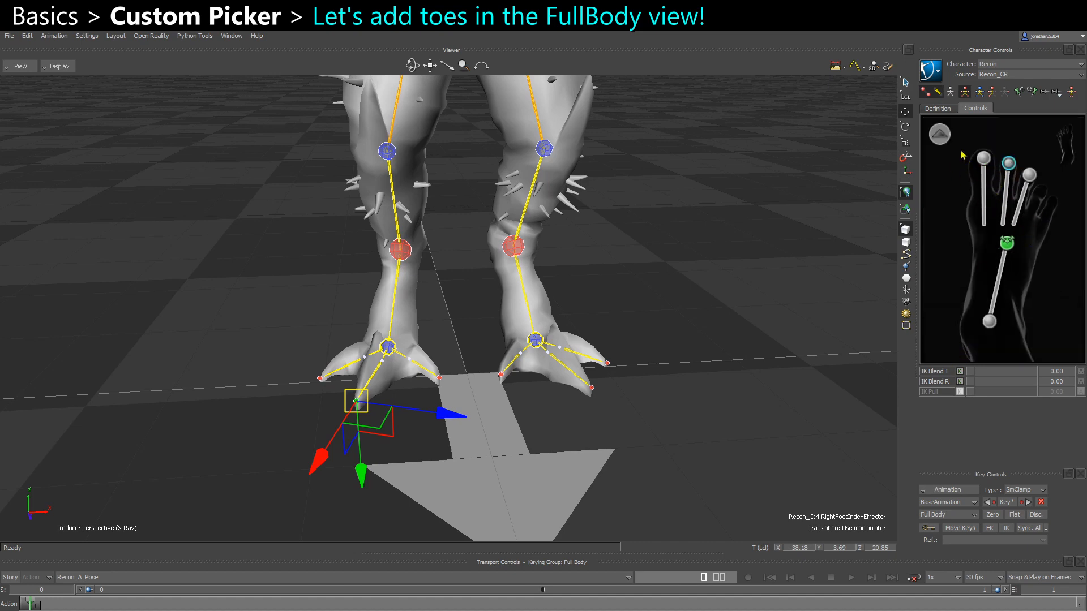
click(945, 143)
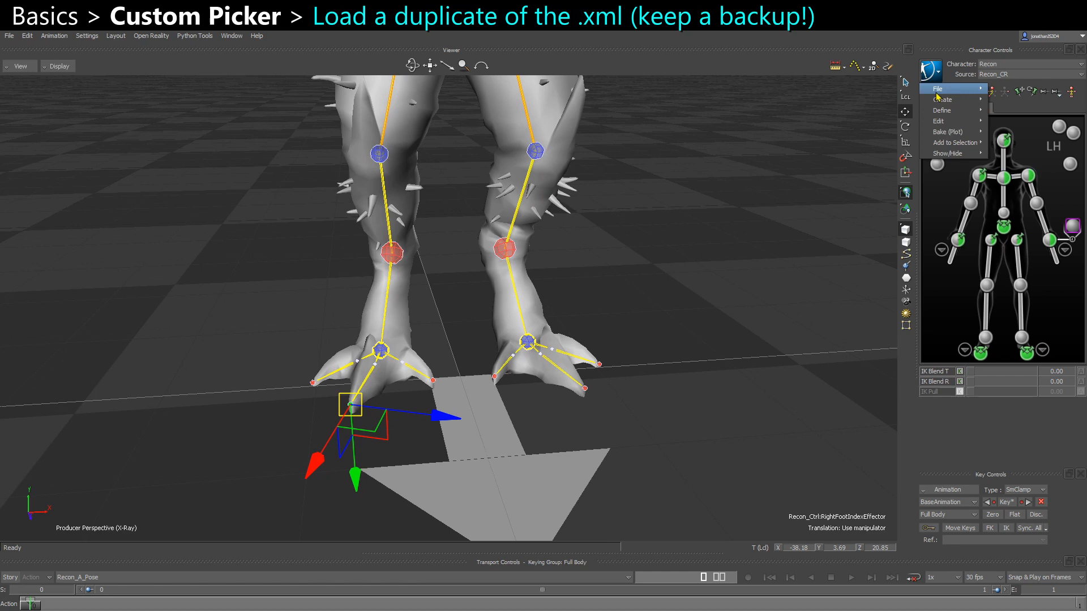
Start loading a UI configuration for the controls and duplicate CharacterControlsConfig_JoCo.xml in the file dialog
mouse_move(963, 121)
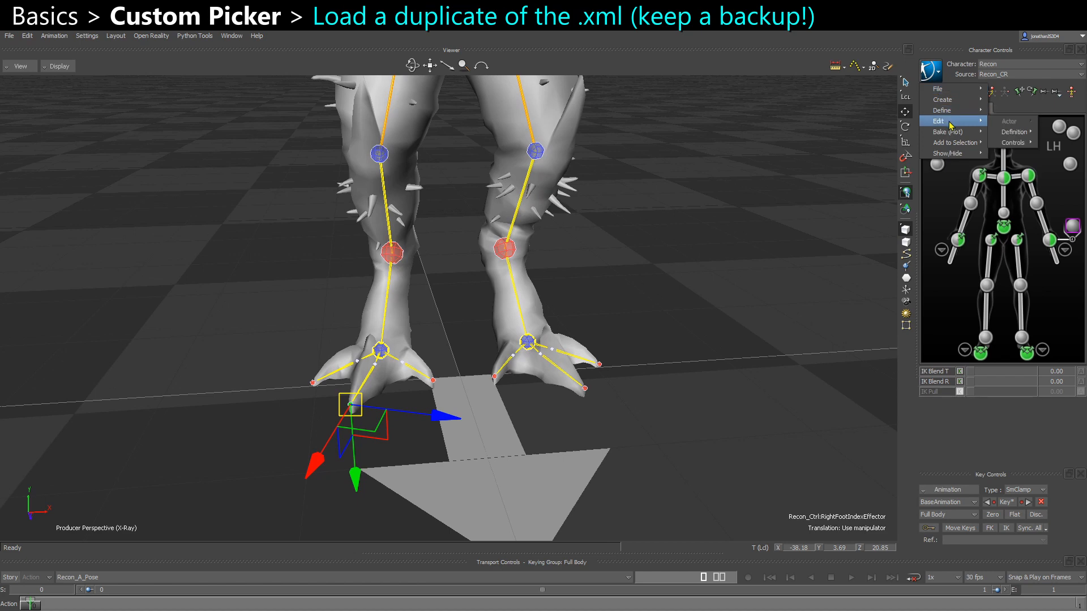
mouse_move(1013, 143)
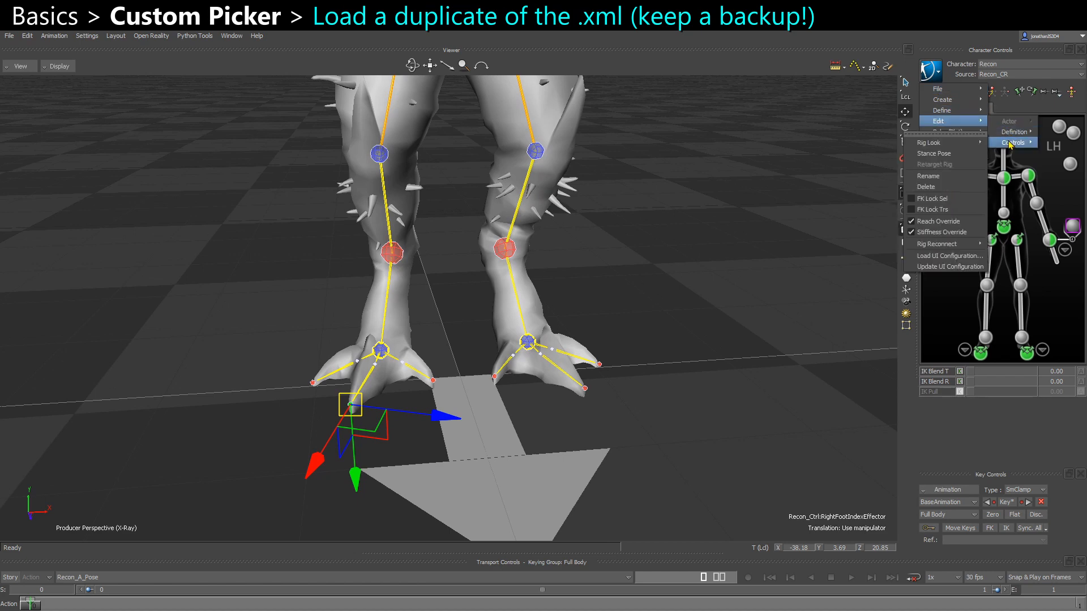
click(940, 258)
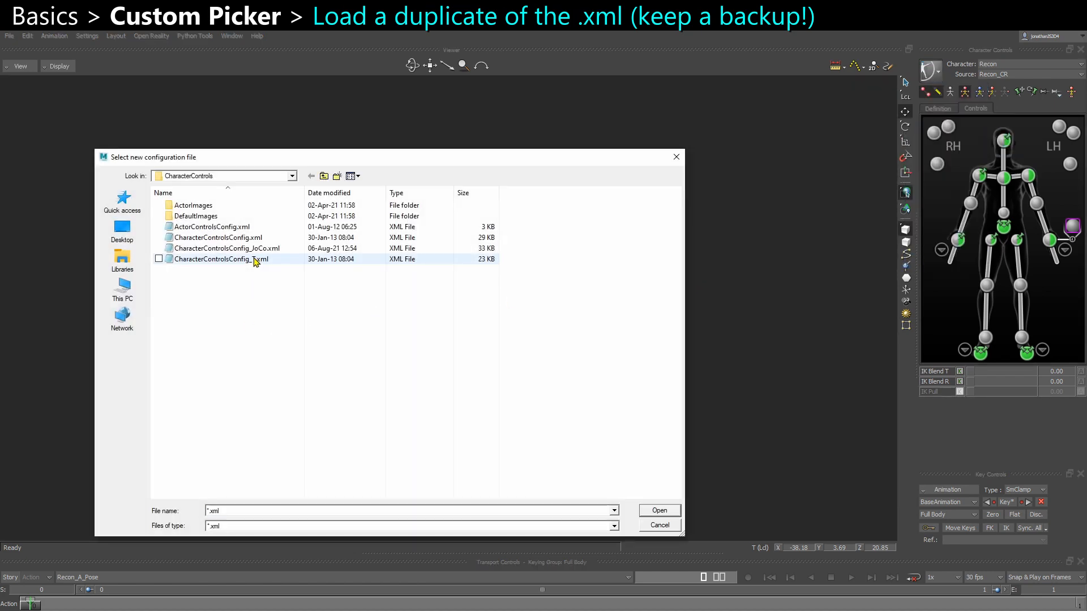
click(252, 249)
key(ctrl+c)
key(ctrl+v)
key(F2)
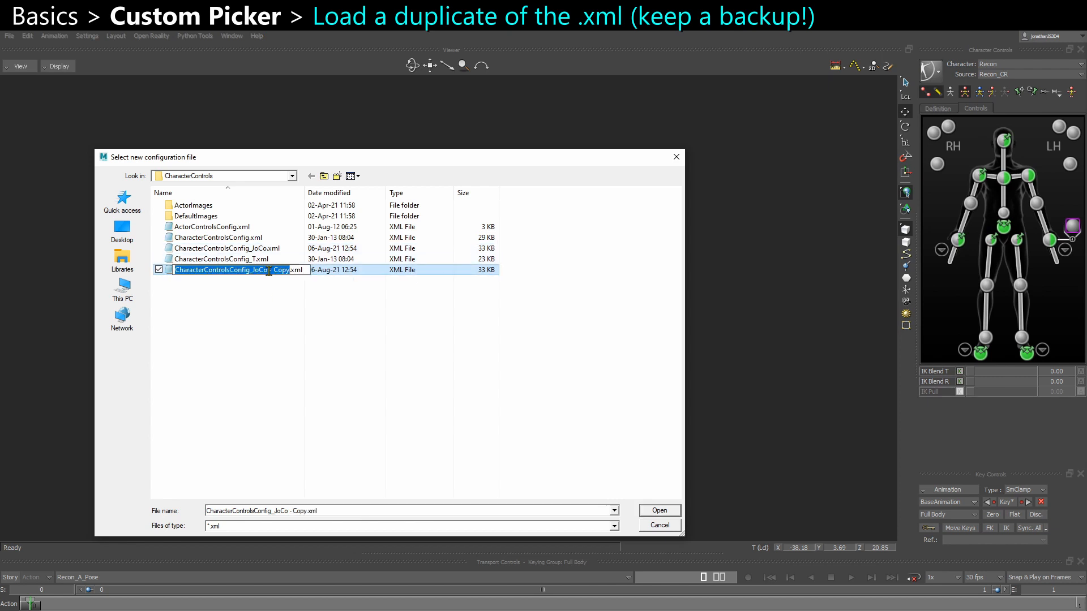
Rename the copy as CharacterControlsConfig_JoCo_Demo.xml and load it as the UI configuration
drag(269, 270, 294, 271)
key(Delete)
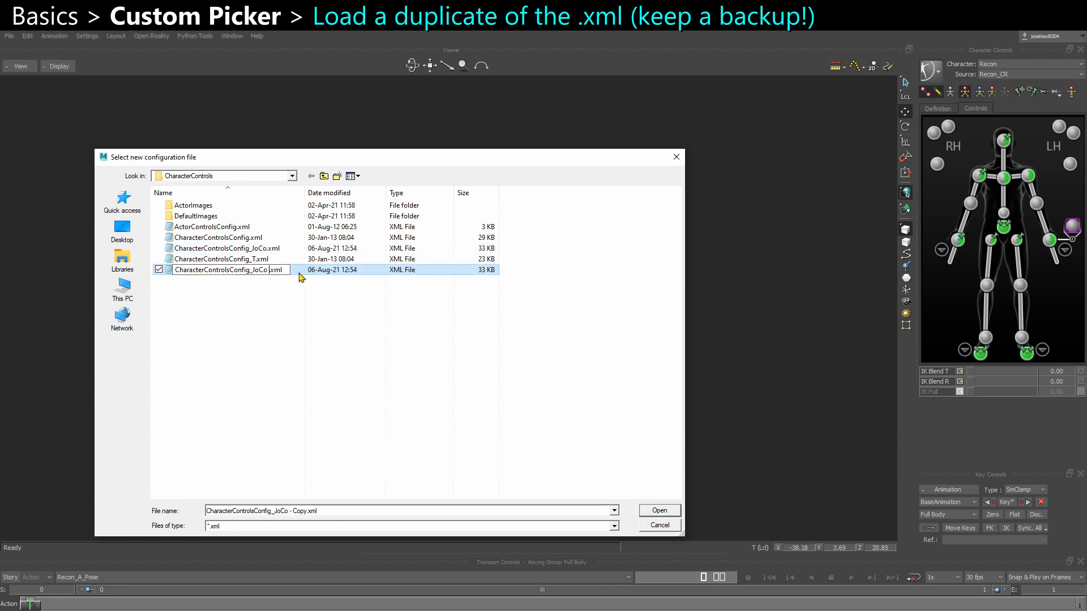
text(_Demo)
key(Return)
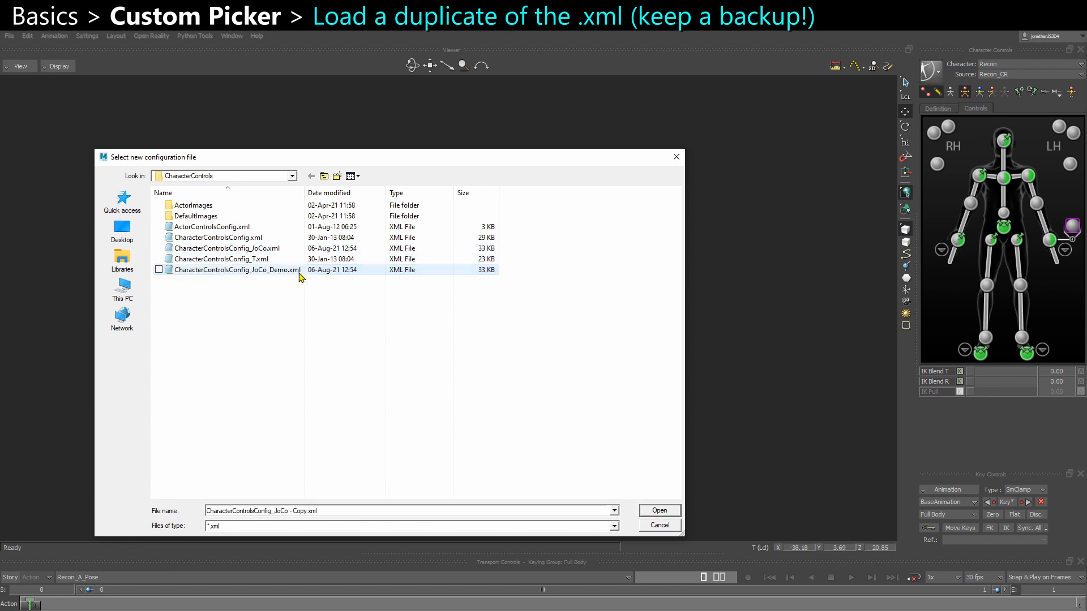
click(289, 271)
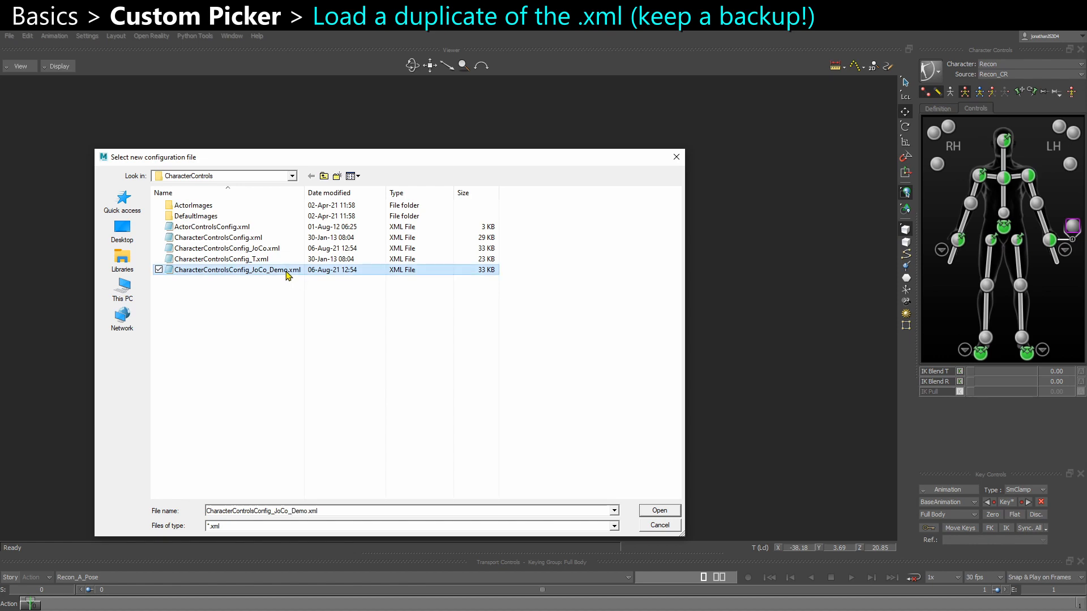
click(658, 512)
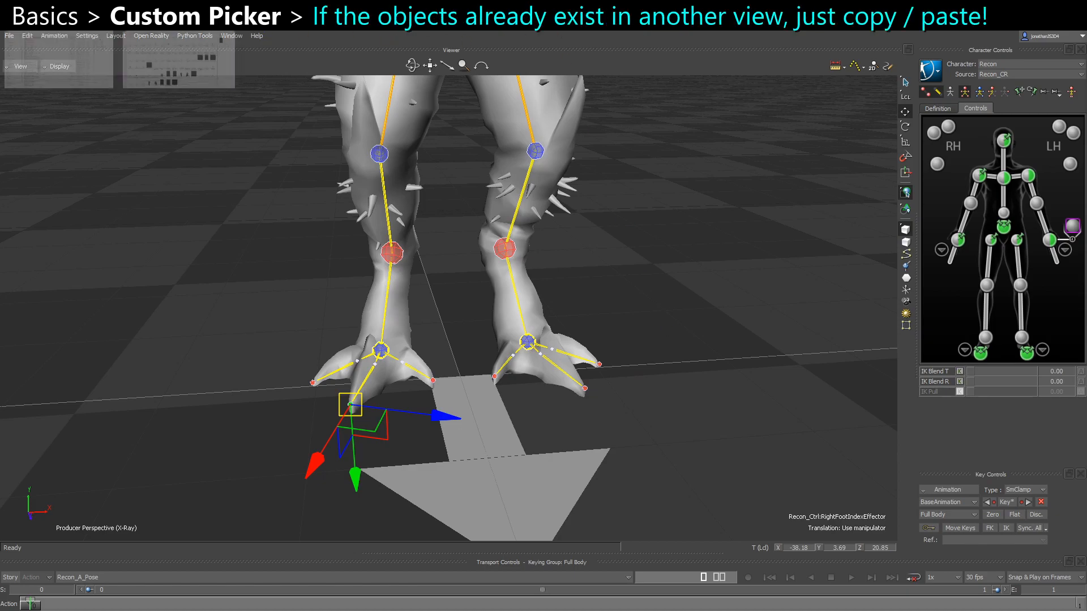
Switch to the XML file in Notepad, review the RightFoot view's toe entries, and widen the window to show full lines
key(alt+Tab)
drag(521, 146, 469, 479)
scroll(469, 479, down, 14)
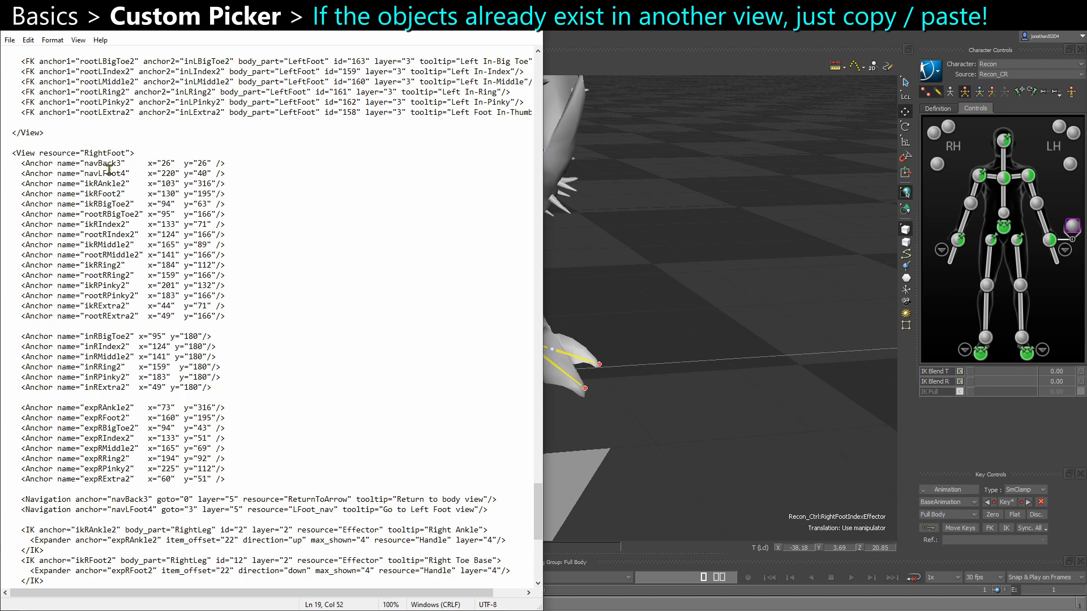
scroll(229, 382, down, 11)
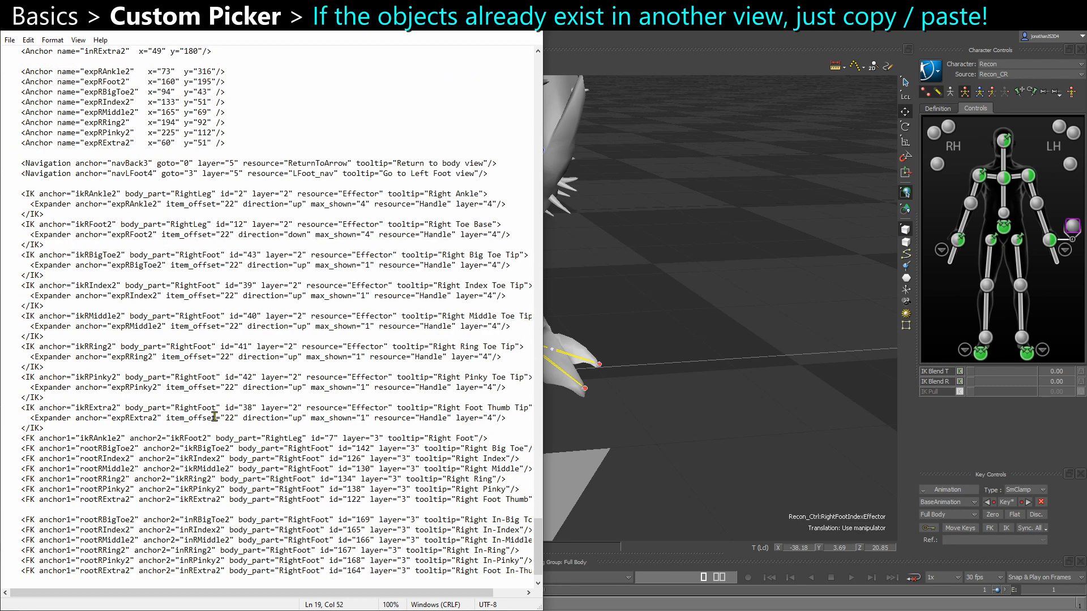
drag(546, 360, 643, 367)
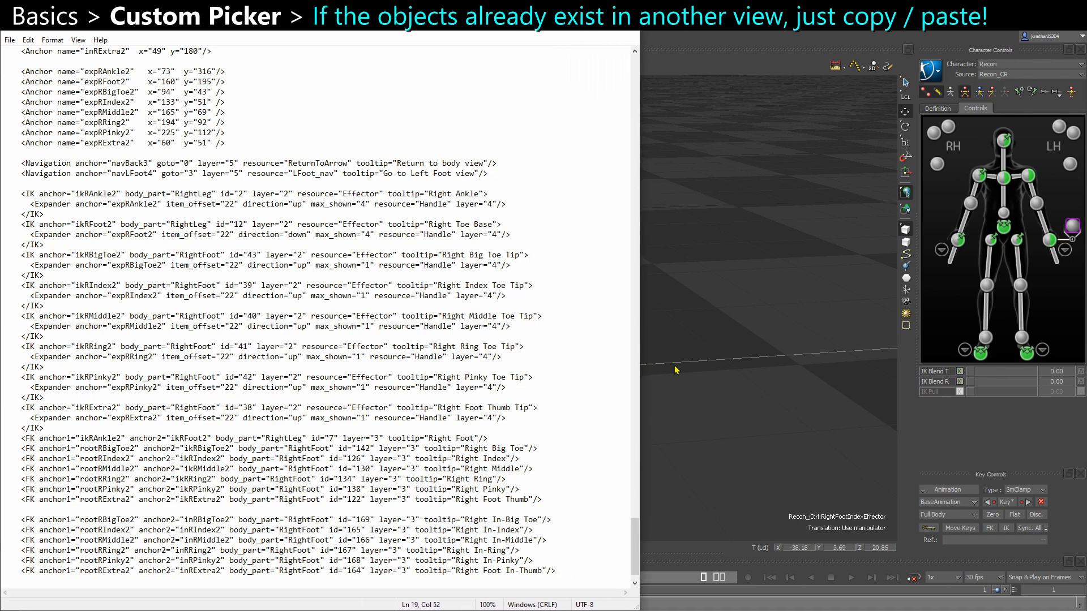
Open the picker's Right Foot view, clear the selection, and examine the anchors and tooltips of the right toe FK entries in the XML
click(967, 355)
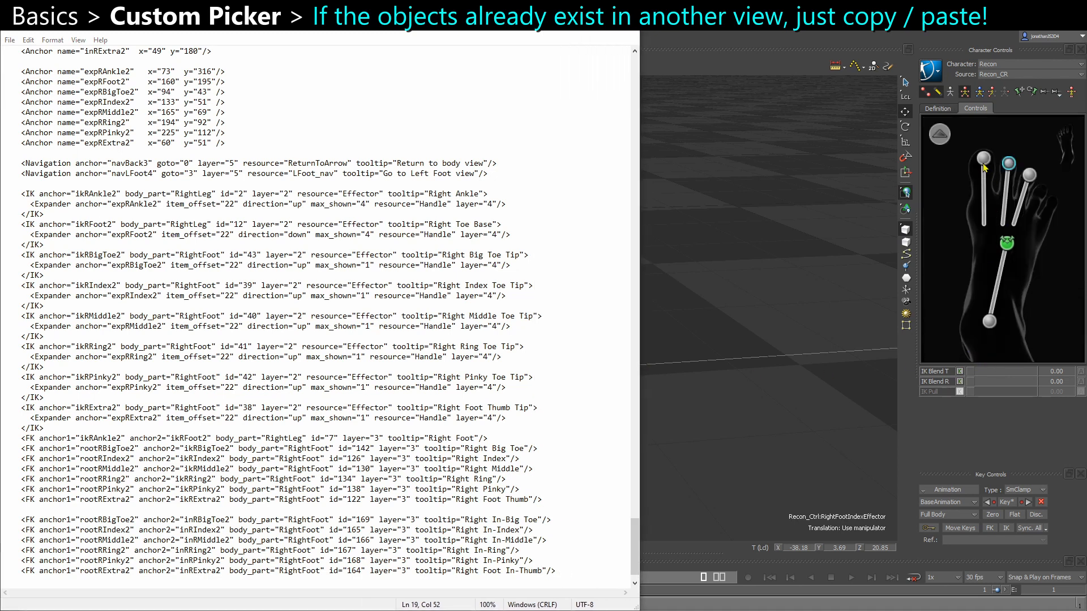
click(963, 183)
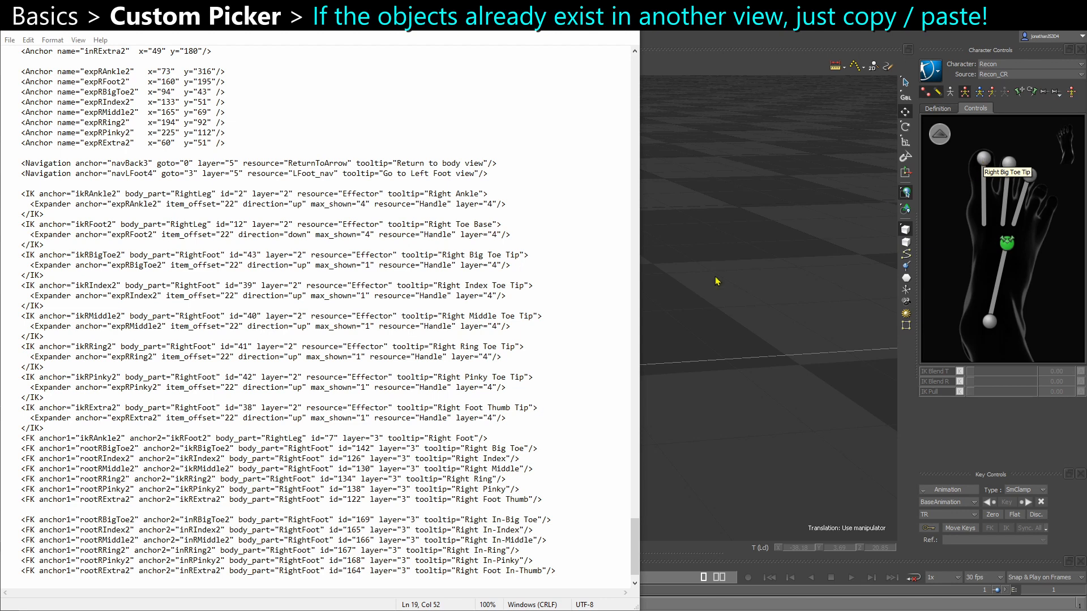
scroll(160, 365, down, 1)
click(525, 420)
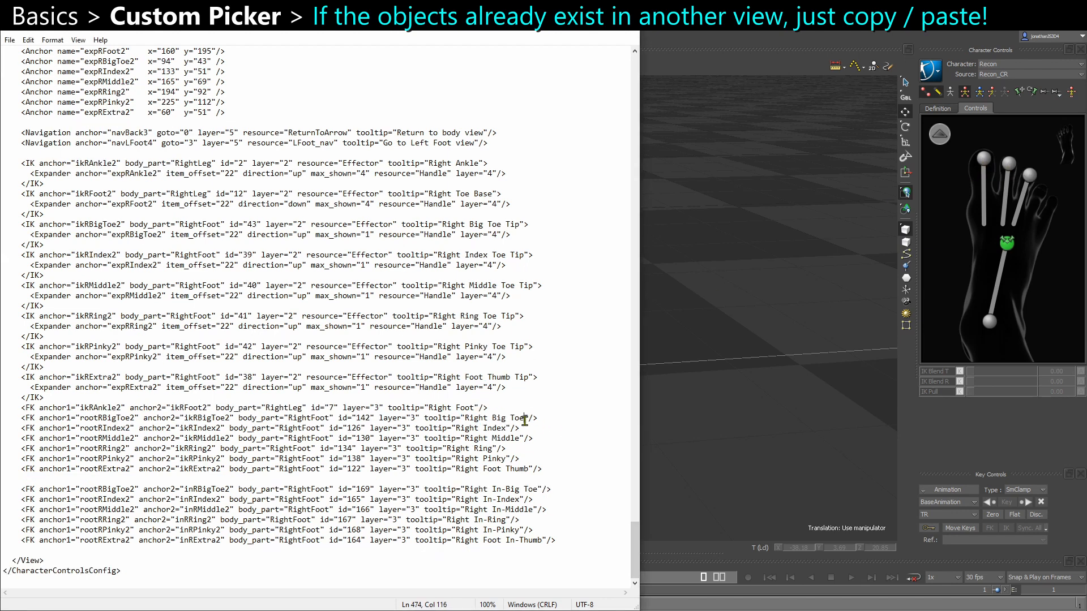
drag(537, 420, 456, 420)
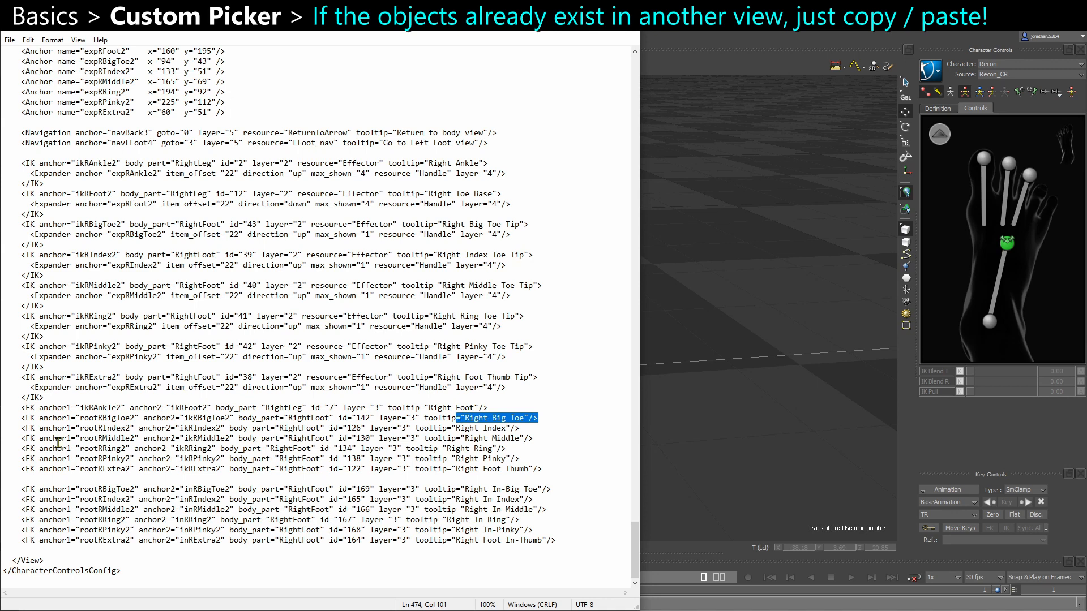
click(183, 420)
drag(183, 419, 227, 419)
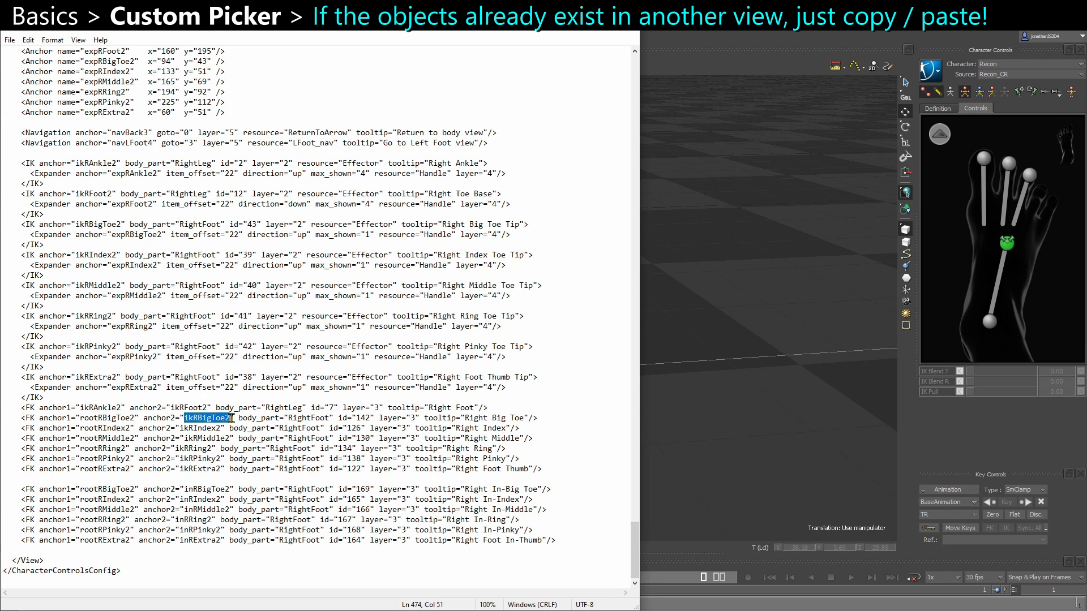
click(197, 418)
drag(188, 440, 220, 439)
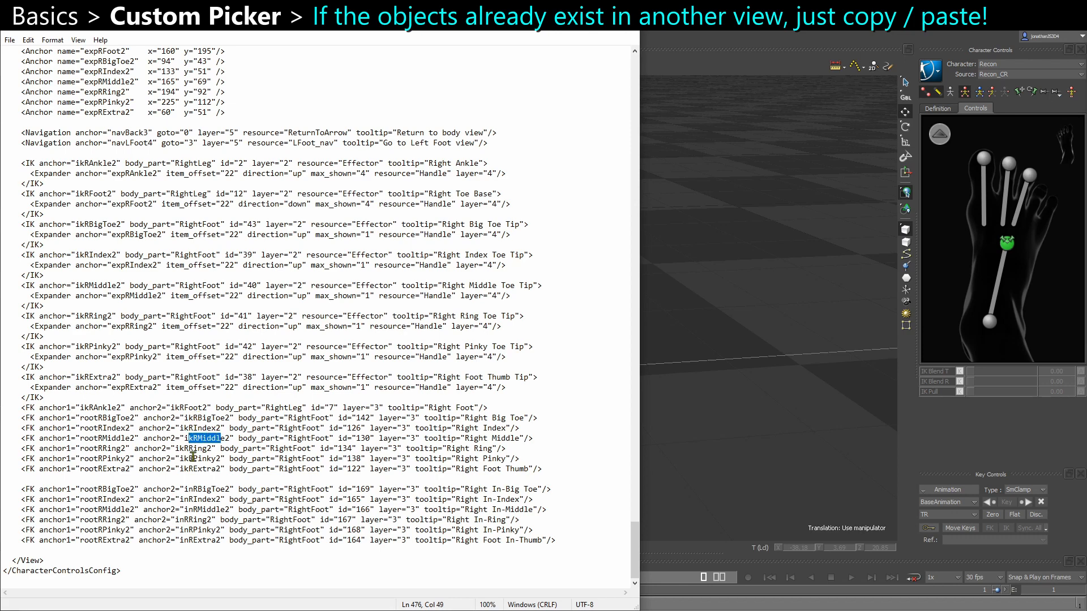
Copy the ikRBigToe2 anchor line in the RightFoot view to a new line below the rootRExtra2 anchor
scroll(192, 456, up, 12)
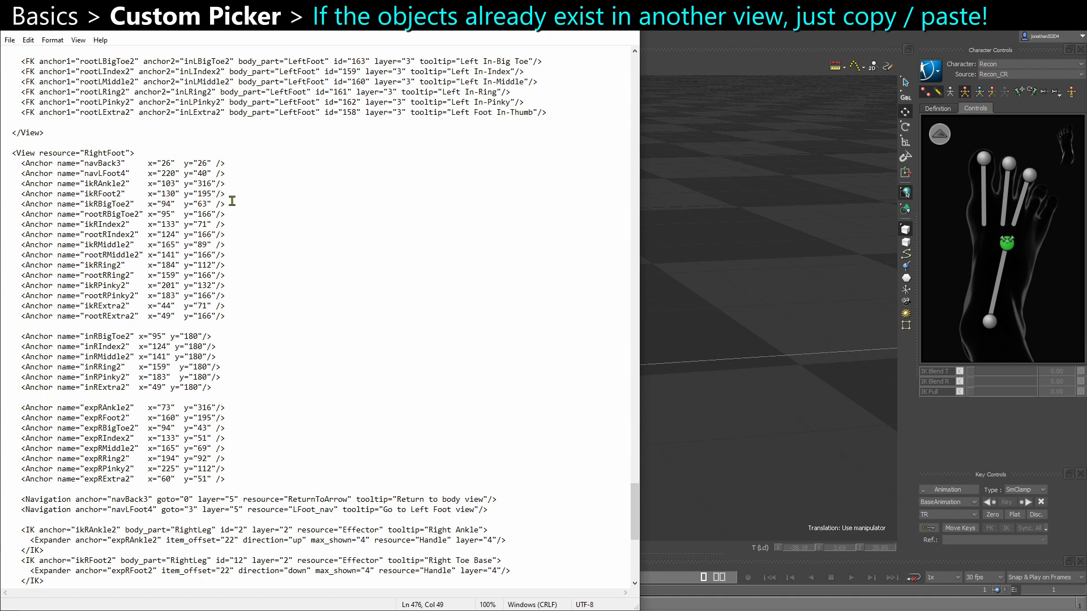
drag(232, 202, 8, 207)
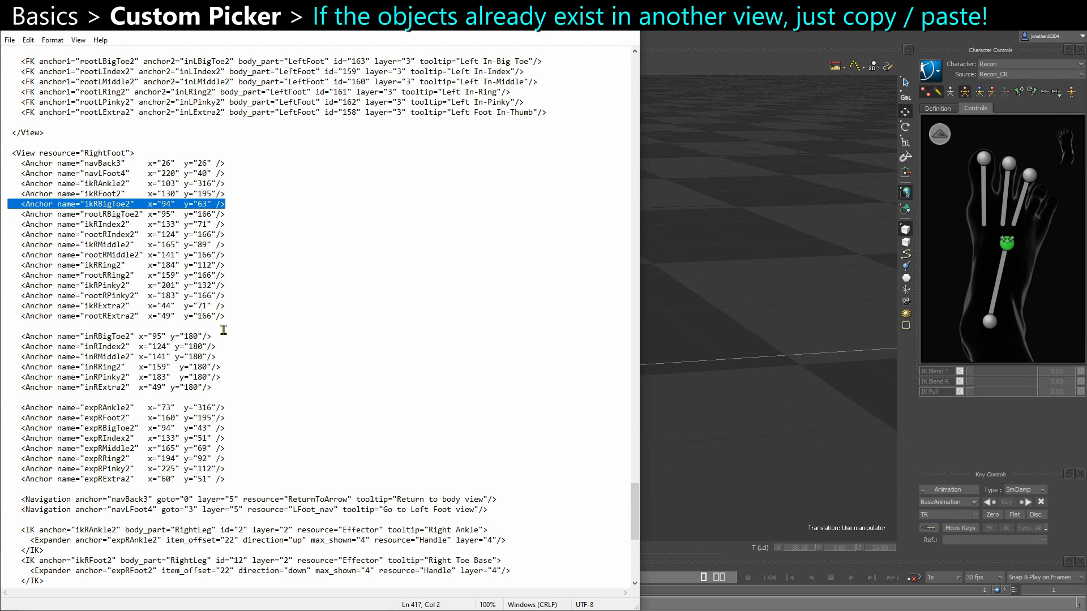
click(239, 317)
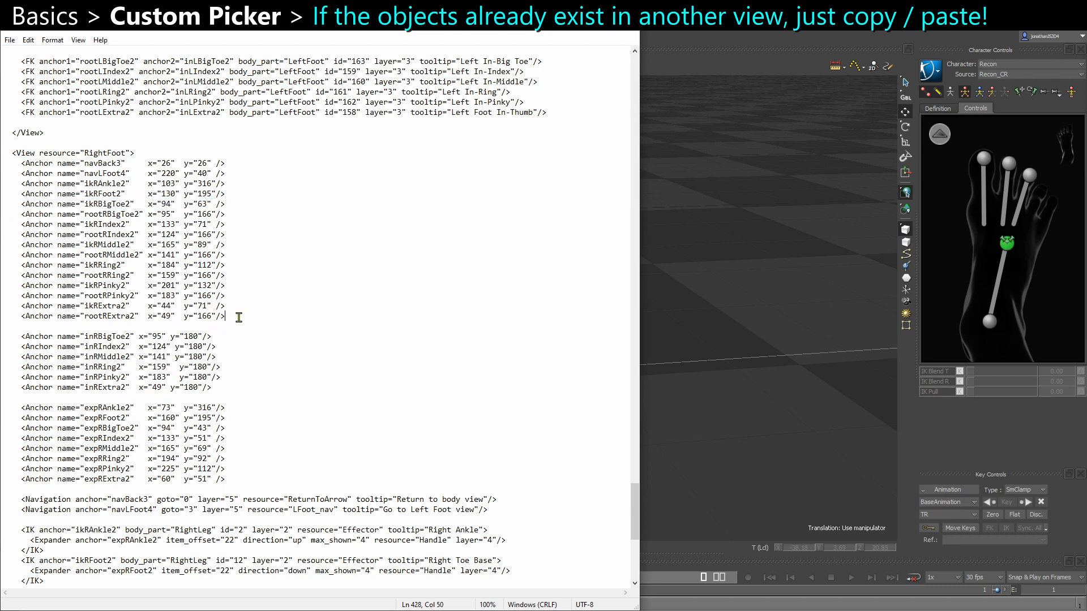
key(Return)
key(Return)
key(ctrl+v)
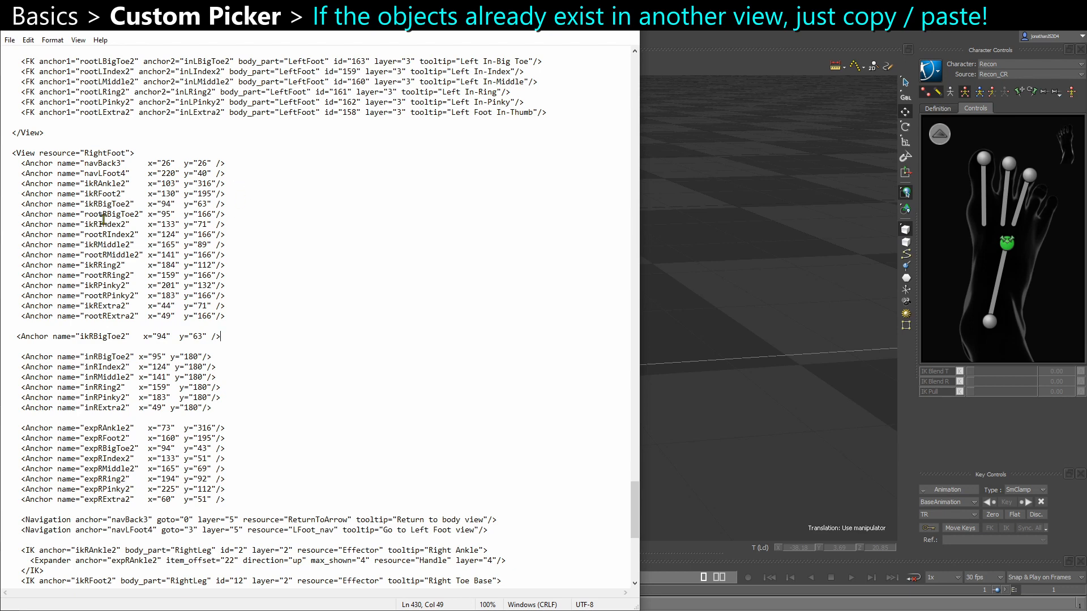
Copy the ikRIndex2 and ikRMiddle2 anchor lines beneath the copied ikRBigToe2 line
click(3, 228)
key(ctrl+c)
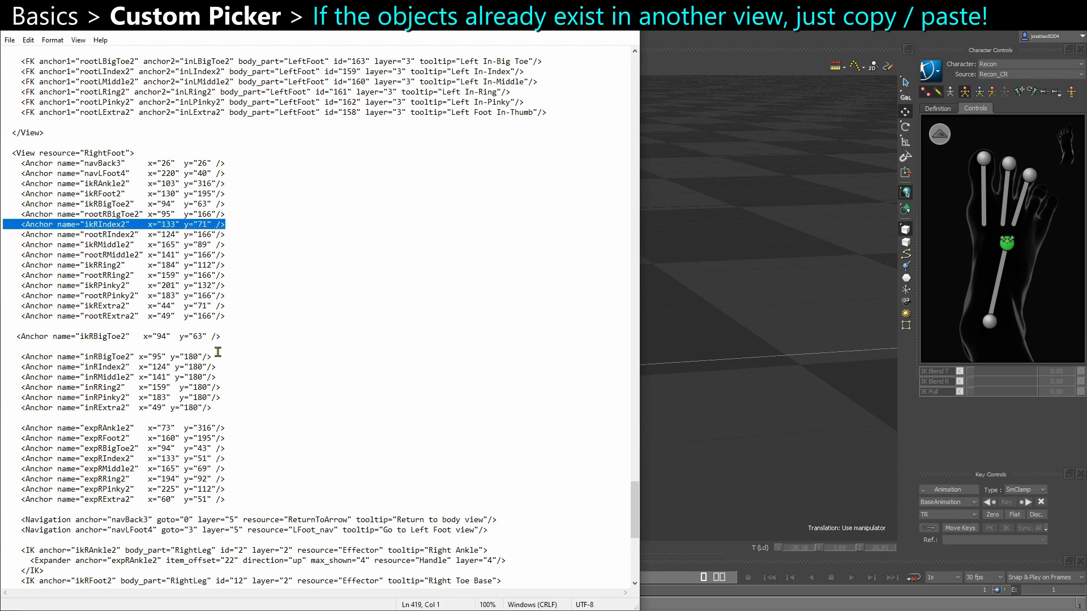
click(230, 338)
key(Return)
key(ctrl+v)
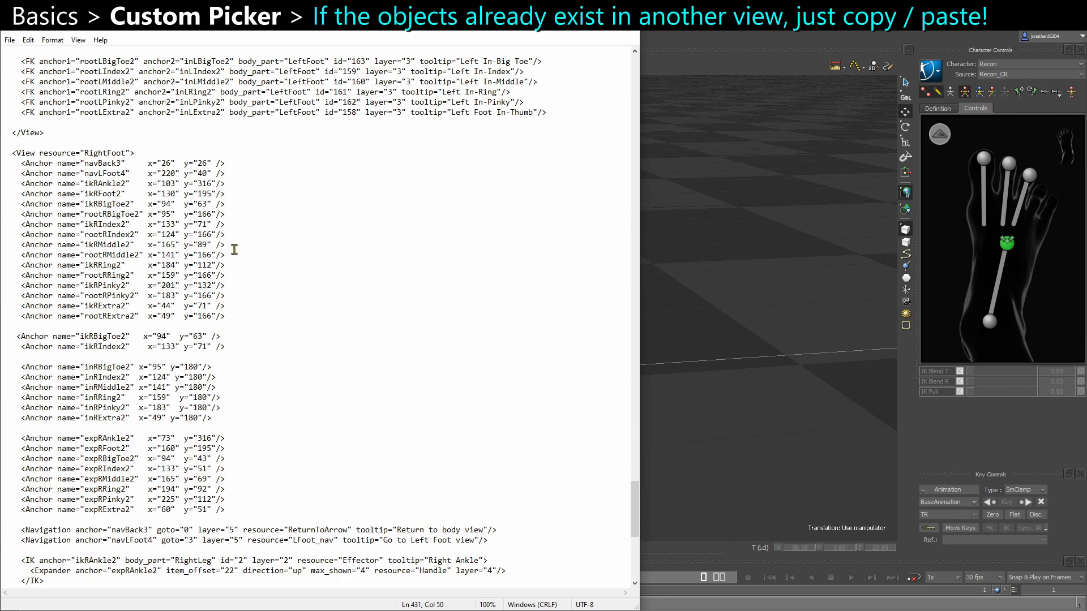
click(4, 245)
key(ctrl+c)
click(227, 347)
key(Return)
key(ctrl+v)
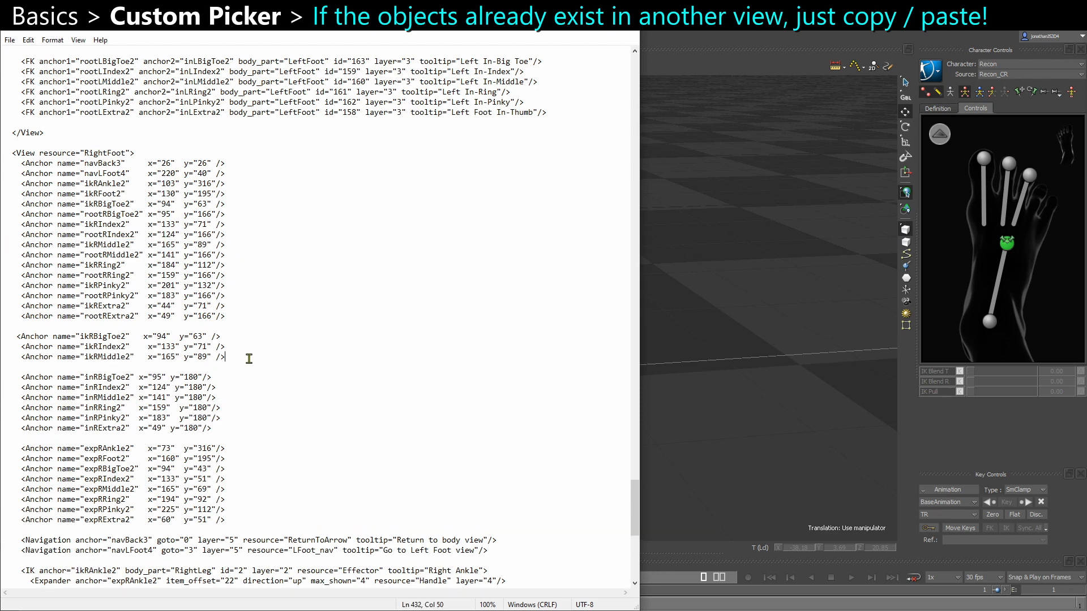
Copy the three gathered toe anchor lines and remove them with their extra blank line from the RightFoot view
drag(249, 359, 1, 335)
key(ctrl+c)
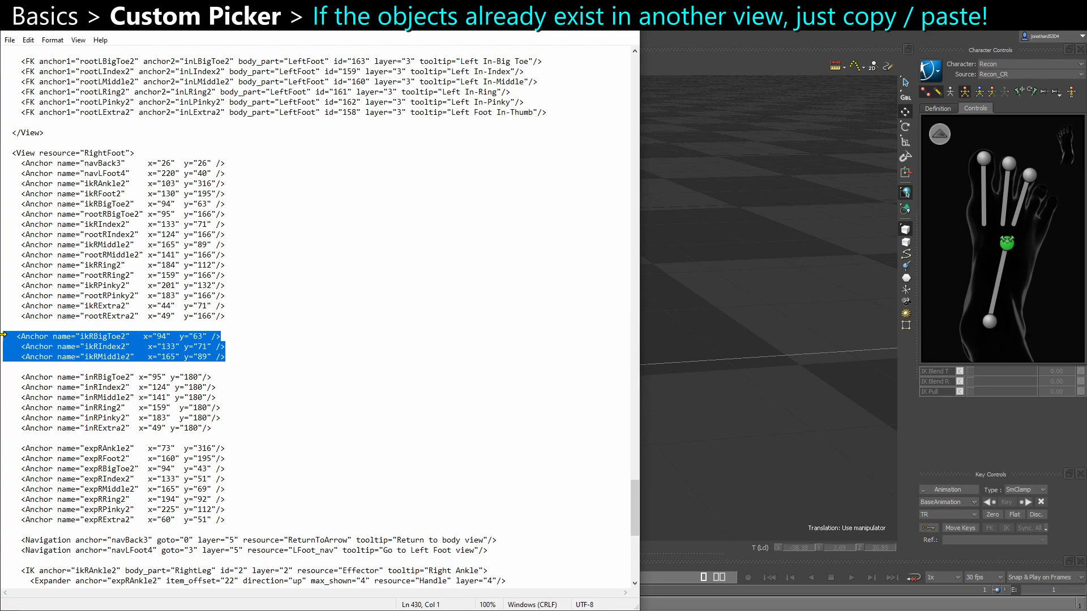
key(Delete)
key(Delete)
key(BackSpace)
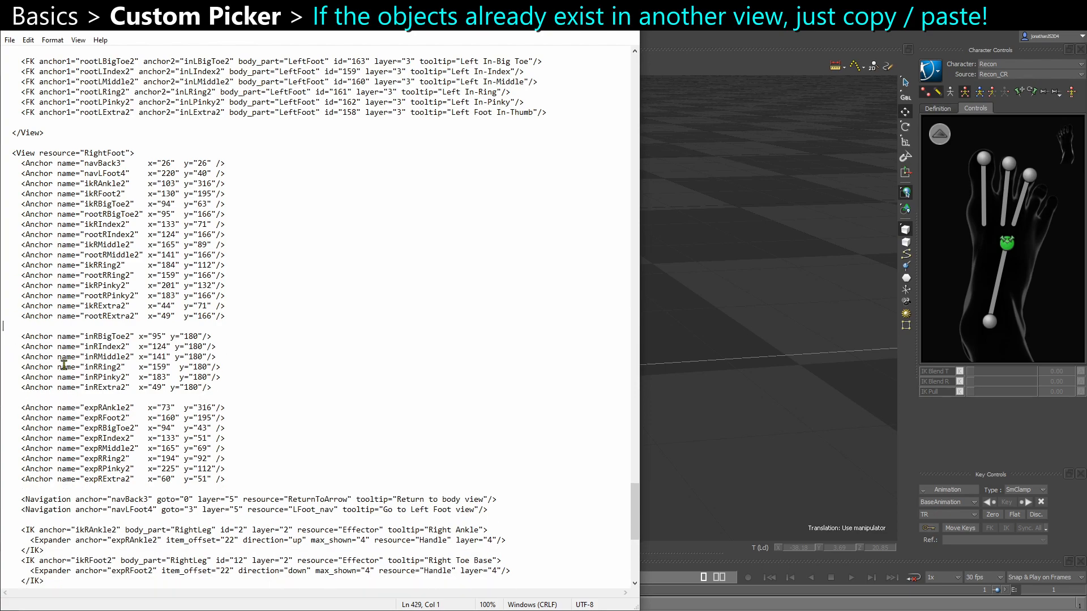
Paste the three toe anchor lines into the FullBody view as a separate group below the ikRPinky1FB anchor
scroll(122, 364, up, 5)
scroll(122, 364, up, 20)
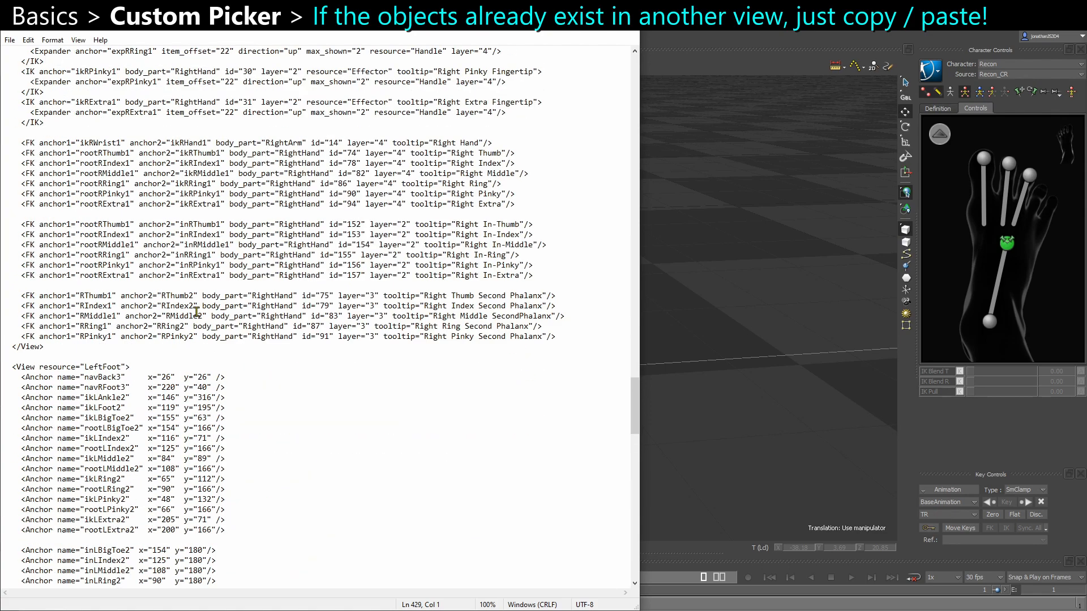
scroll(199, 315, up, 20)
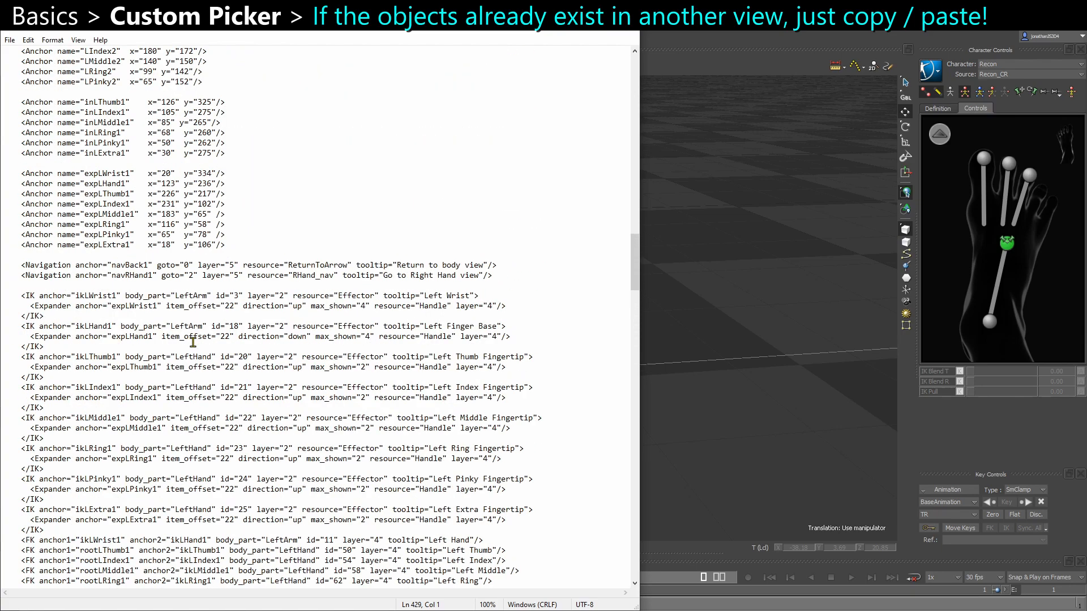
scroll(196, 343, up, 20)
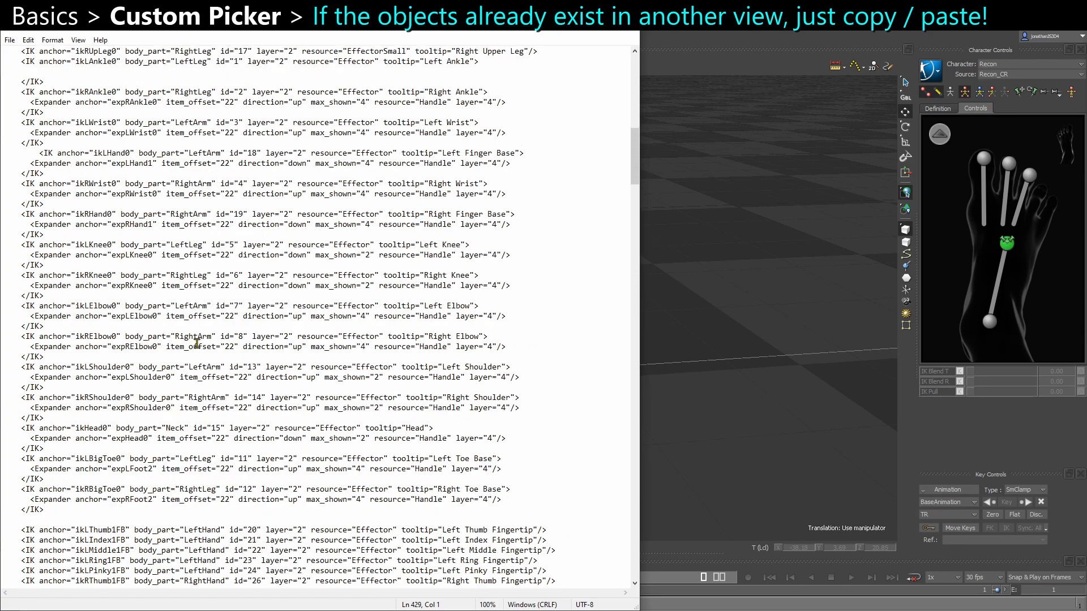
scroll(197, 345, up, 12)
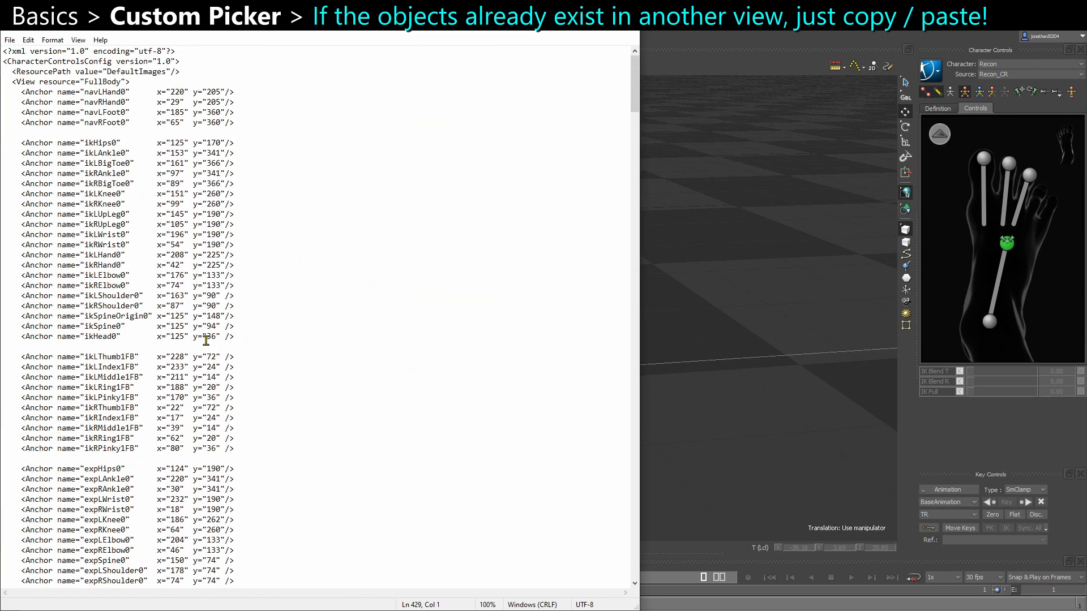
scroll(199, 400, down, 3)
scroll(259, 366, up, 3)
click(253, 449)
key(Return)
key(Return)
key(ctrl+v)
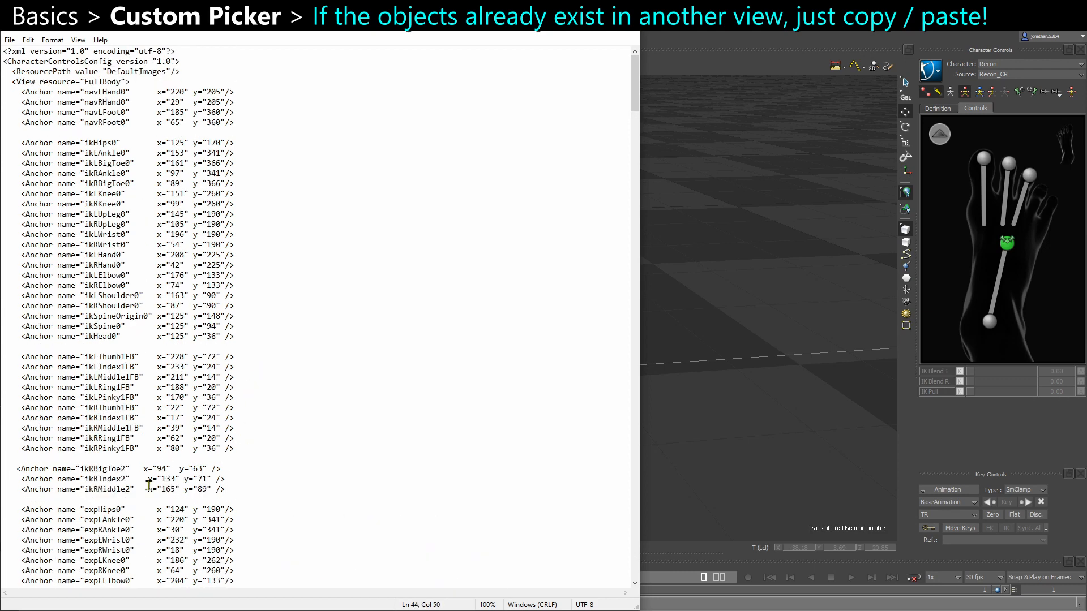
Align the indentation and coordinate columns of the pasted ikRBigToe2, ikRIndex2 and ikRMiddle2 lines with the other FullBody anchors
click(19, 479)
scroll(34, 498, down, 2)
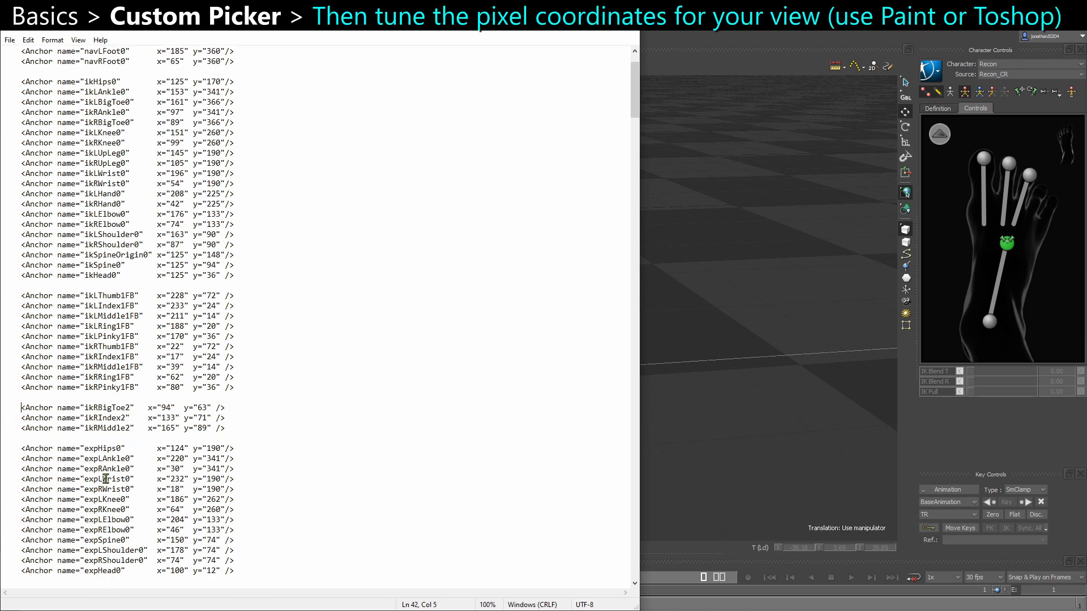
click(144, 411)
click(142, 419)
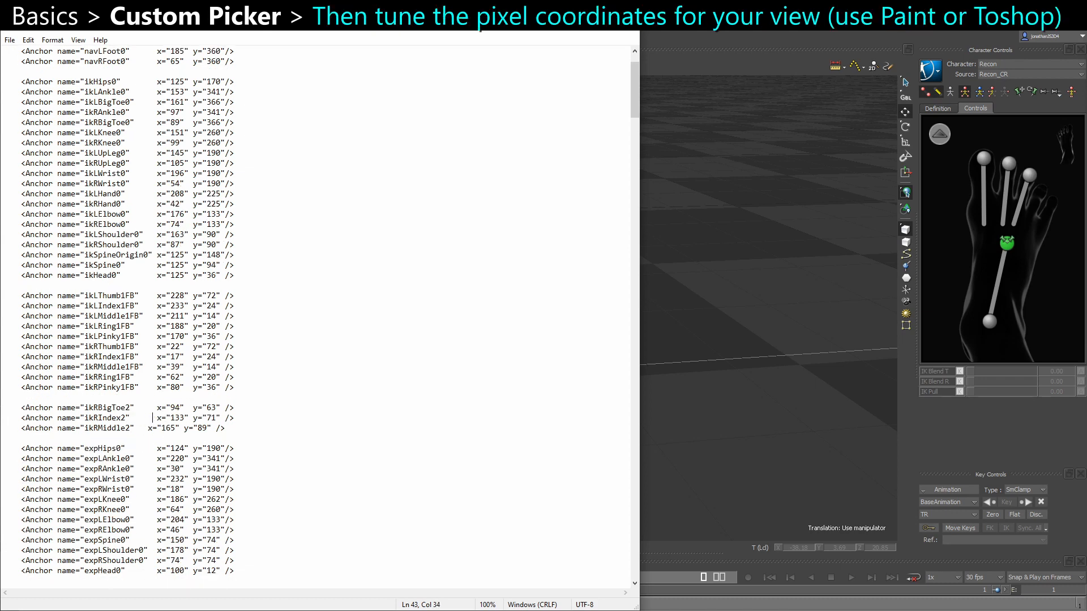
click(142, 429)
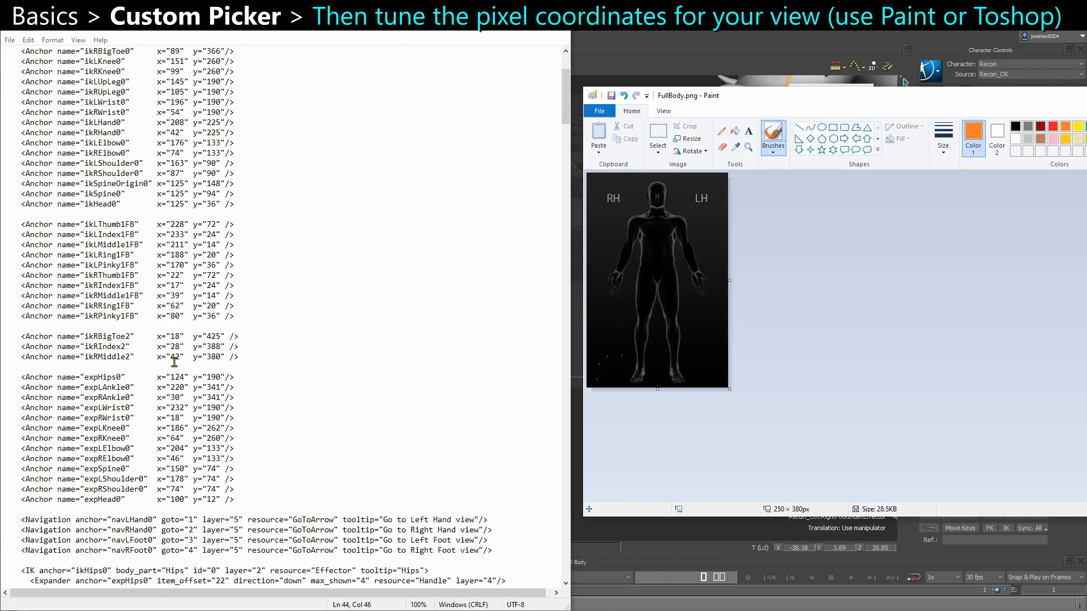
Try other pixel coordinates for the pasted toe anchors, with x 16 for ikRBigToe2 and x 60 for ikRMiddle2
drag(171, 338, 178, 340)
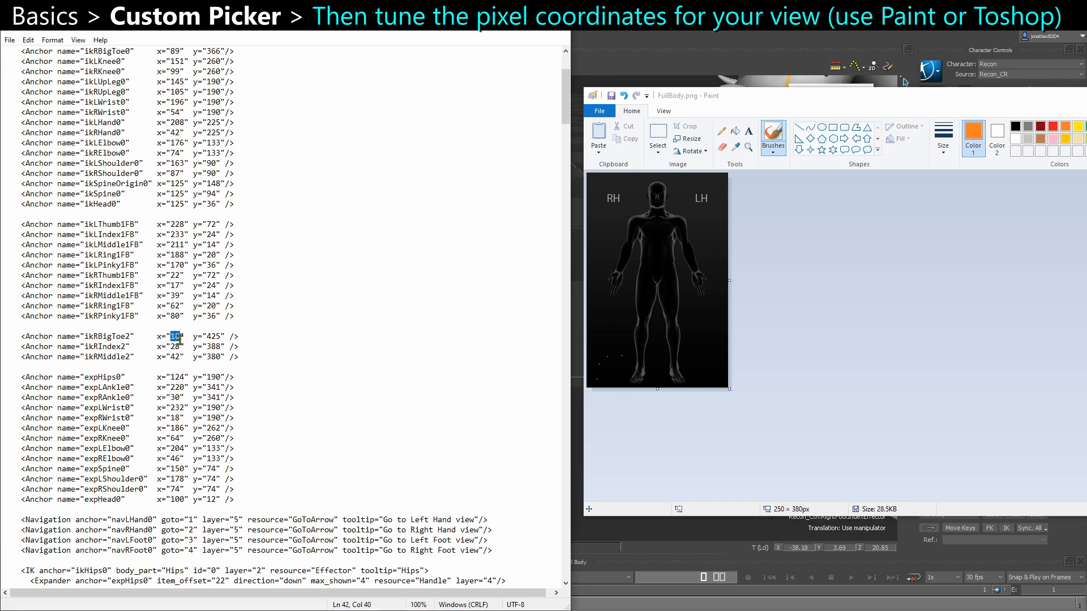
text(16)
key(Right)
key(Delete)
key(Delete)
text(3)
text(0)
key(Delete)
key(Delete)
key(BackSpace)
text(1)
double_click(175, 357)
key(BackSpace)
text(60)
key(Right)
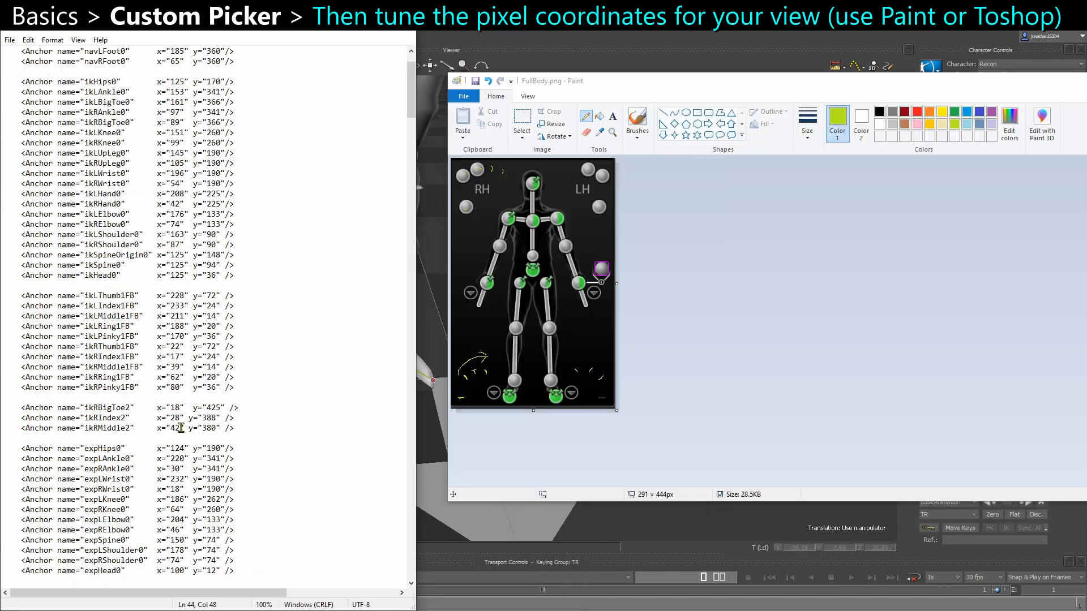
Align the y values of the ikRIndex2 and ikRMiddle2 anchors with the ikRBigToe2 line above them
click(189, 418)
click(187, 429)
drag(126, 428, 93, 428)
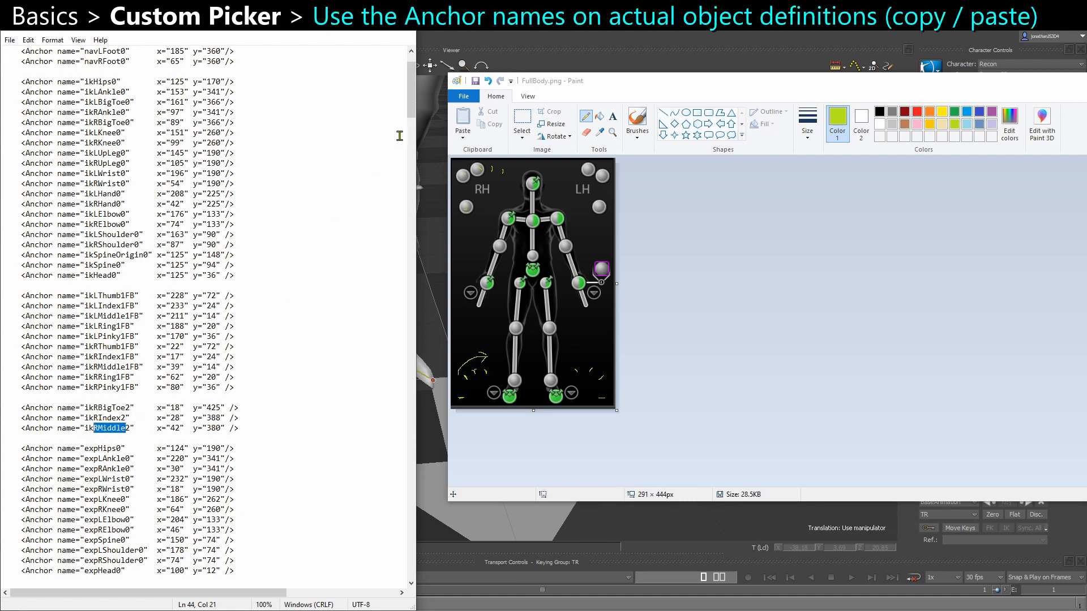
Widen the Notepad window to show full XML lines and move the Paint window out of its way
drag(411, 91, 385, 286)
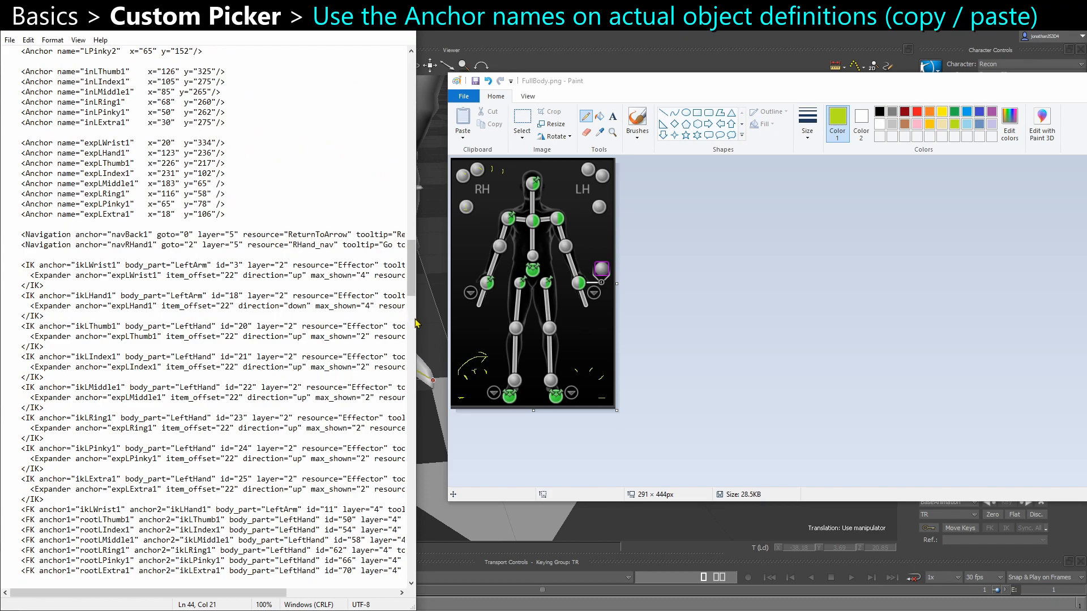
drag(416, 323, 575, 299)
drag(652, 86, 908, 106)
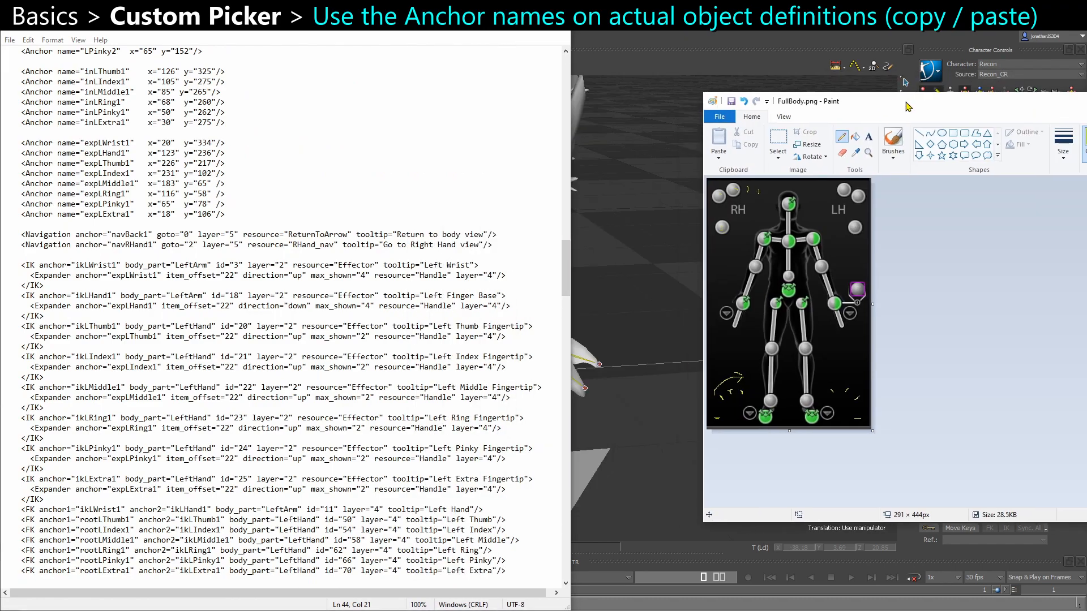
Examine the RightFoot view's IK entries and their tooltips for the right big, index and middle toe tips
scroll(364, 357, down, 6)
drag(566, 309, 569, 569)
scroll(569, 569, down, 1)
click(71, 503)
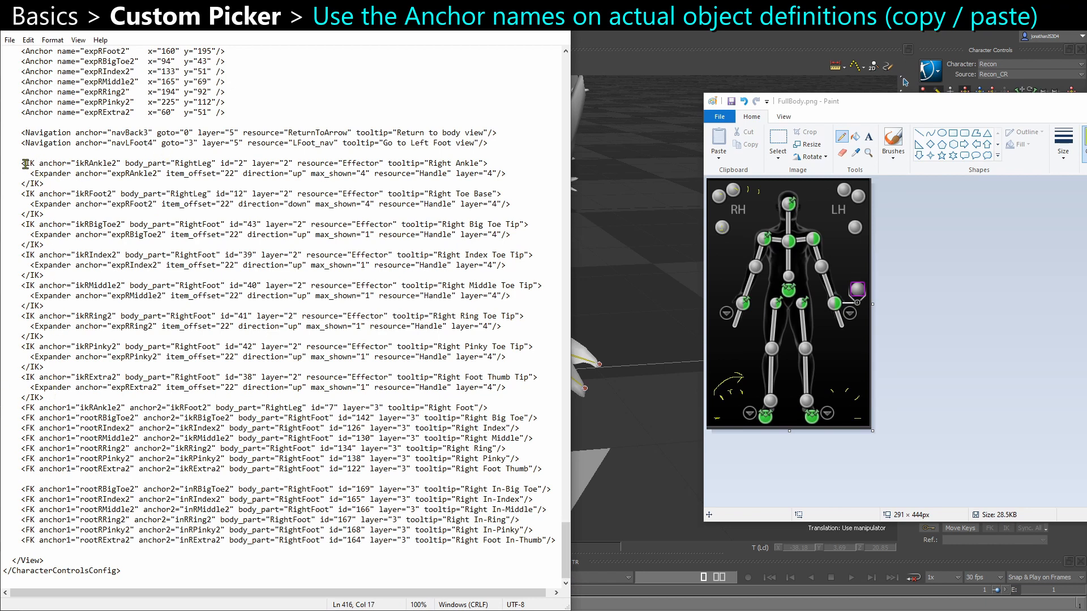
drag(21, 163, 75, 164)
click(75, 163)
drag(428, 193, 475, 194)
click(503, 235)
drag(528, 224, 443, 225)
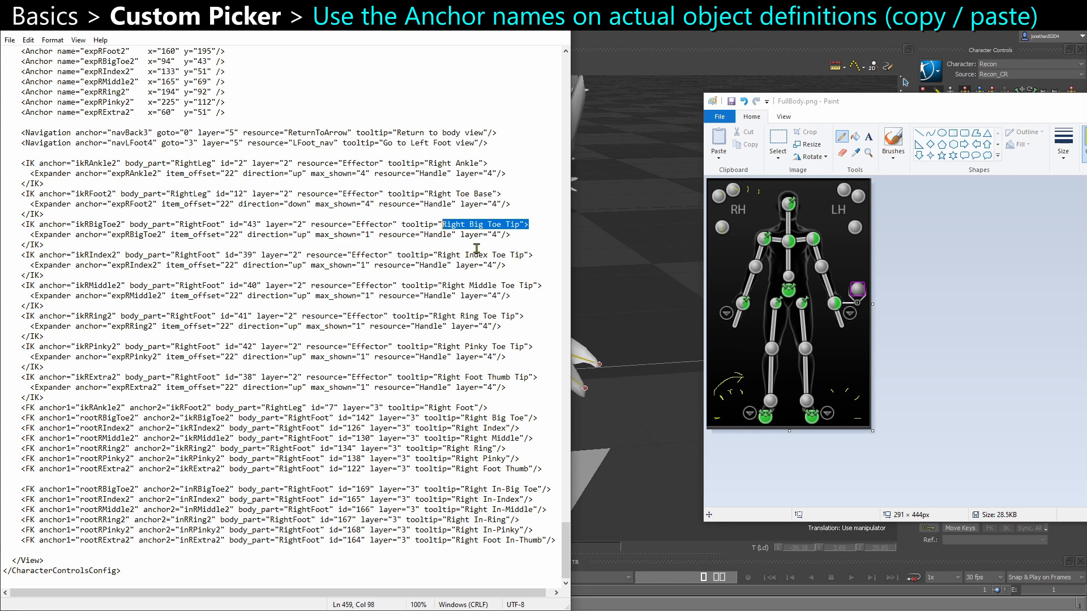
drag(531, 255, 430, 255)
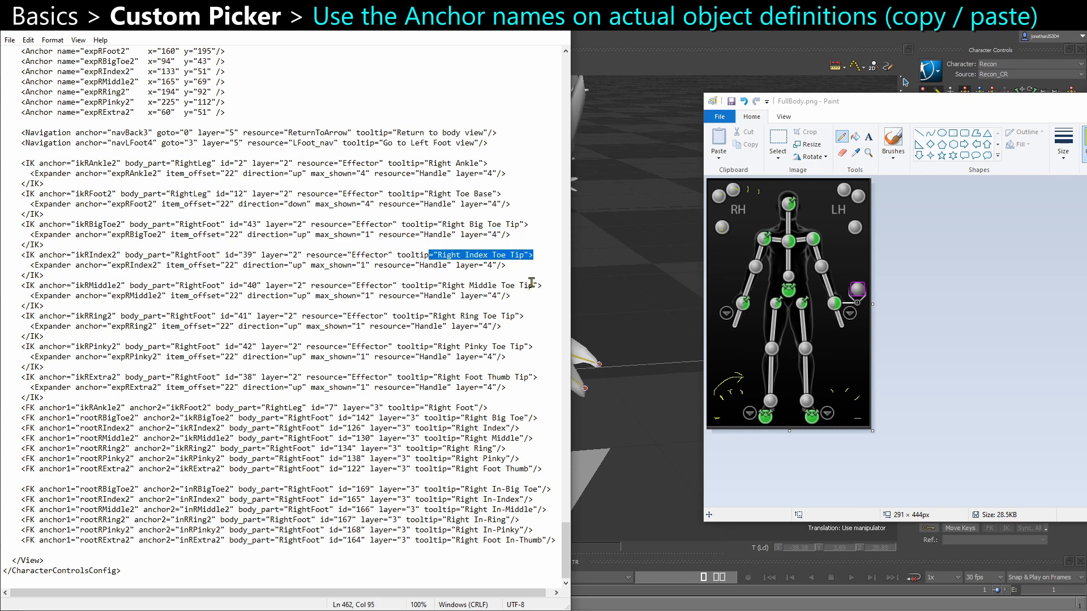
drag(531, 285, 461, 285)
Copy the ikRBigToe2, ikRIndex2 and ikRMiddle2 IK blocks from the RightFoot view into the FullBody view below the ikRPinky1FB entry
drag(68, 309, 3, 224)
key(ctrl+c)
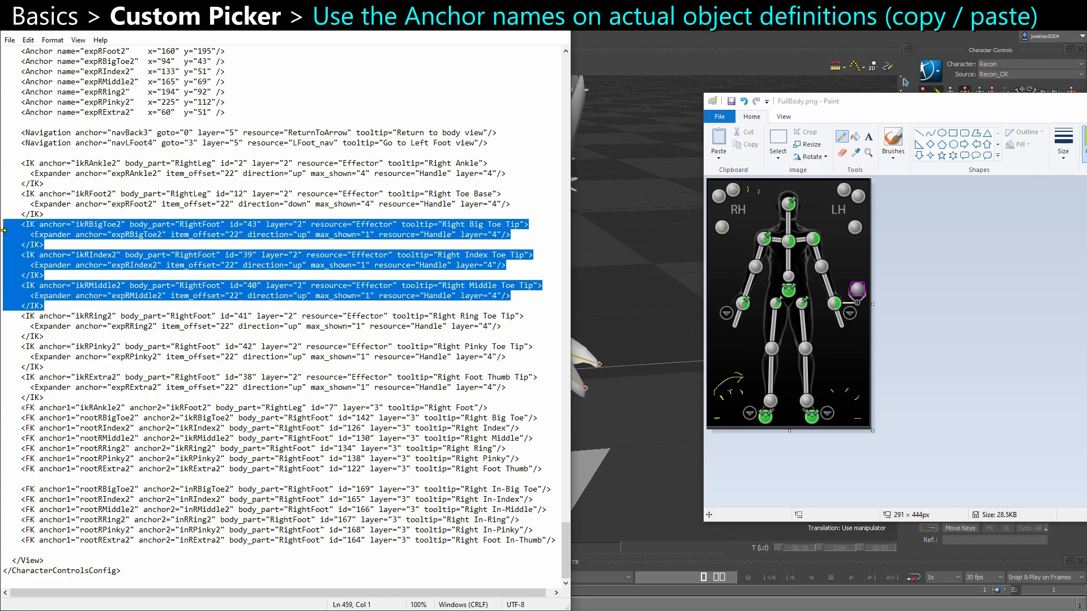
drag(564, 544, 561, 167)
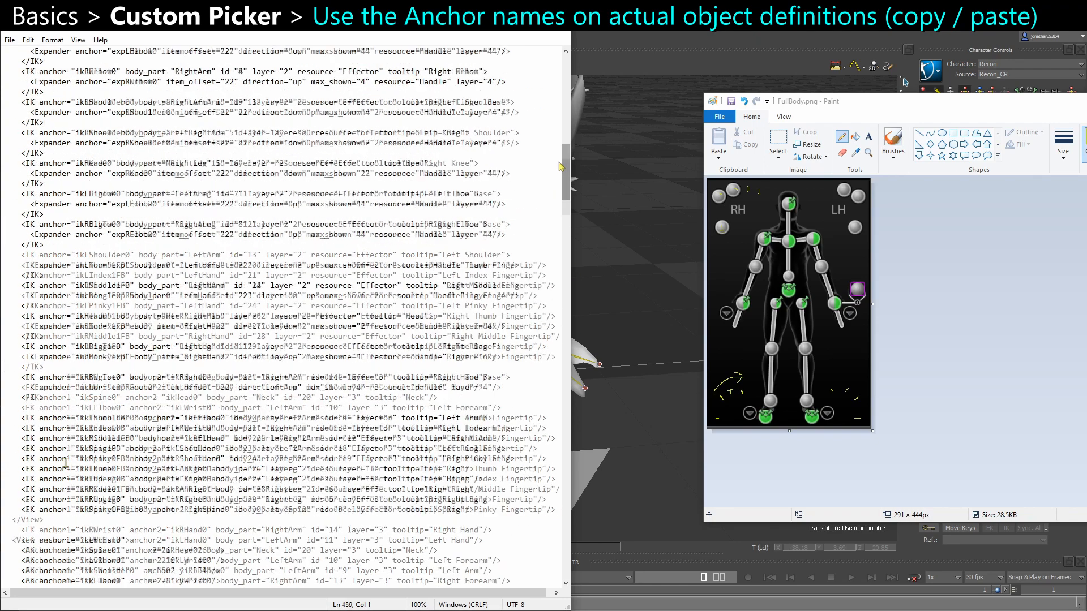
click(56, 368)
key(Return)
key(Return)
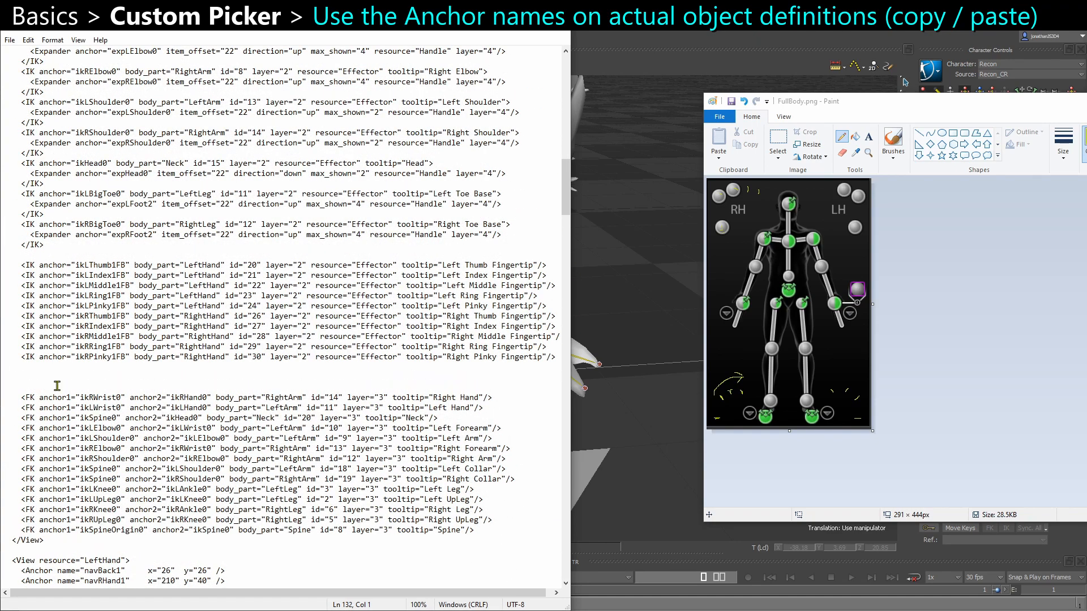
key(ctrl+v)
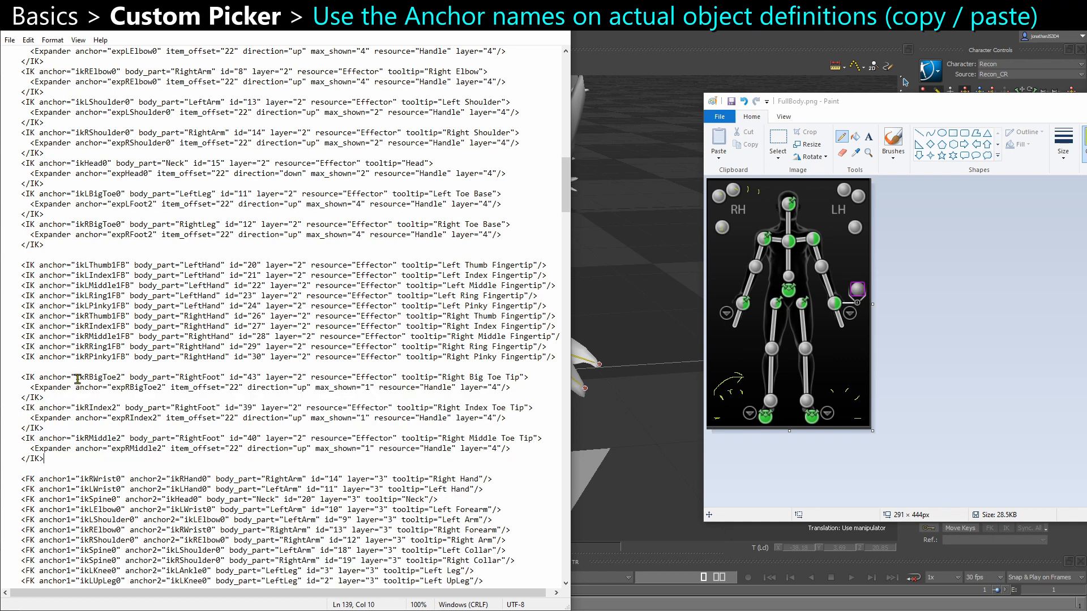
Compare the FullBody view's right toe anchor names with those used in the copied ikRBigToe2, ikRIndex2 and ikRMiddle2 IK entries
drag(75, 377, 125, 377)
scroll(115, 385, up, 19)
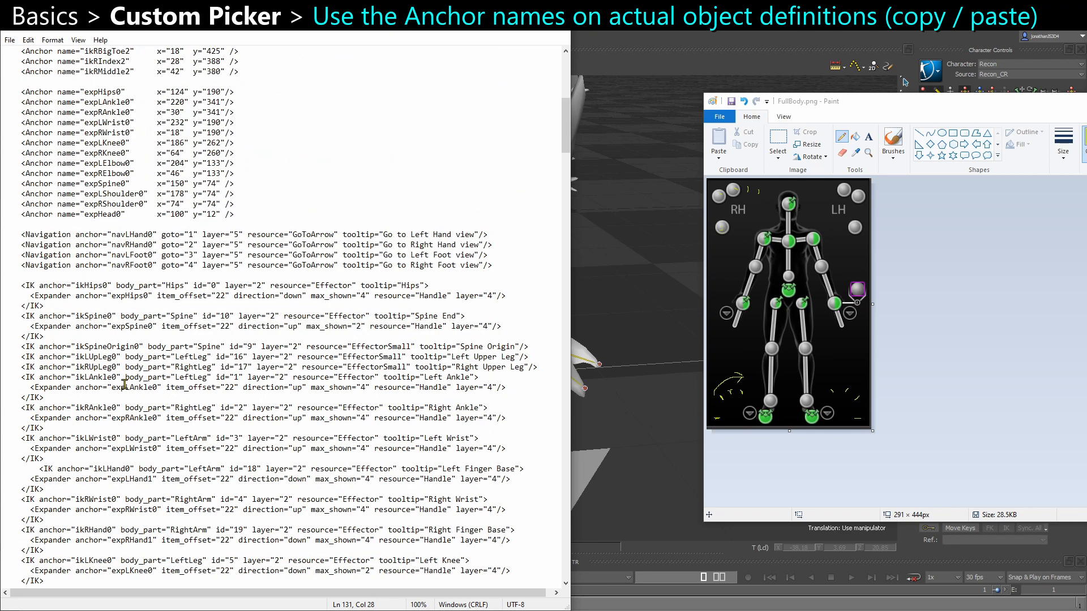
scroll(135, 271, up, 7)
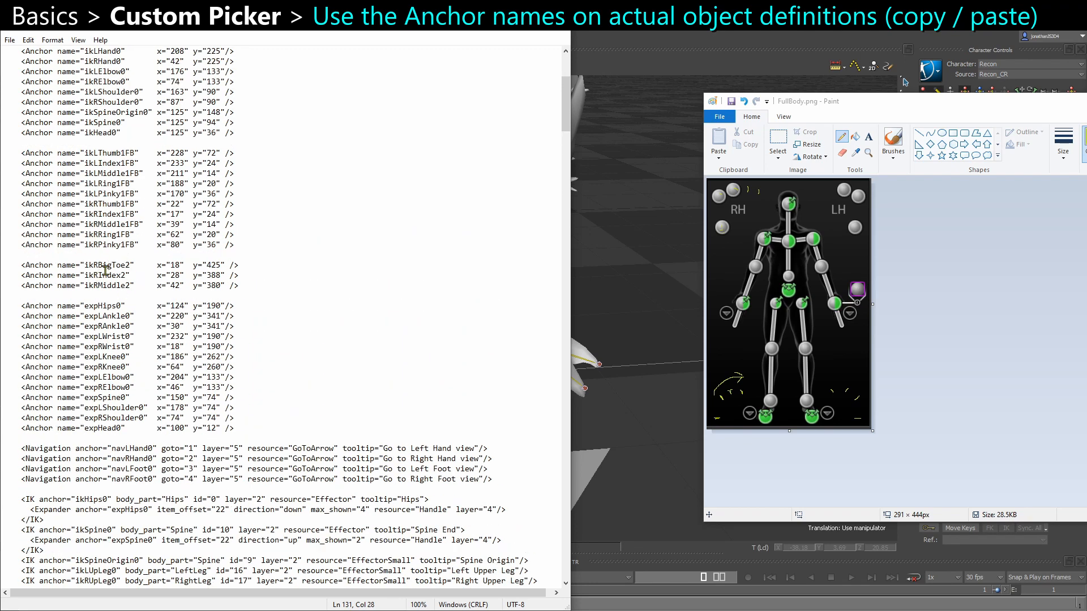
scroll(113, 295, down, 20)
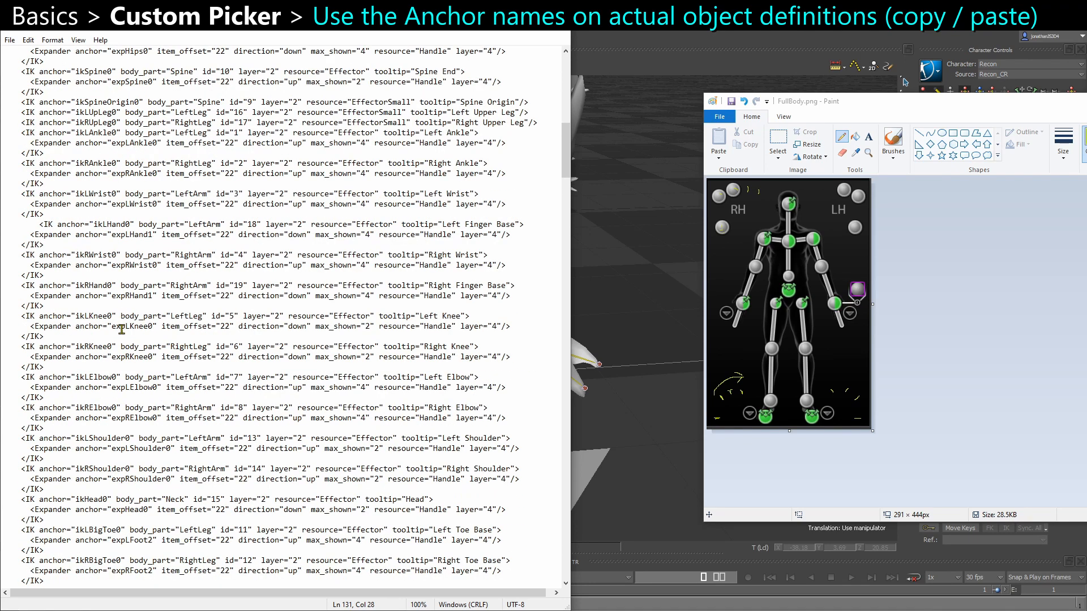
double_click(101, 407)
double_click(107, 438)
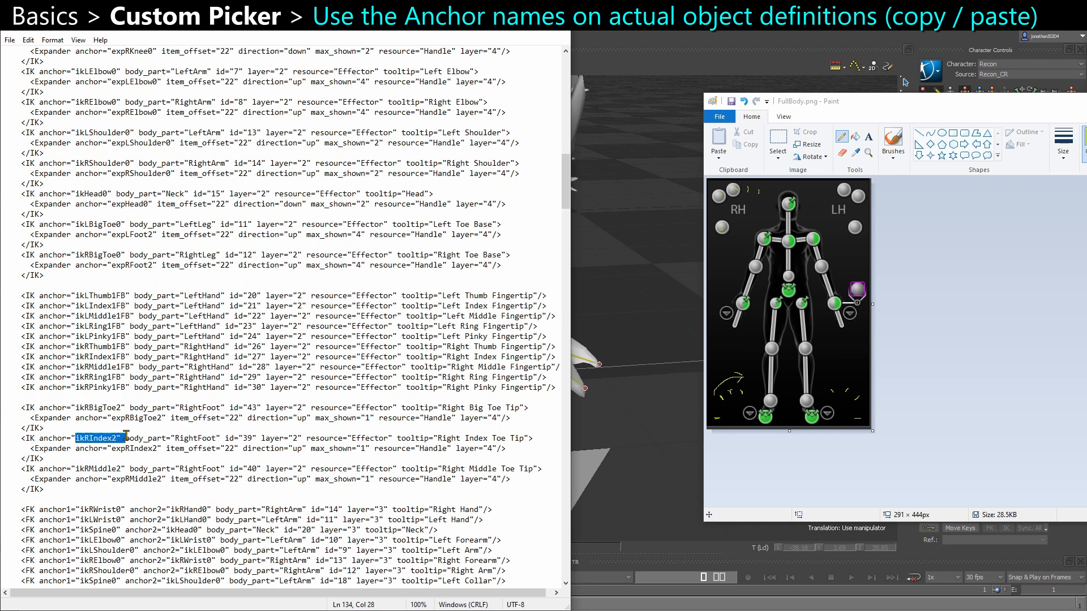
double_click(121, 469)
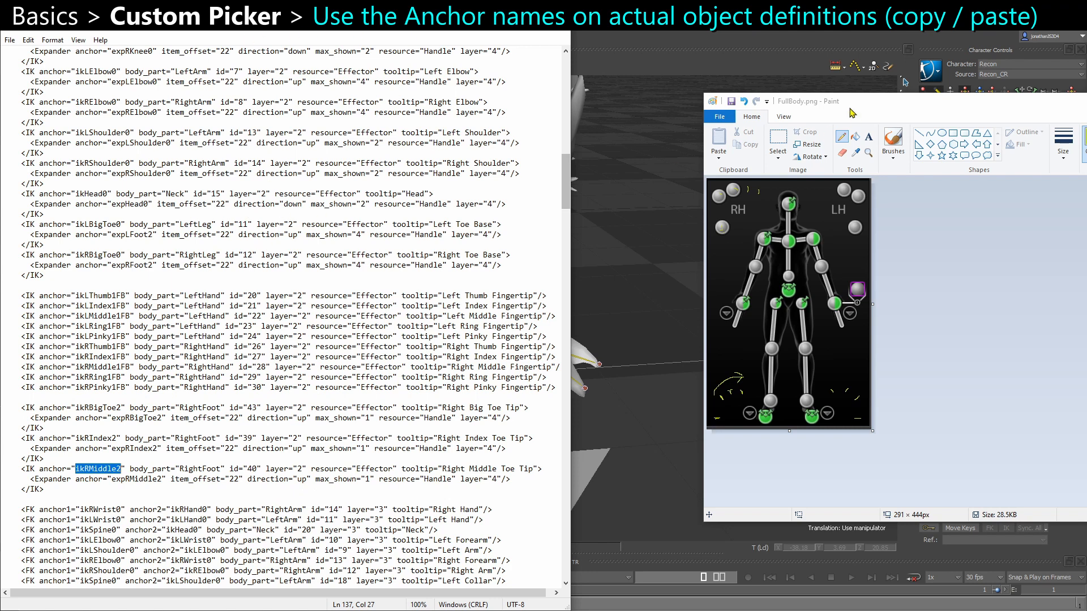
Return MotionBuilder's character picker to the full body view, detach the Controls edit options as a floating window, and update the UI configuration
click(1086, 101)
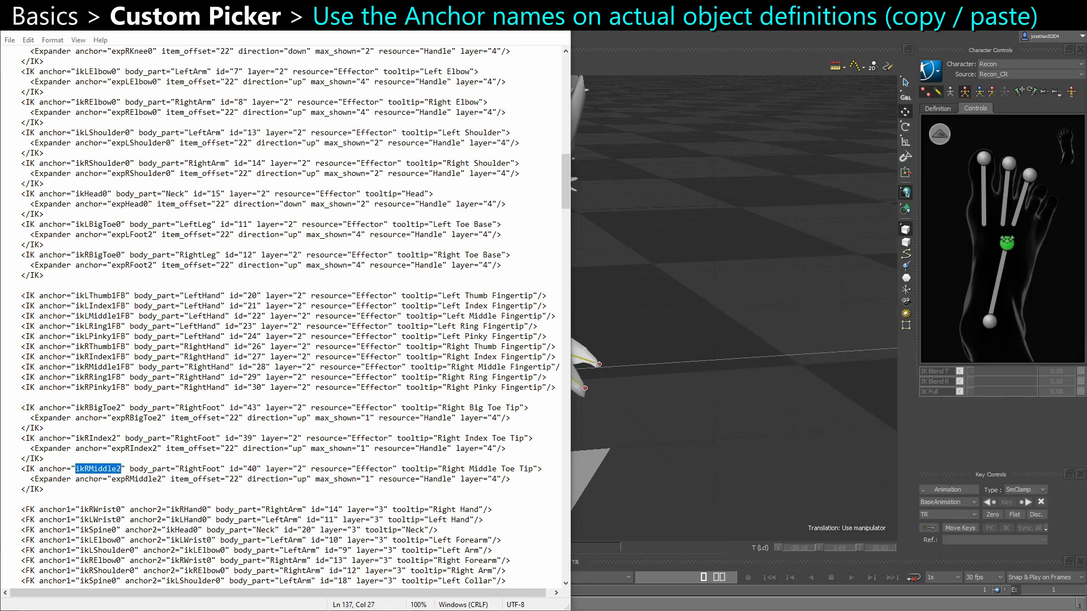
click(943, 138)
click(931, 70)
mouse_move(949, 127)
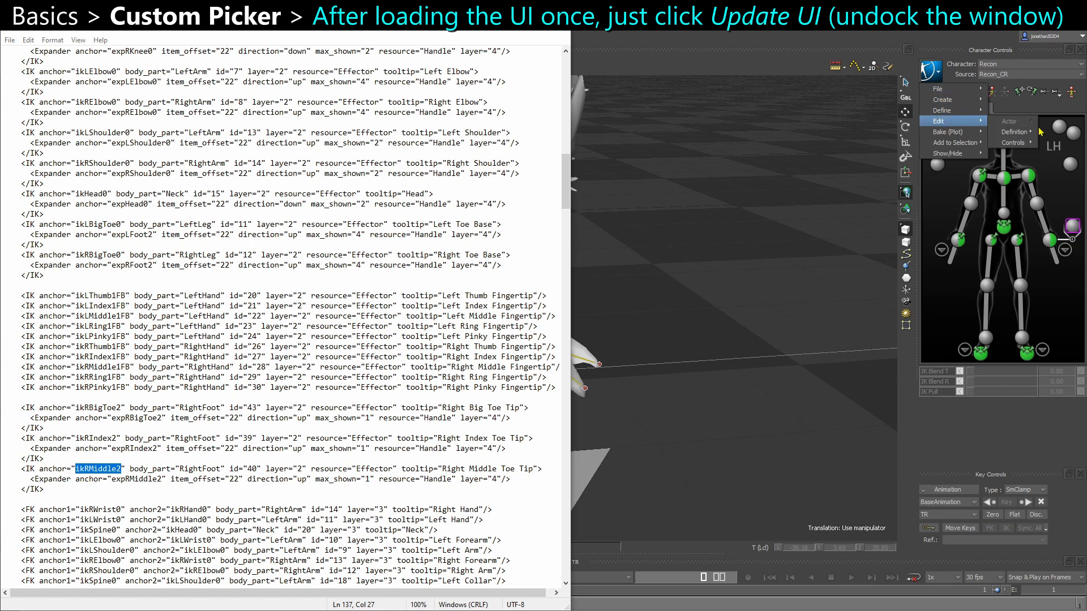
mouse_move(1018, 143)
click(964, 139)
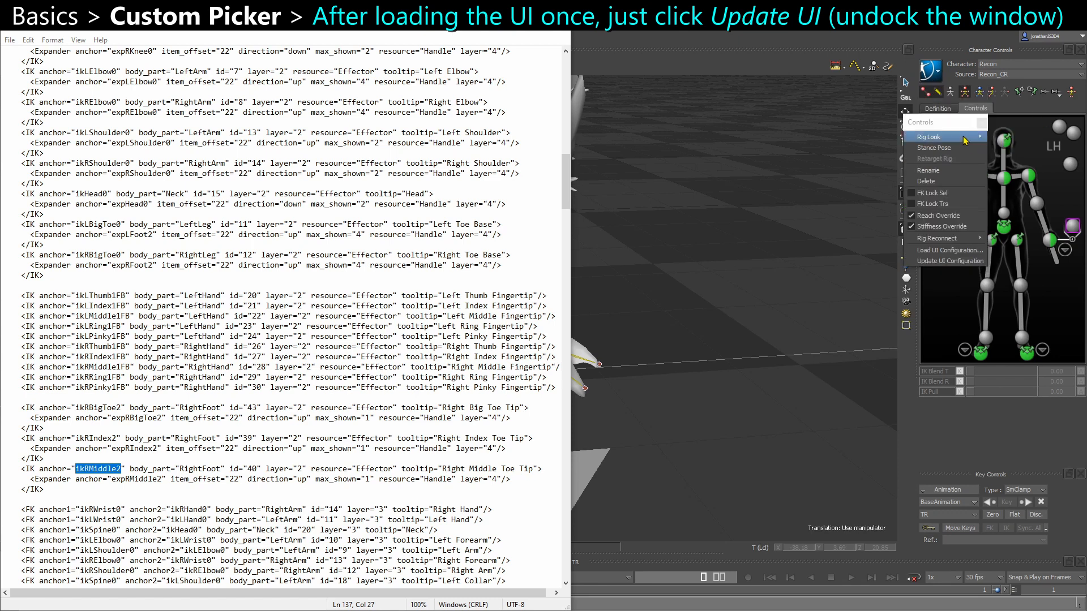
drag(921, 126, 819, 97)
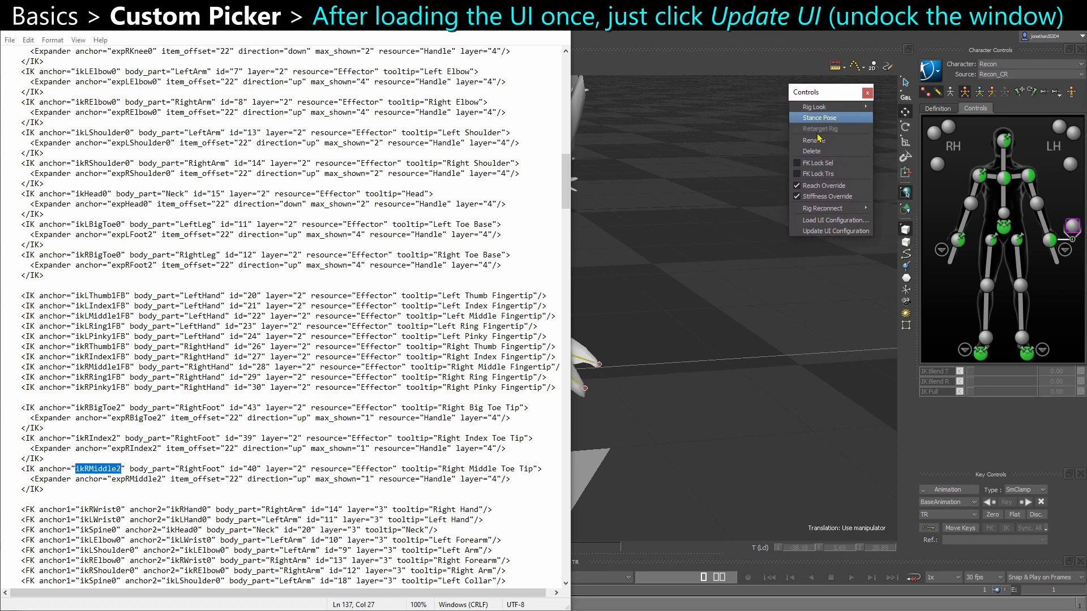
click(826, 235)
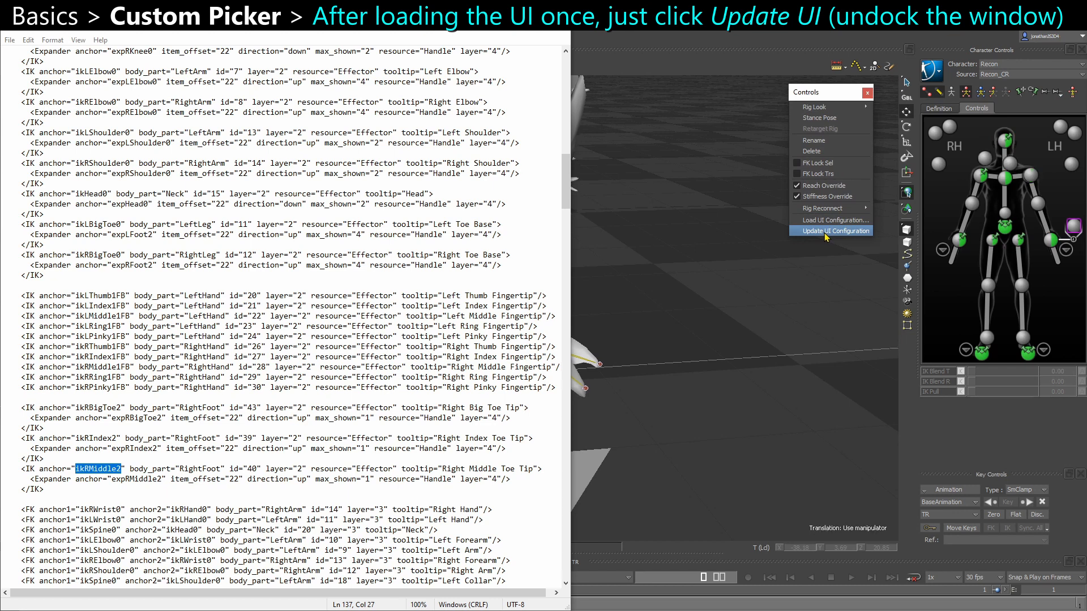
Compare toe effector positions in the full body and right foot pickers, and check the matching anchor names in the XML
click(1009, 164)
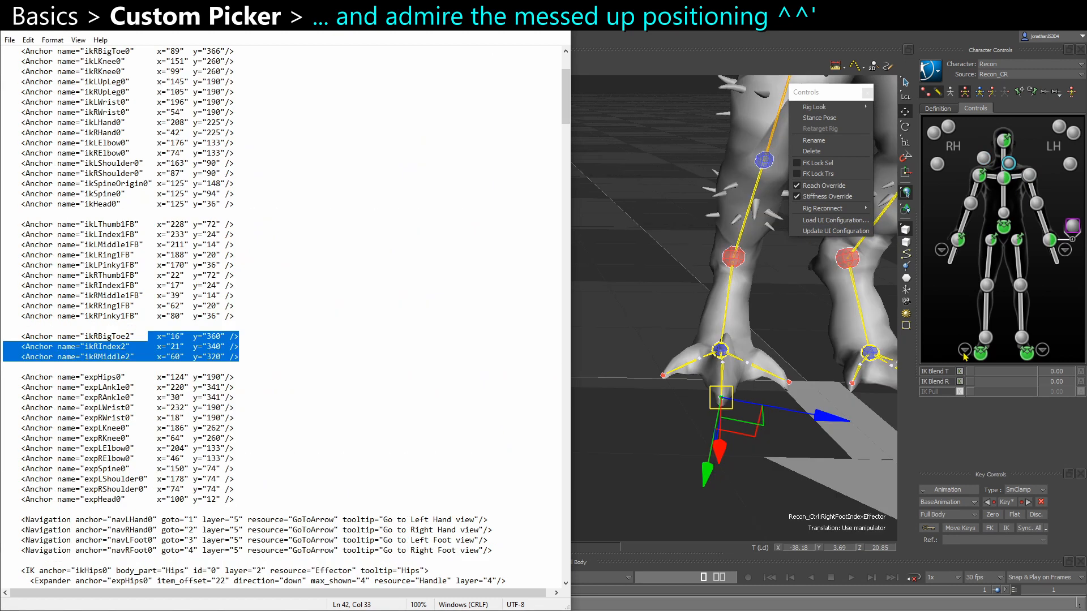
click(965, 350)
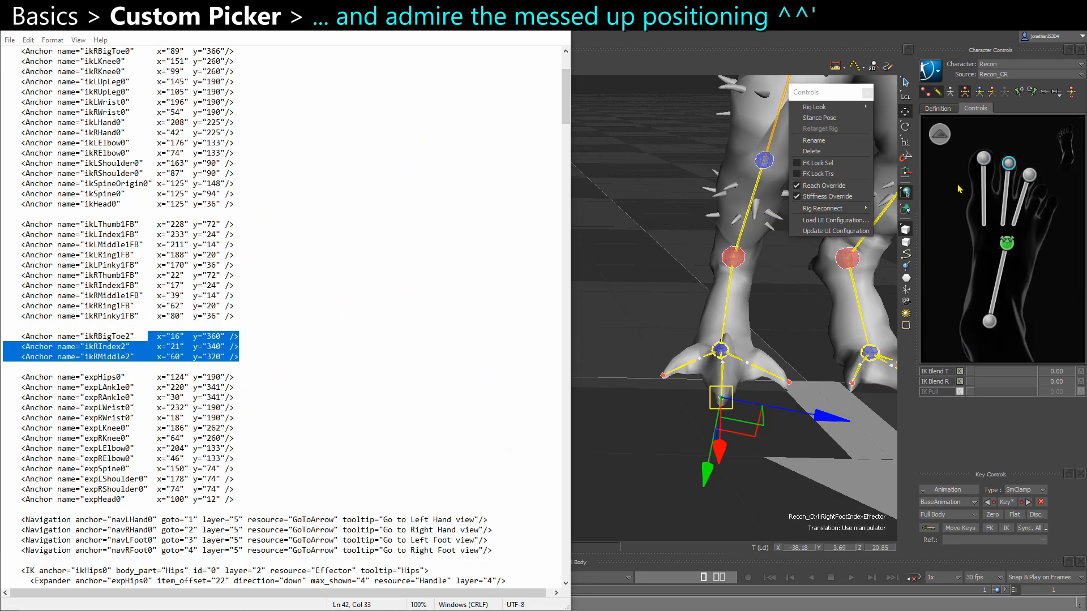
click(944, 137)
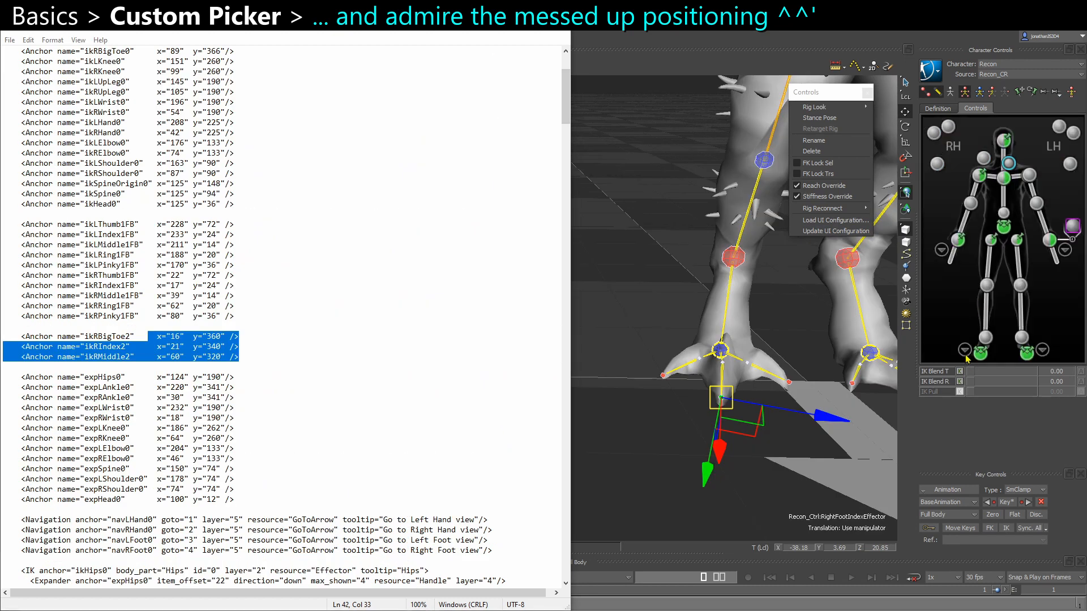
click(965, 351)
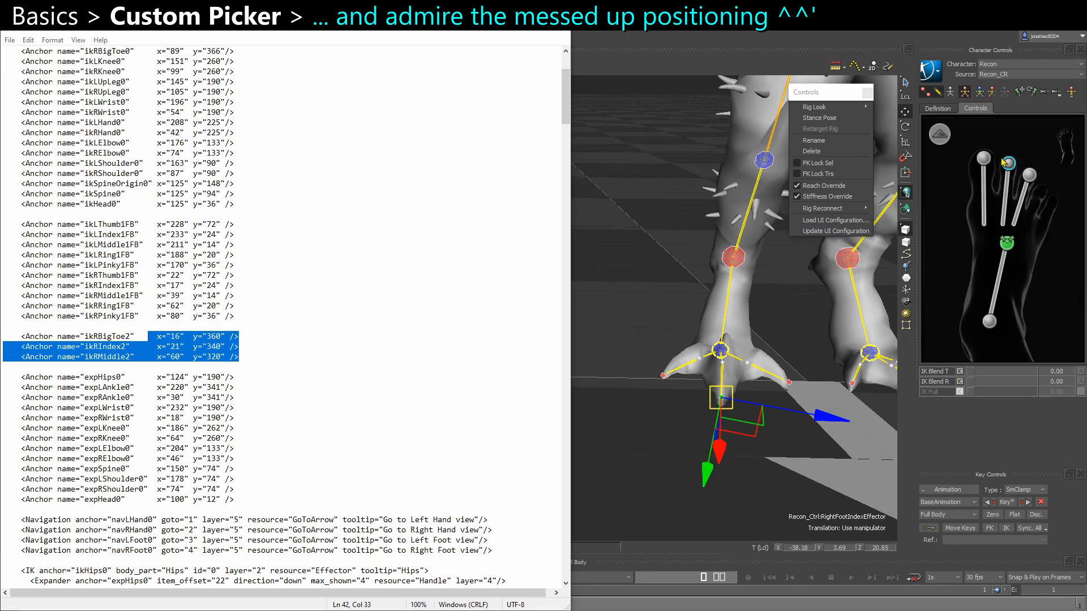
click(941, 136)
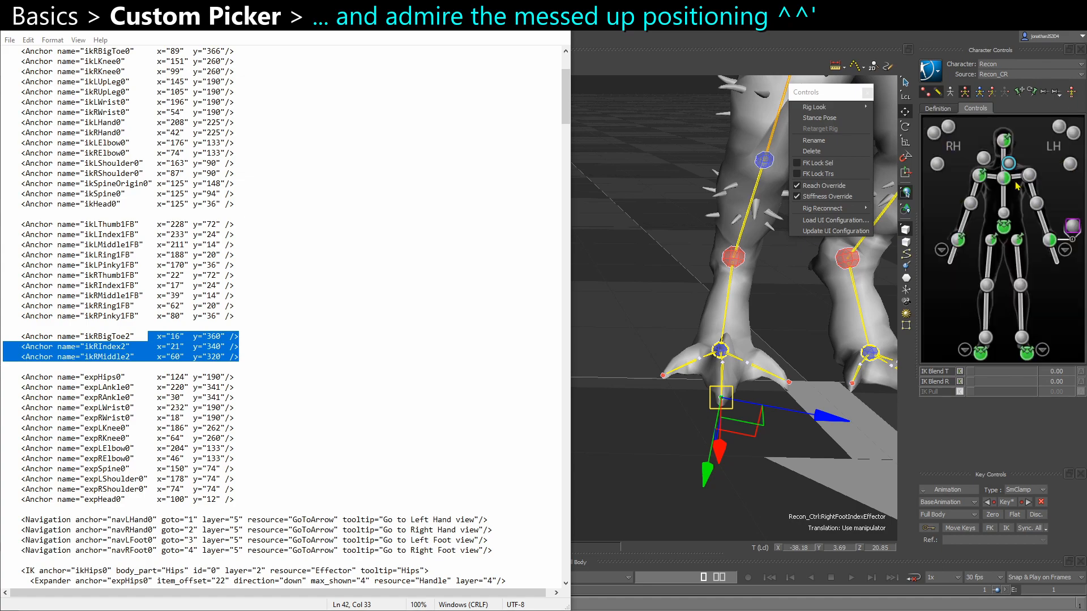
drag(566, 110, 572, 574)
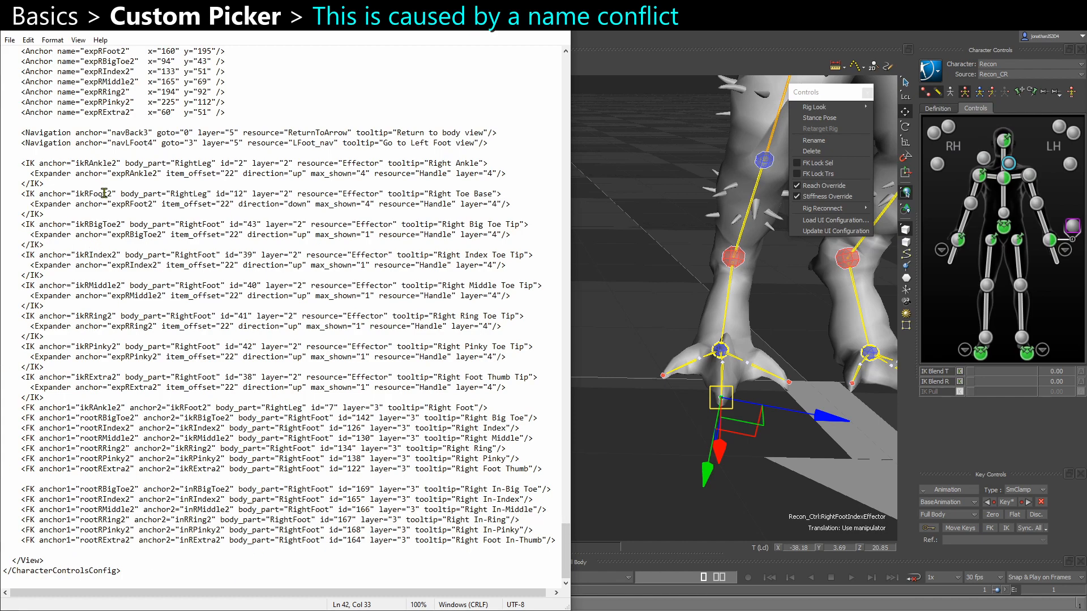
drag(567, 560, 572, 95)
scroll(91, 368, down, 3)
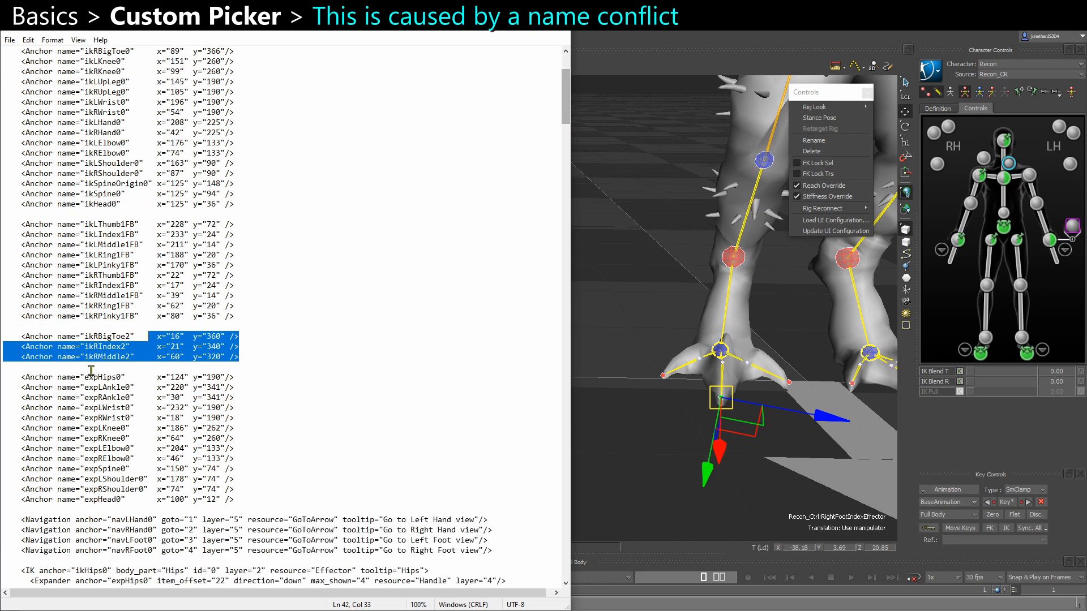
Rename the FullBody view's three right toe anchors as ikRBigToe, ikRIndex and ikRMiddle
click(116, 339)
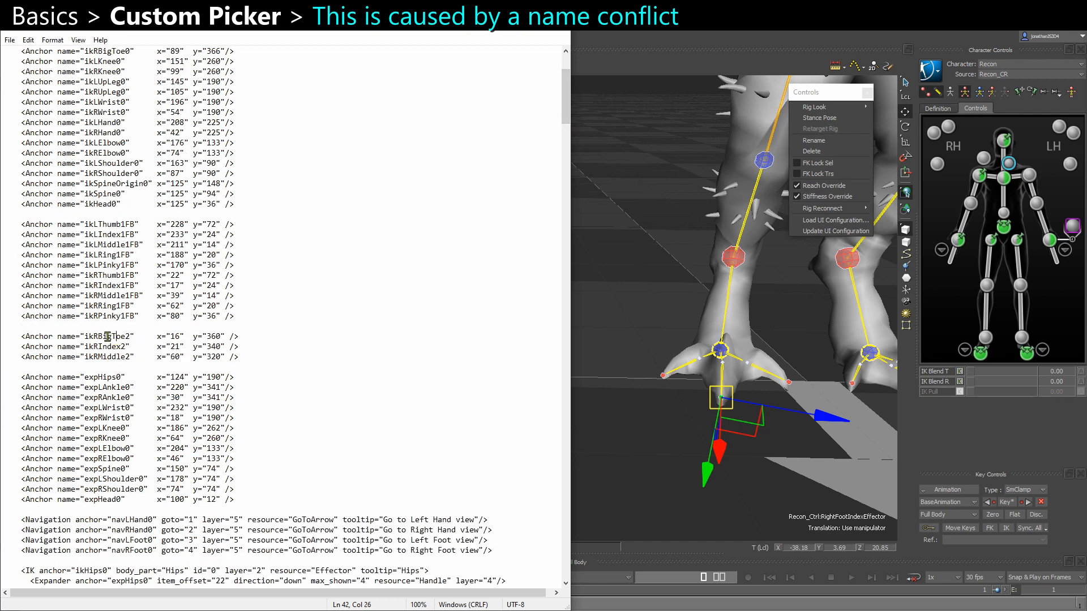
click(125, 338)
key(Delete)
key(Down)
key(Delete)
key(BackSpace)
text(")
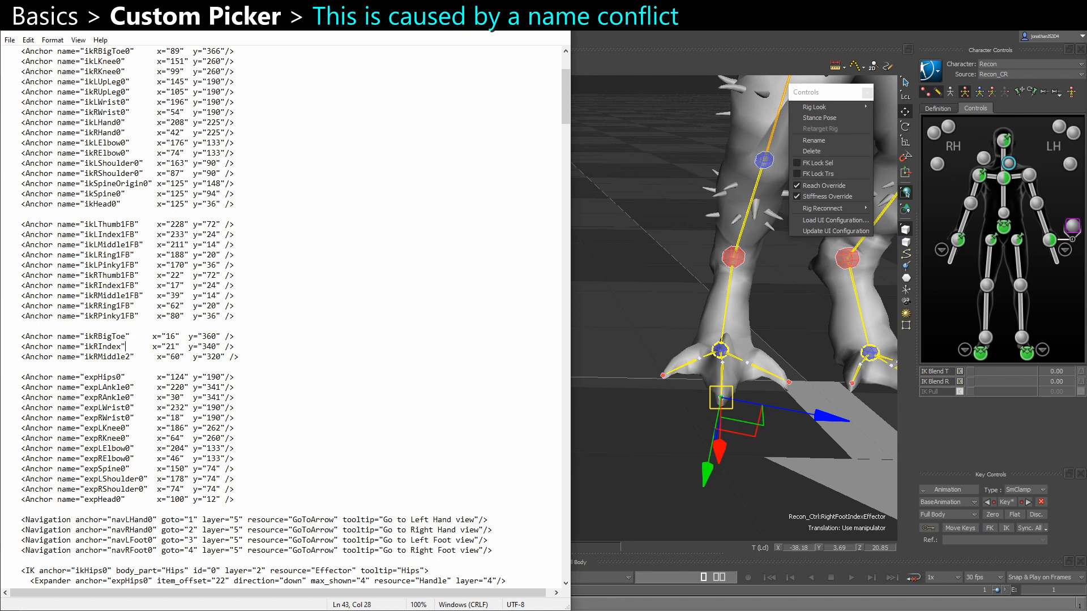
key(BackSpace)
Search the XML file for "ikRBigToe" in quotes to check that the anchor name is unique
drag(129, 338, 84, 338)
click(130, 295)
key(ctrl+f)
text("ikRBigToe")
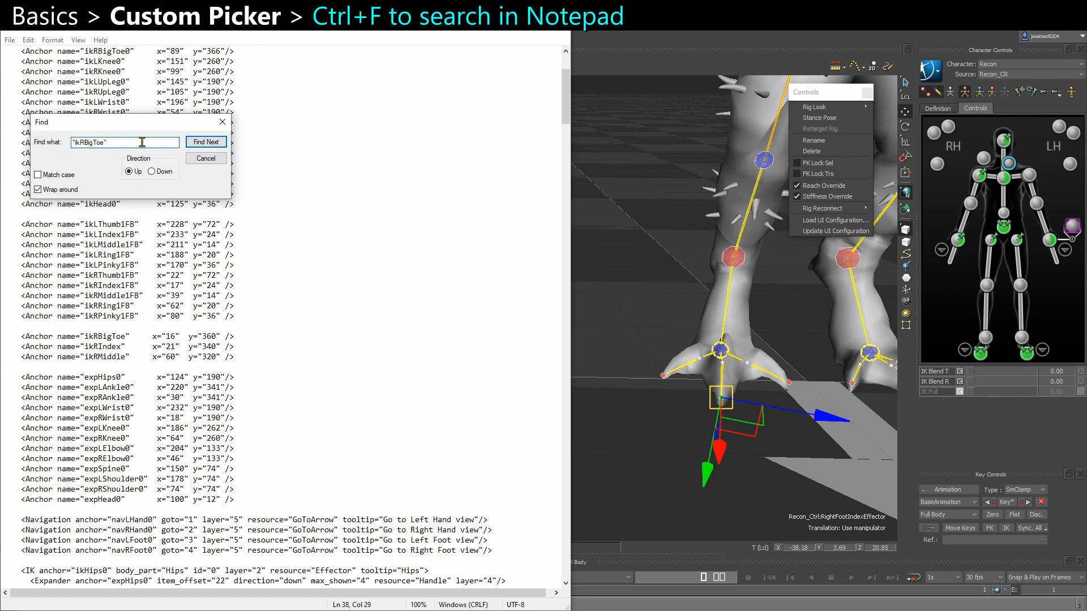
click(209, 142)
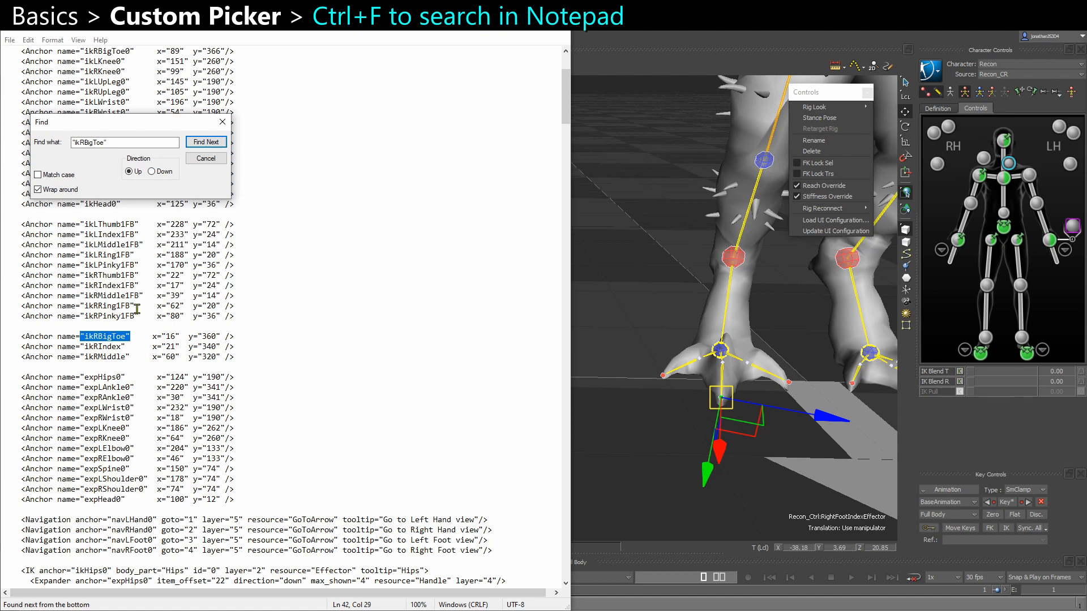
click(222, 123)
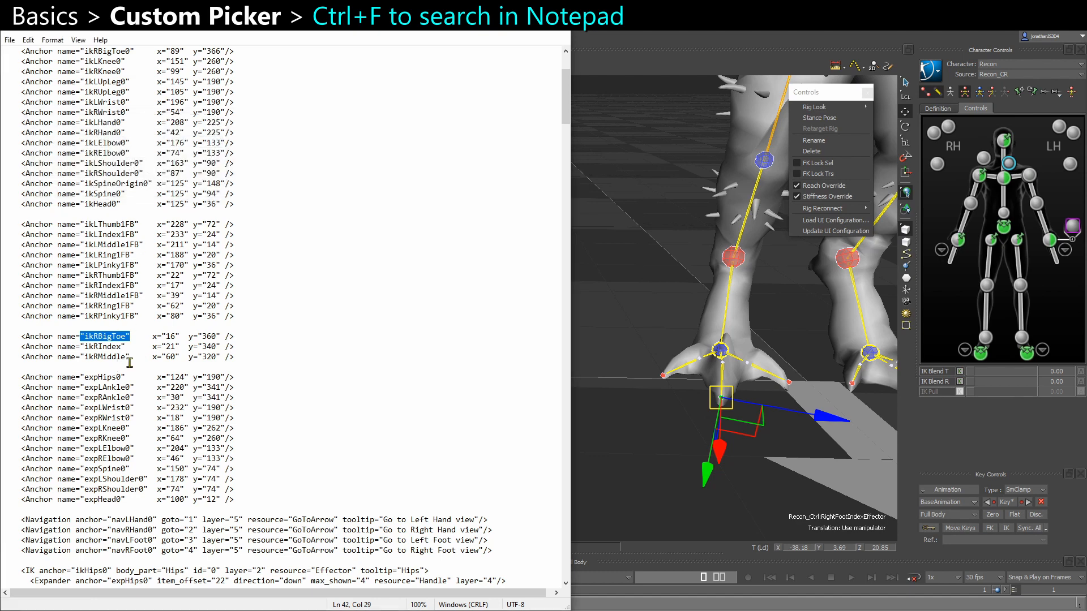
Change the copied FullBody IK entries' anchors to ikRBigToe, ikRIndex and ikRMiddle, and update the picker's UI configuration
scroll(129, 369, down, 4)
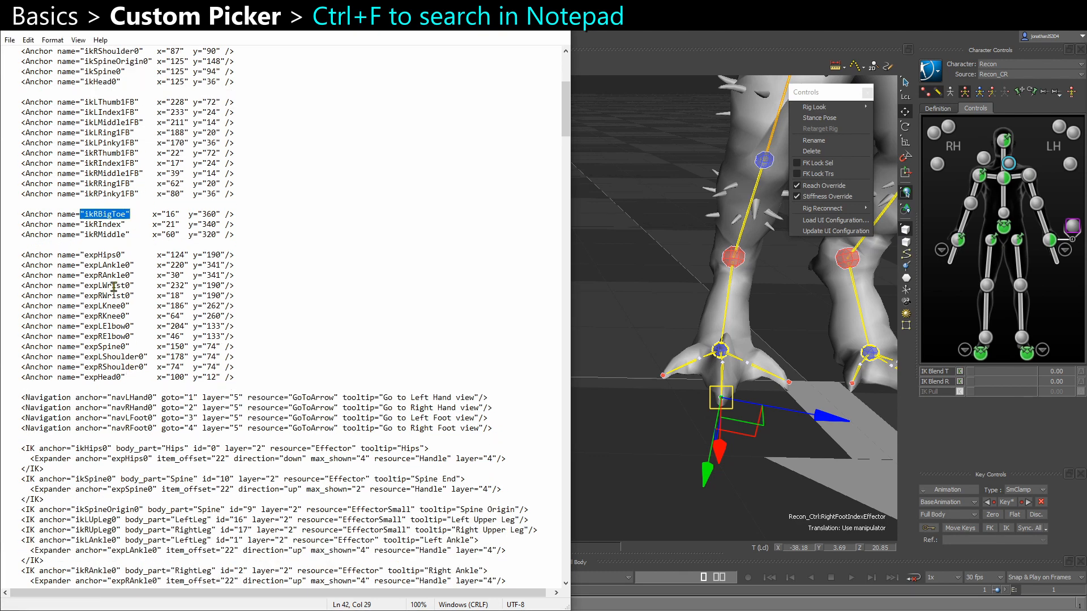
scroll(114, 287, down, 20)
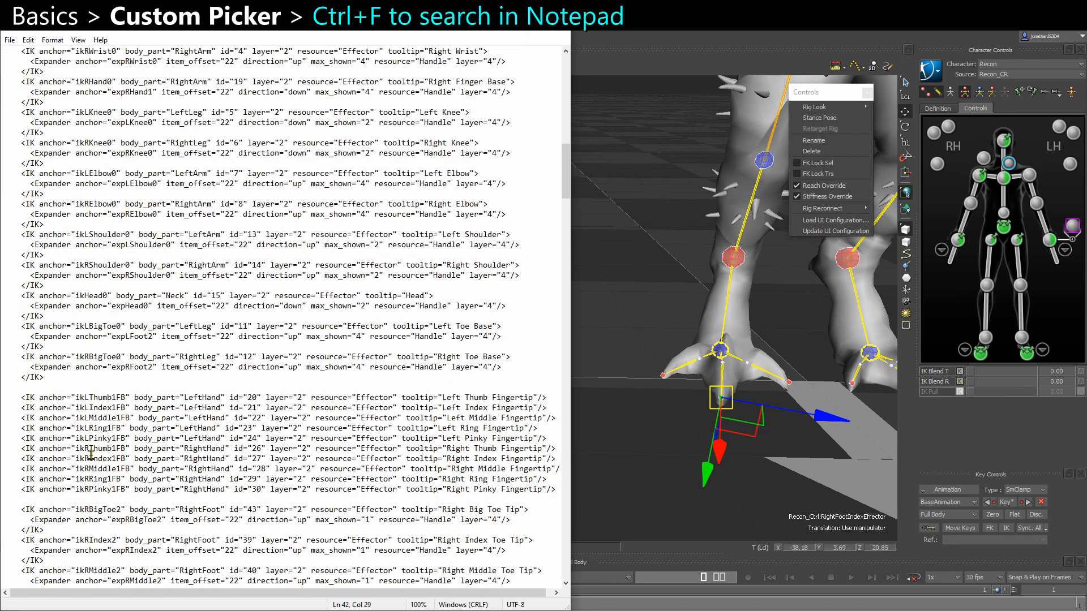
scroll(102, 386, down, 8)
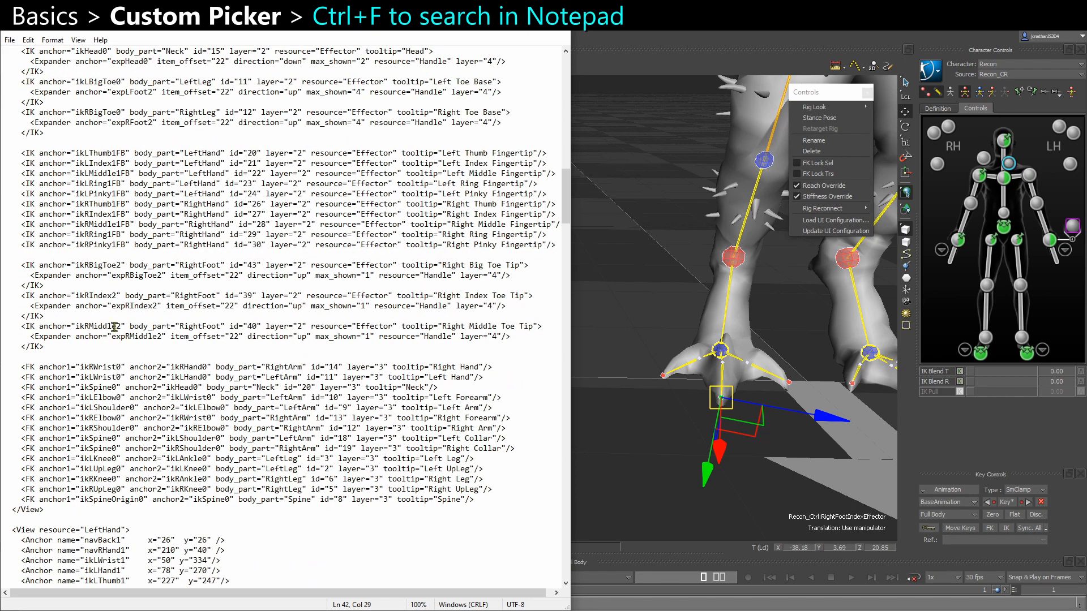
click(118, 264)
key(Delete)
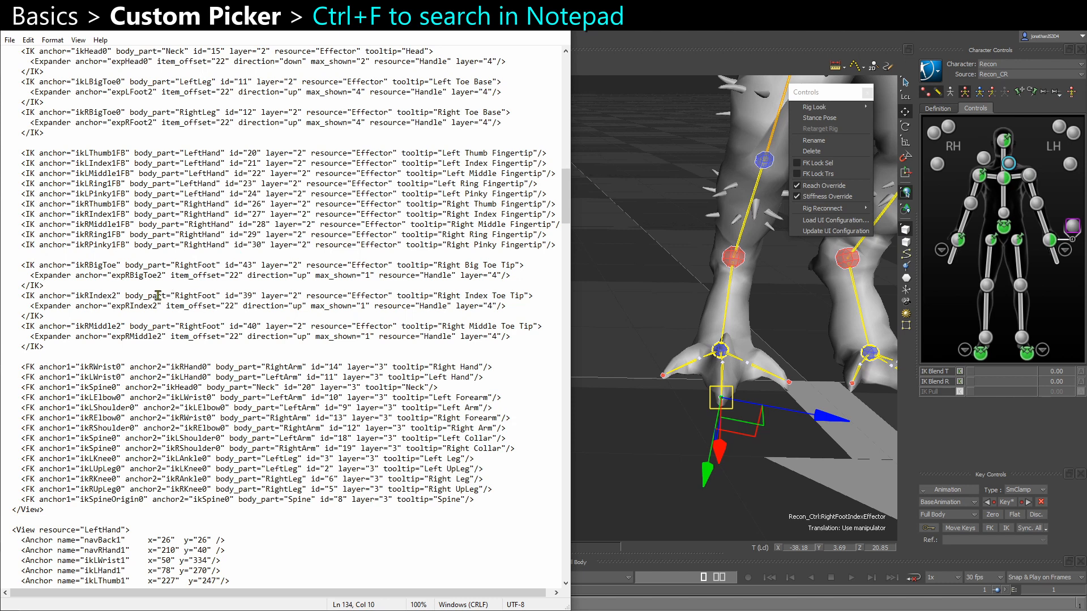
click(111, 299)
key(Delete)
click(116, 327)
key(Delete)
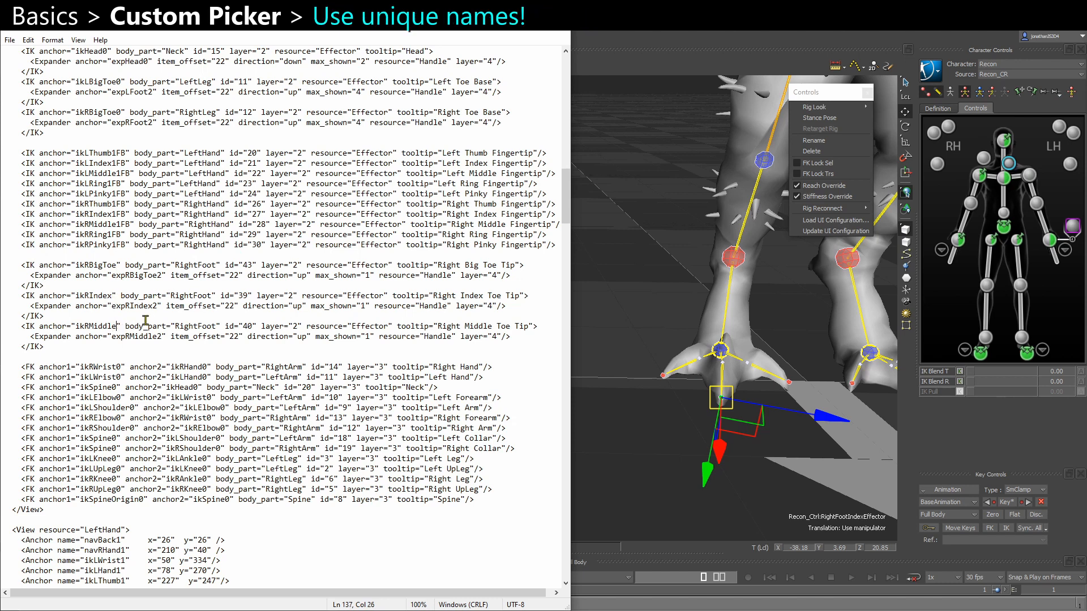
click(149, 318)
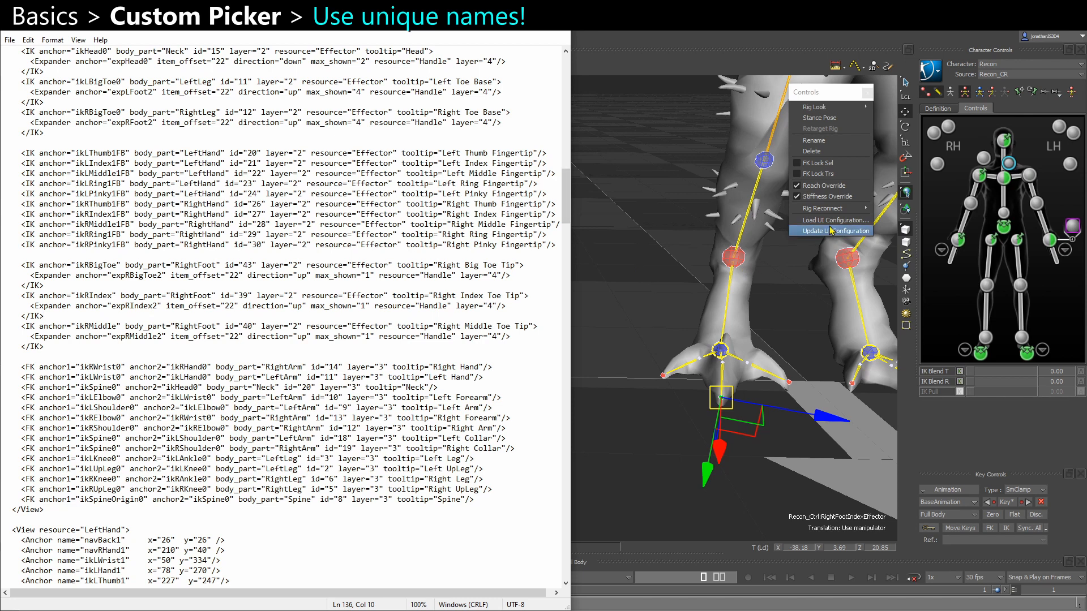
click(821, 231)
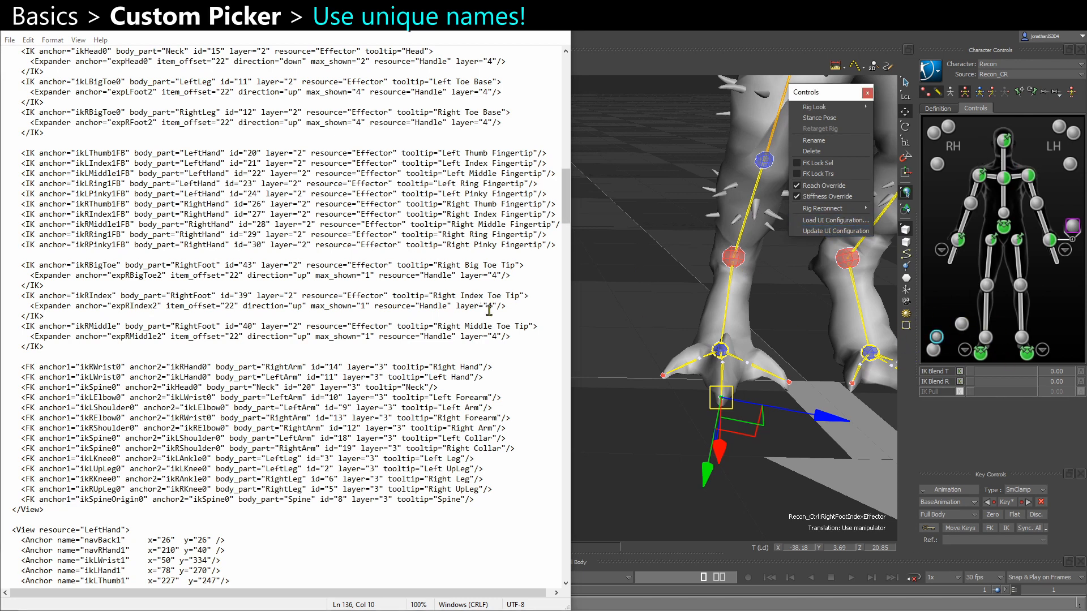
Set the ikRIndex anchor's y coordinate to 330 in the FullBody view and update the picker's UI configuration
drag(564, 222, 564, 129)
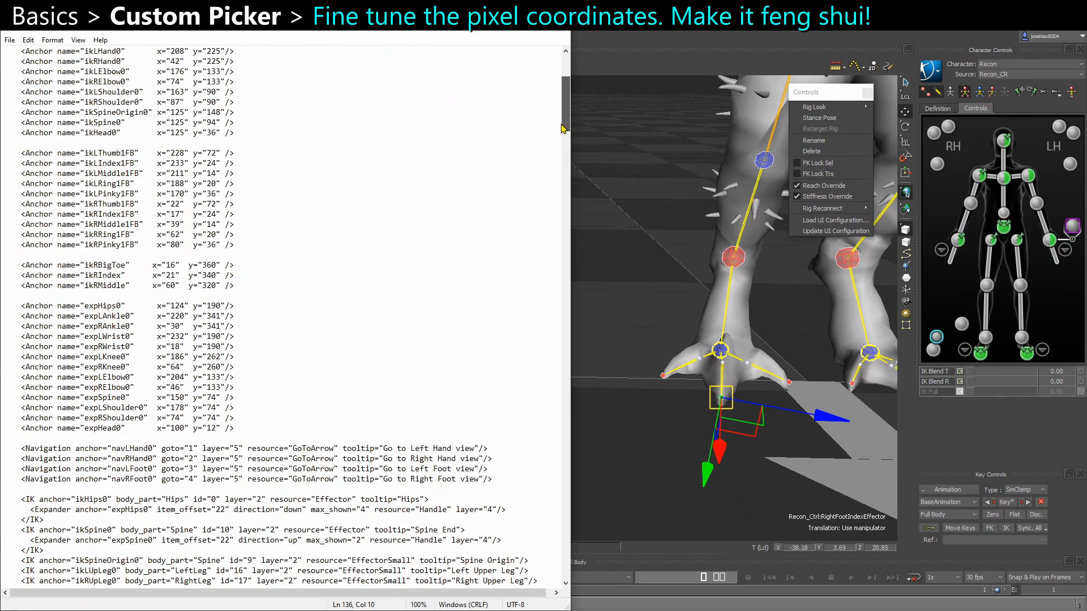
click(172, 275)
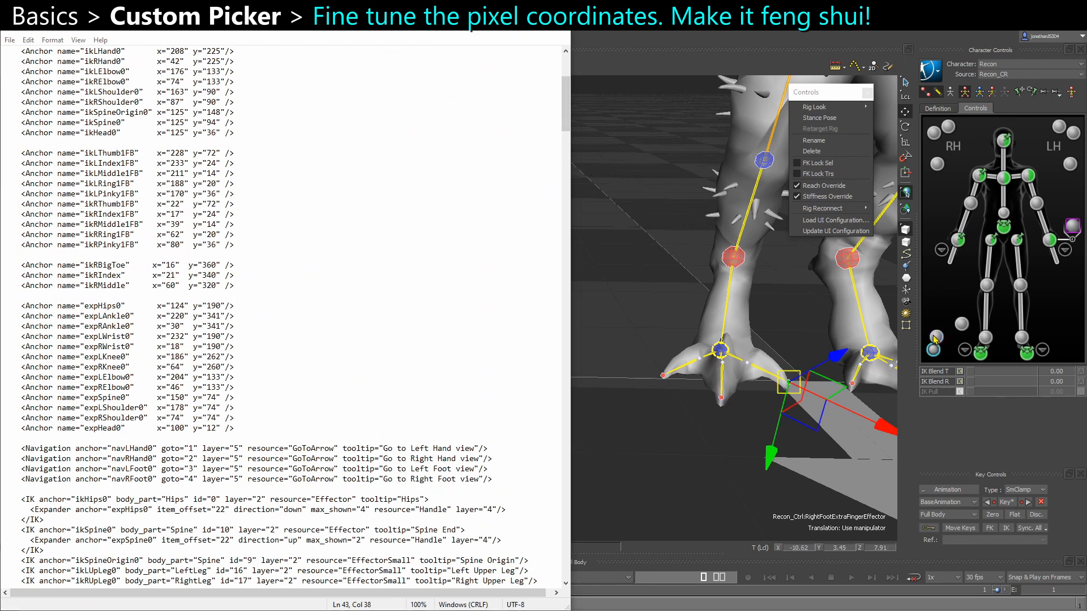
click(207, 276)
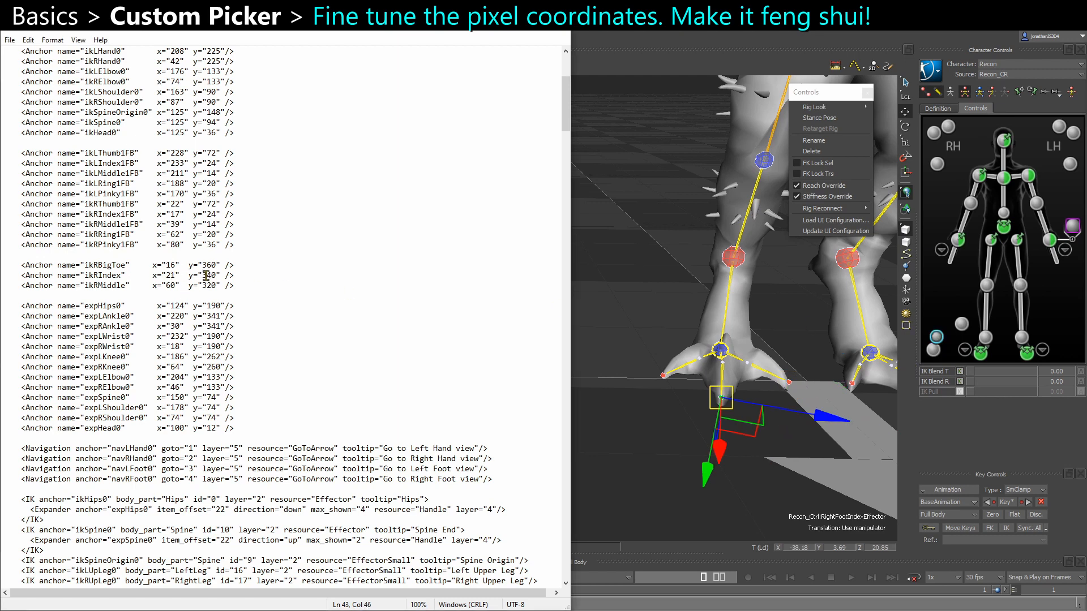
text(5)
key(Delete)
click(308, 336)
click(207, 276)
text(3)
click(832, 231)
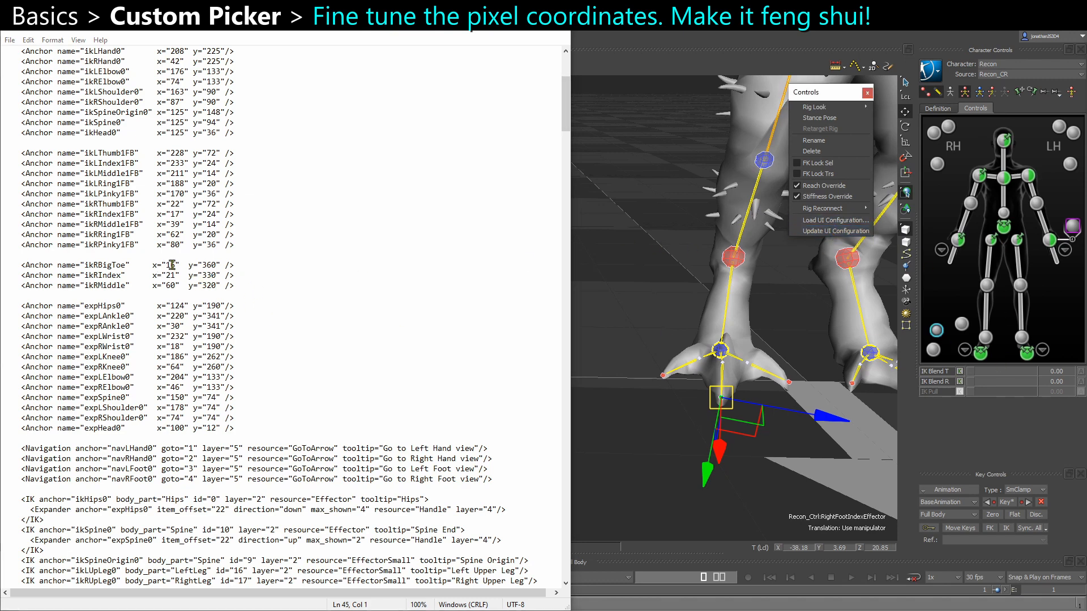
Set the ikRMiddle anchor's x coordinate to 45 in the FullBody view and update the picker's UI configuration
click(170, 287)
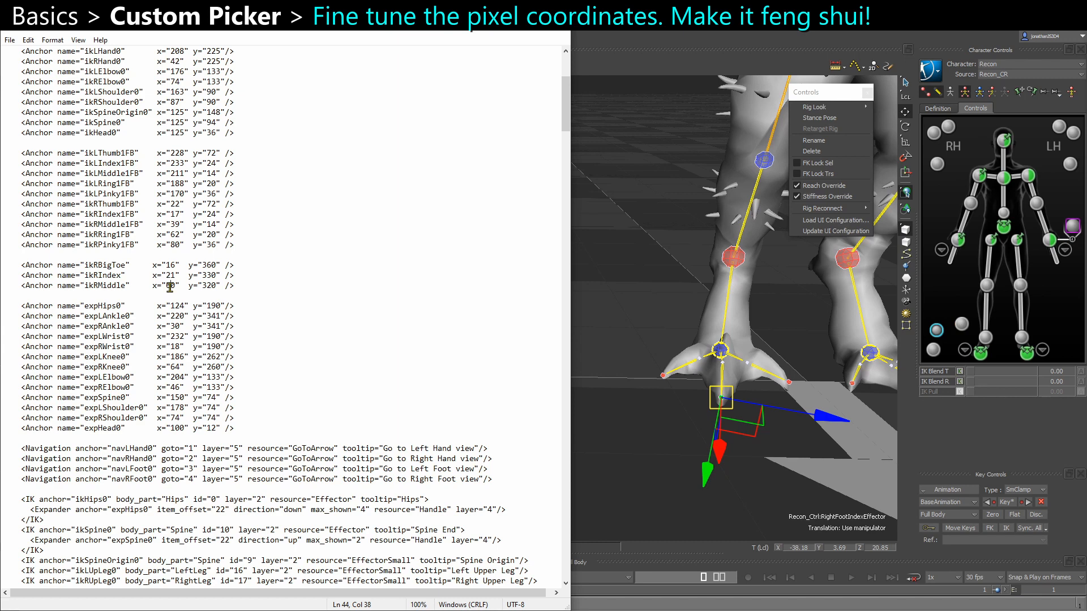
key(BackSpace)
key(Delete)
text(45)
key(Up)
key(Up)
key(Up)
click(850, 233)
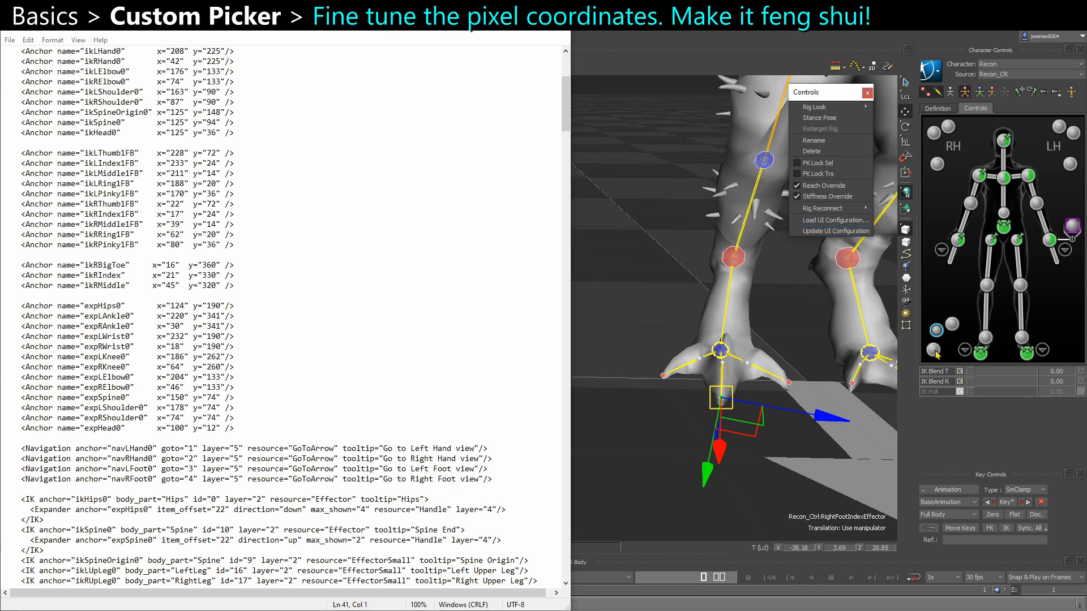
Test the right middle toe effector in the picker, and duplicate the three right toe anchor lines in the FullBody view
click(952, 324)
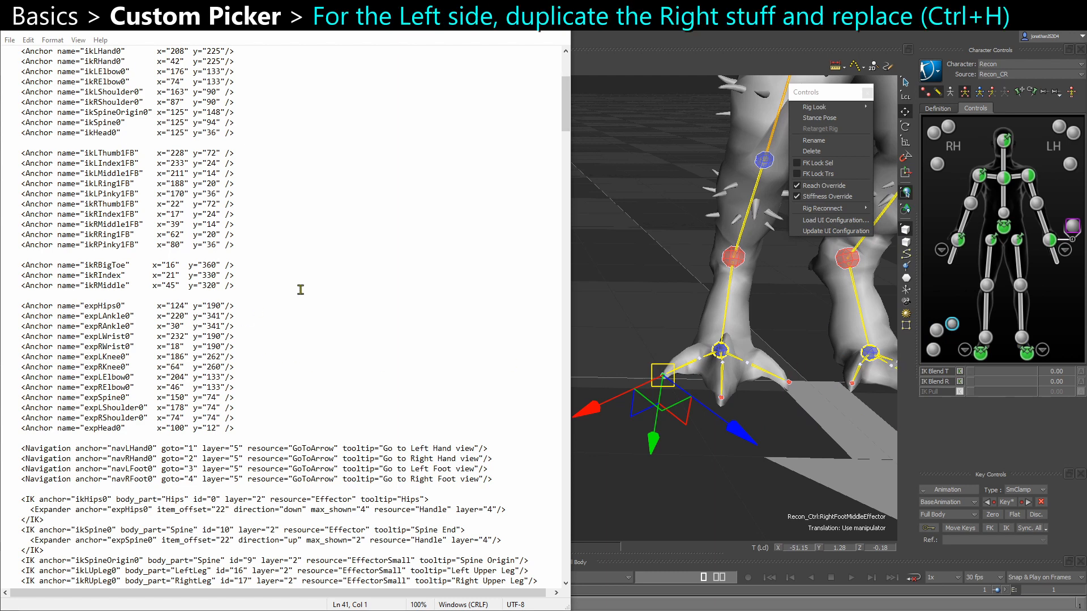
drag(283, 288, 2, 264)
key(ctrl+c)
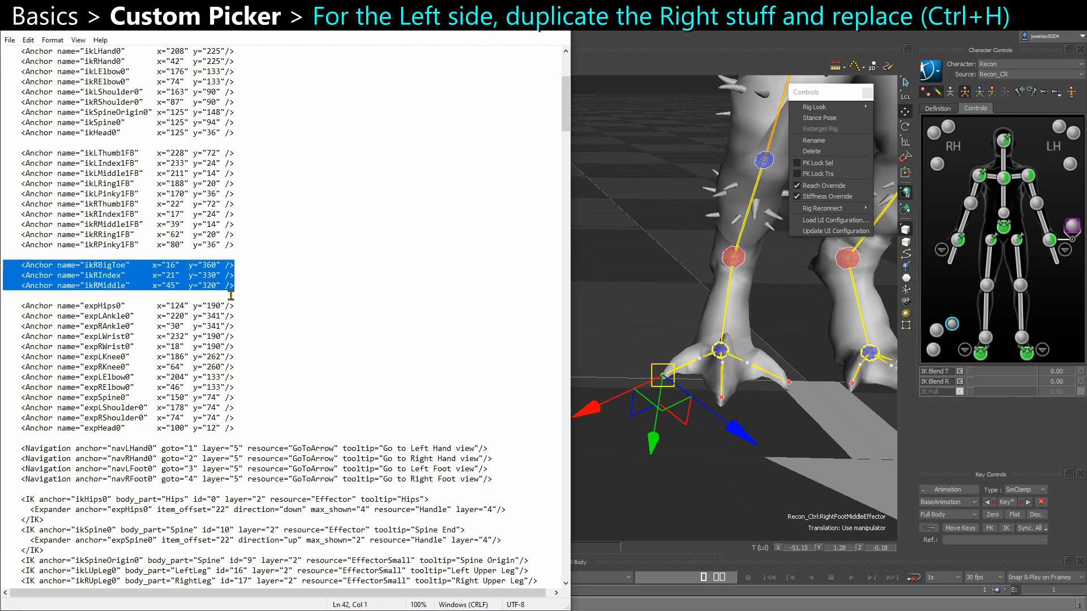
click(247, 291)
key(Return)
key(Return)
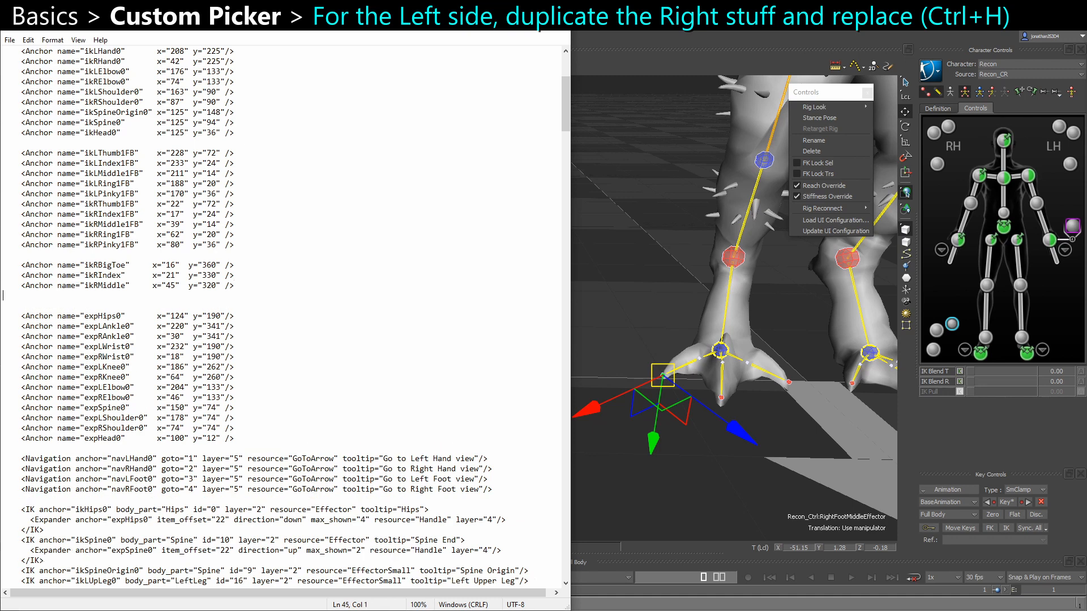
key(ctrl+v)
Rename the duplicated toe anchors as ikLBigToe, ikLIndex and ikLMiddle
click(99, 306)
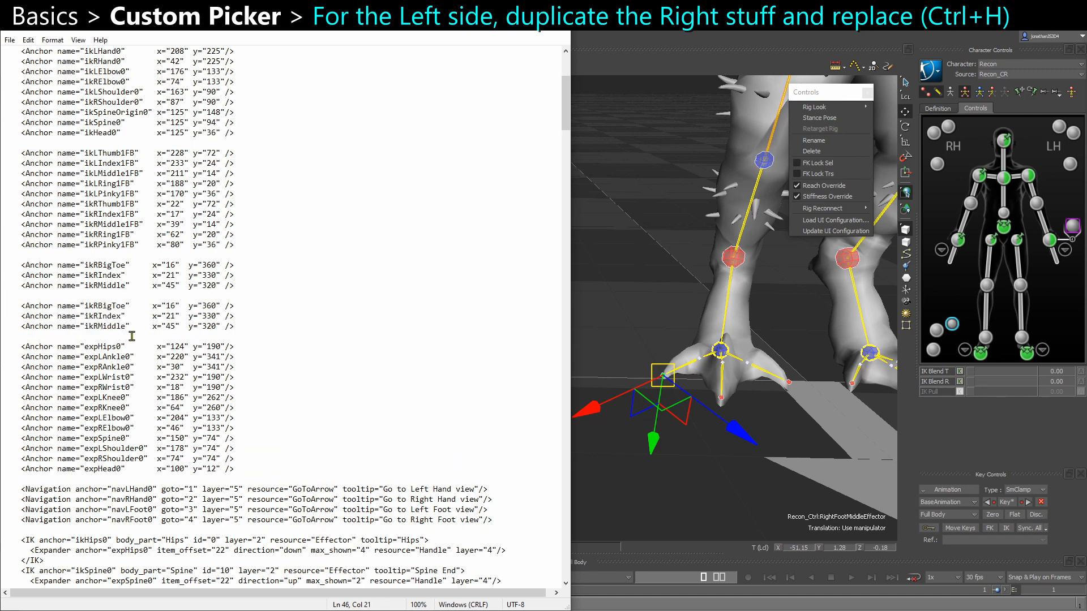
key(BackSpace)
text(L)
key(Down)
key(BackSpace)
text(L)
Duplicate the three right toe IK entries directly below the originals in the FullBody view
scroll(132, 337, down, 20)
scroll(136, 392, down, 5)
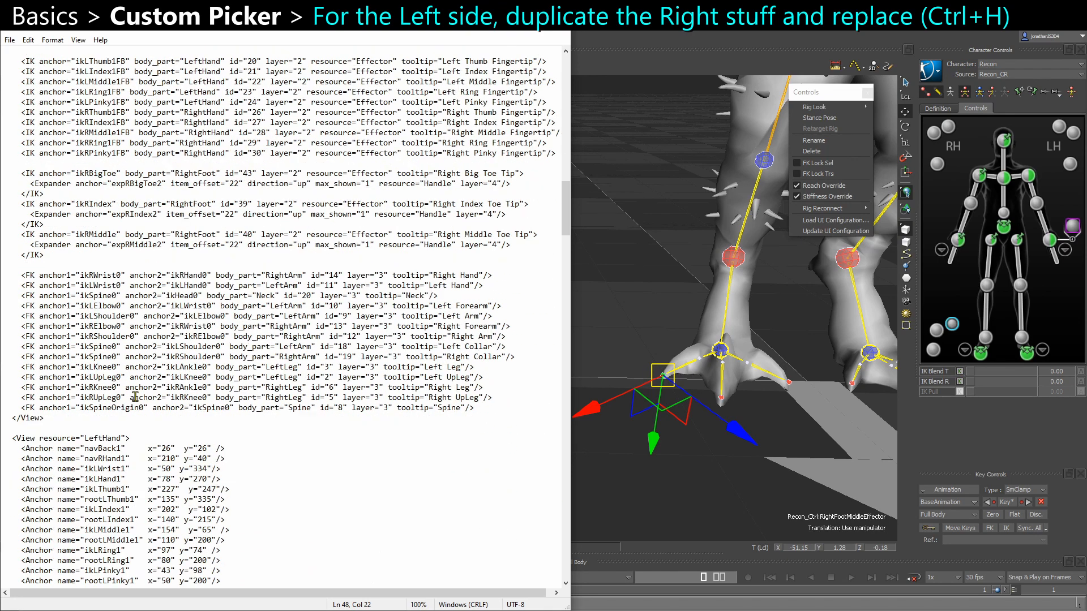
scroll(60, 249, up, 2)
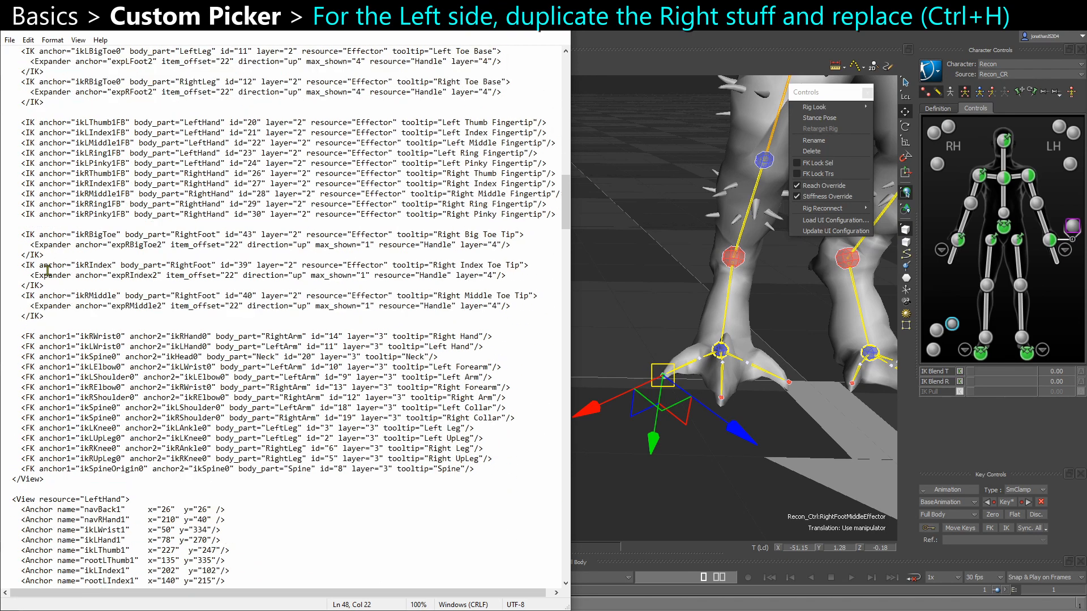
drag(57, 316, 2, 236)
key(ctrl+c)
click(57, 316)
key(Return)
key(ctrl+v)
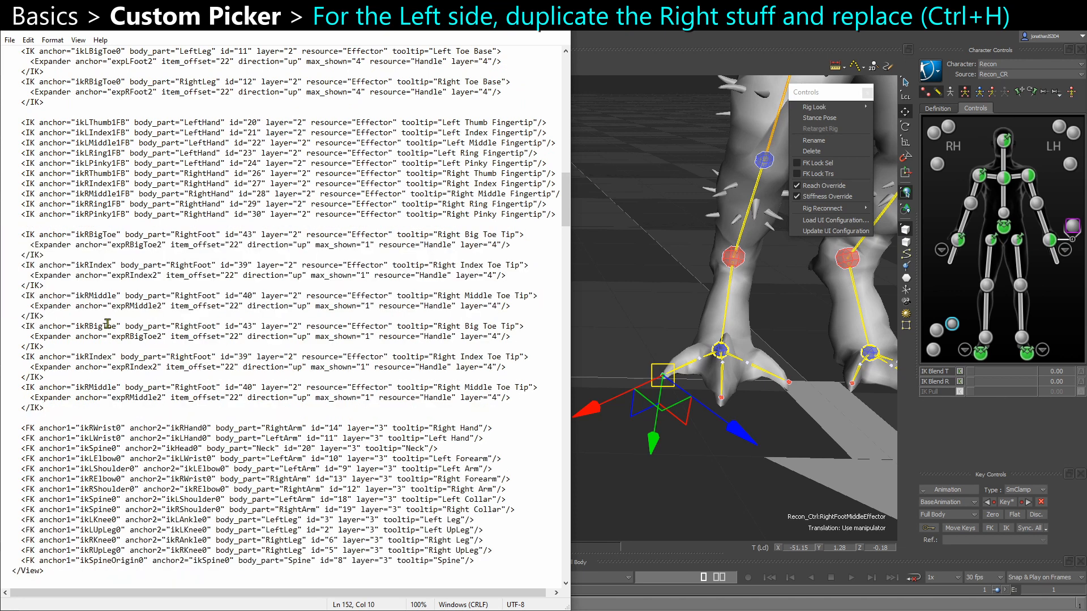
Change the duplicated IK entries' anchors to ikLBigToe, ikLIndex and ikLMiddle
click(88, 326)
key(BackSpace)
text(L)
key(Down)
Replace RightFoot with LeftFoot in only the three duplicated toe IK entries, skipping the original right entries
key(ctrl+h)
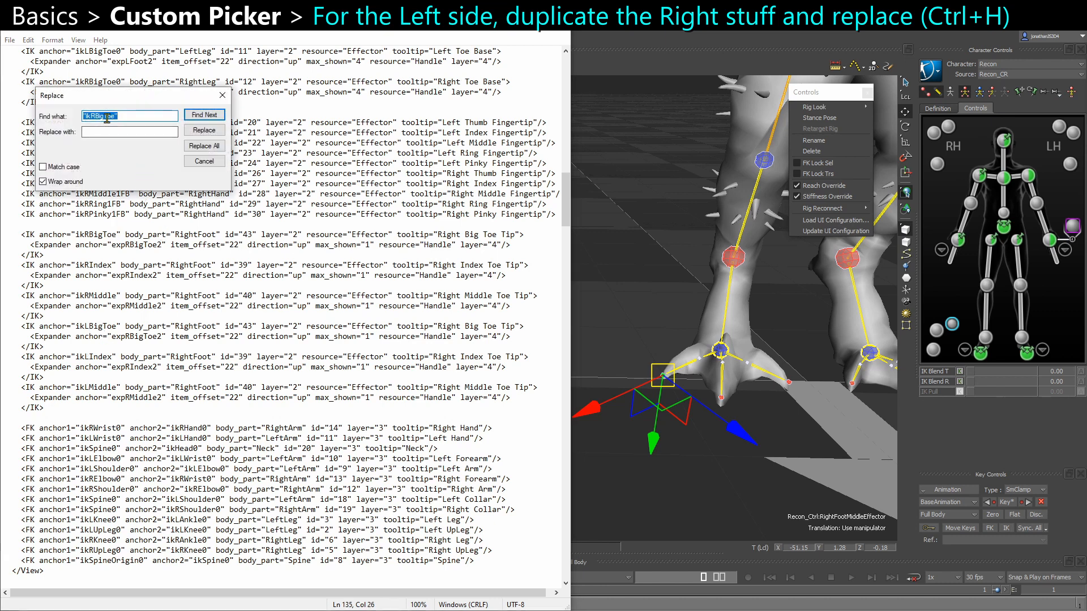
click(113, 115)
drag(120, 115, 41, 126)
text(RightFoot)
key(Tab)
click(205, 116)
click(204, 116)
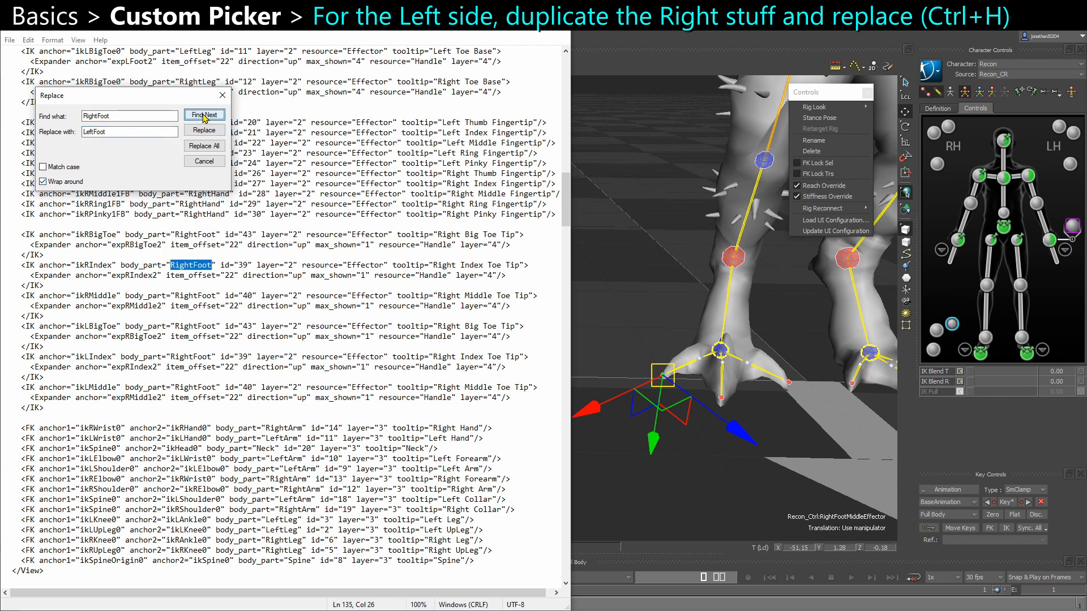
click(204, 116)
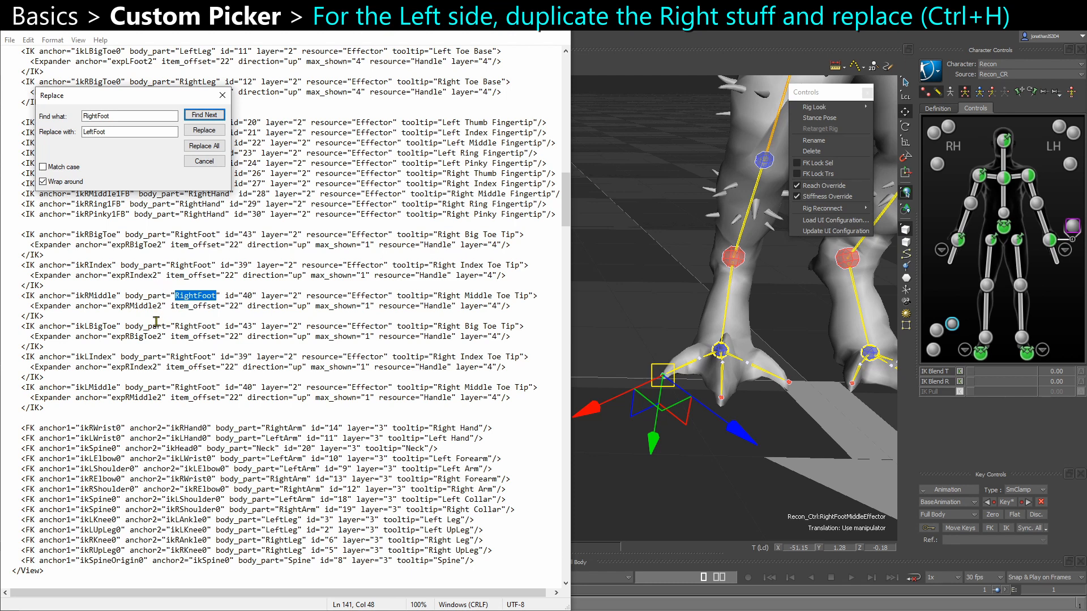
click(203, 117)
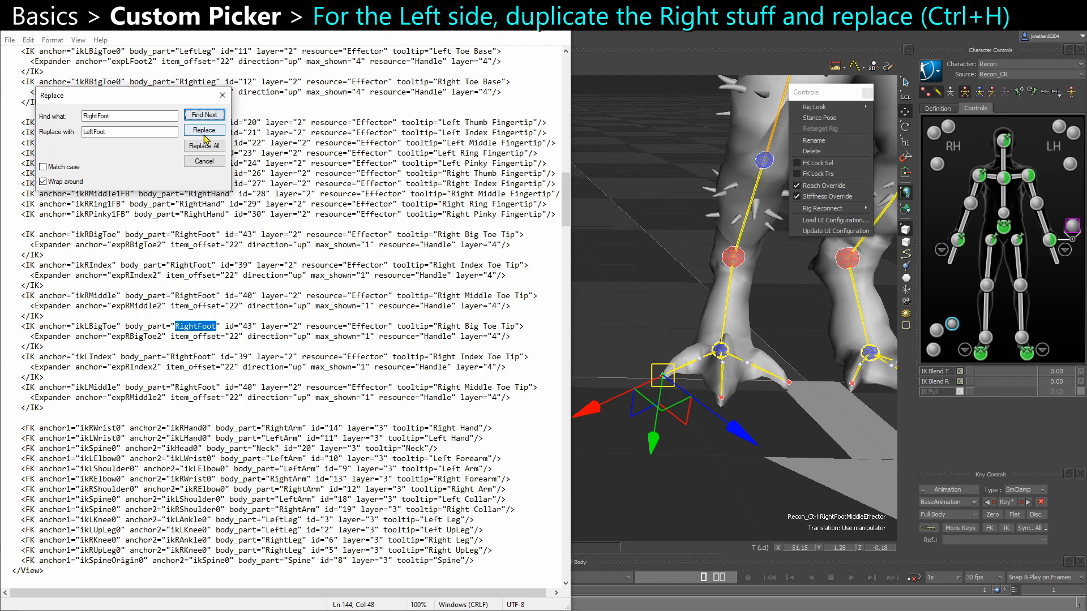
click(205, 133)
click(205, 134)
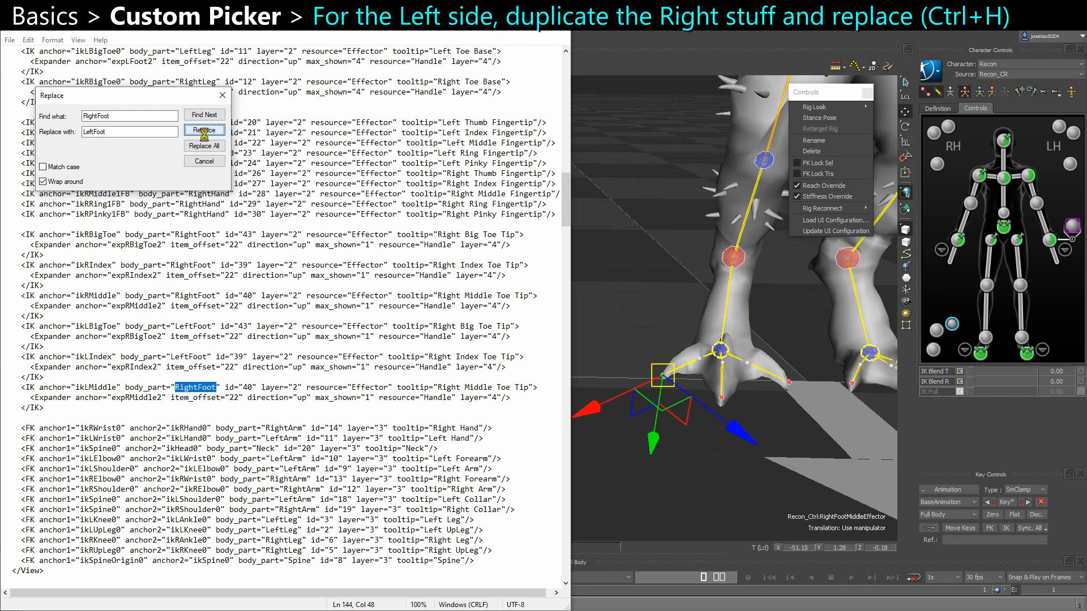
click(205, 133)
Replace Right with Left in the tooltips of the three left toe IK entries
drag(566, 473, 566, 191)
click(443, 316)
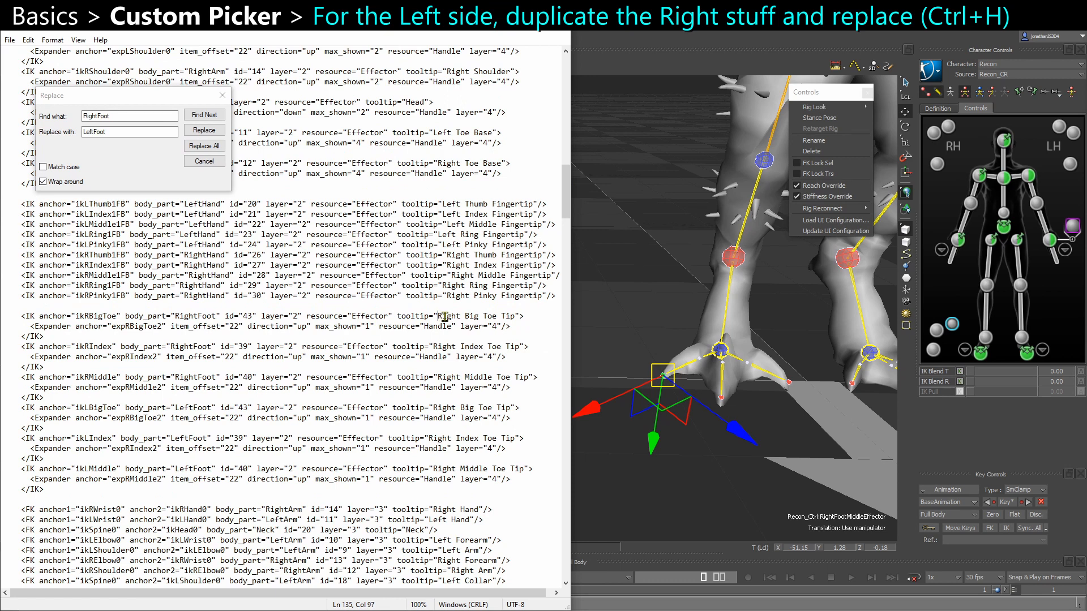
key(ctrl+h)
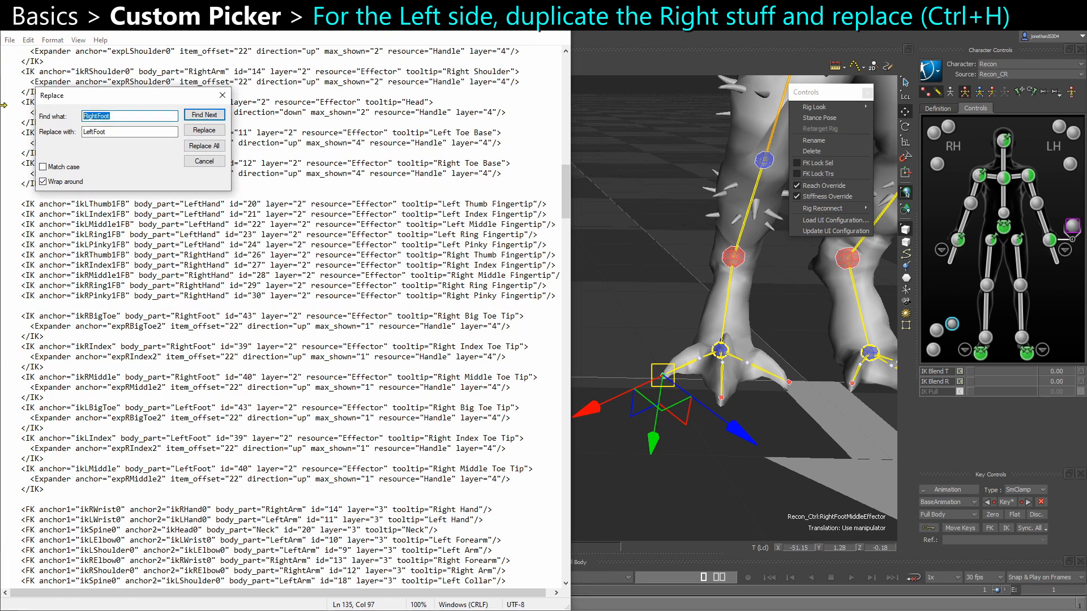
text(Right)
key(Tab)
text(Left)
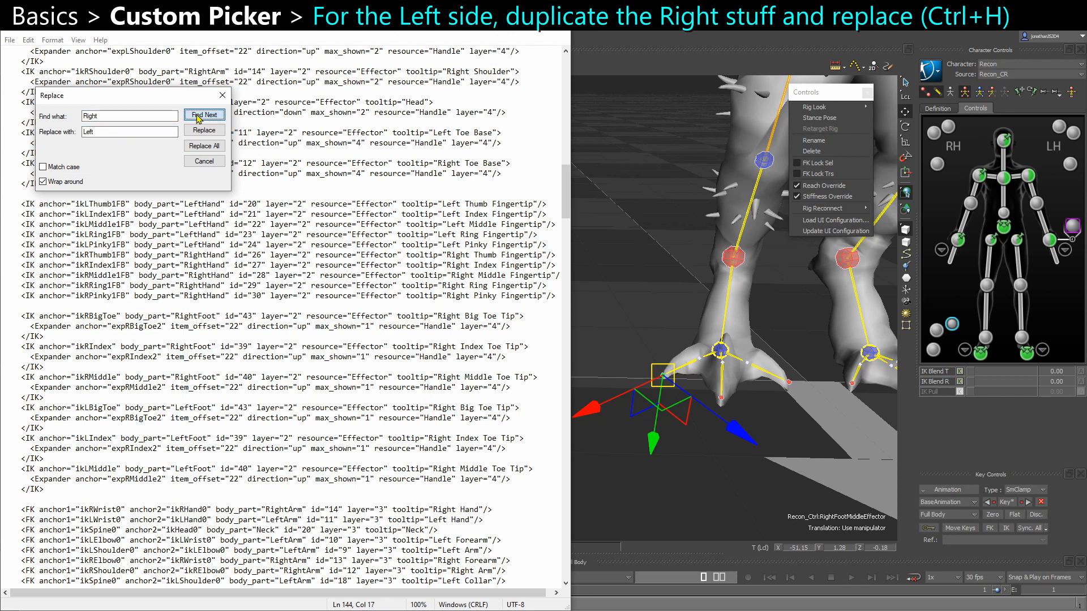
click(205, 114)
click(204, 130)
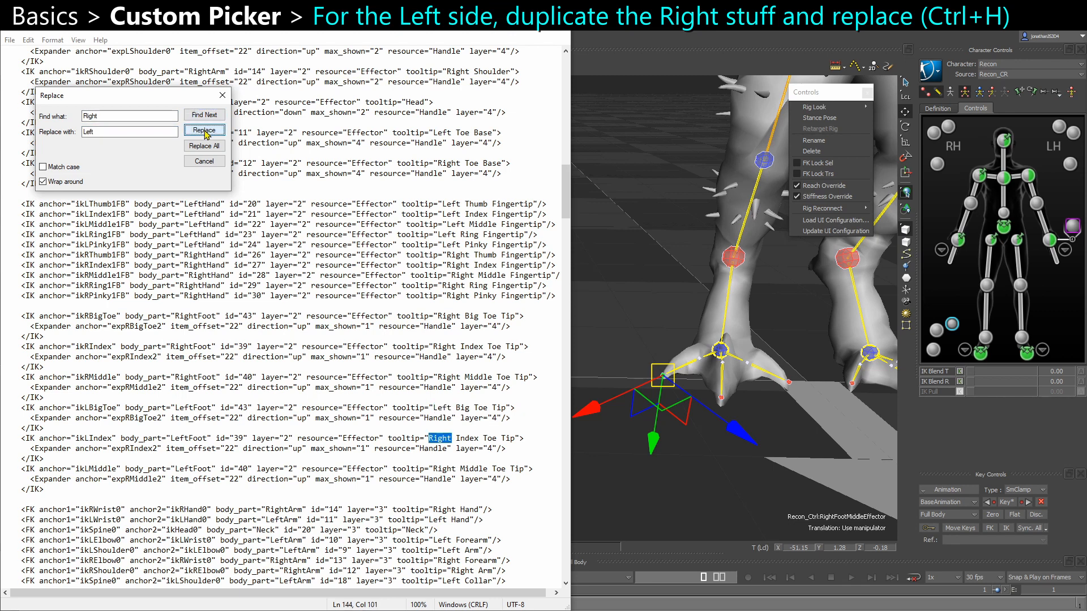
click(205, 130)
click(205, 131)
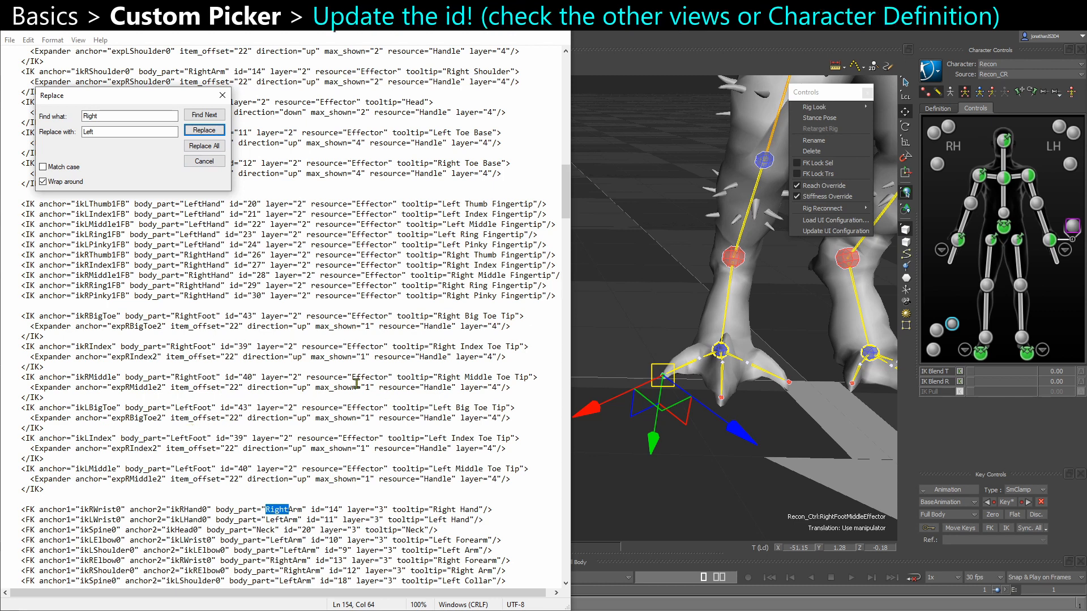
Look up the ids of the left big, index and middle toe tips in the left foot view's IK entries
click(239, 407)
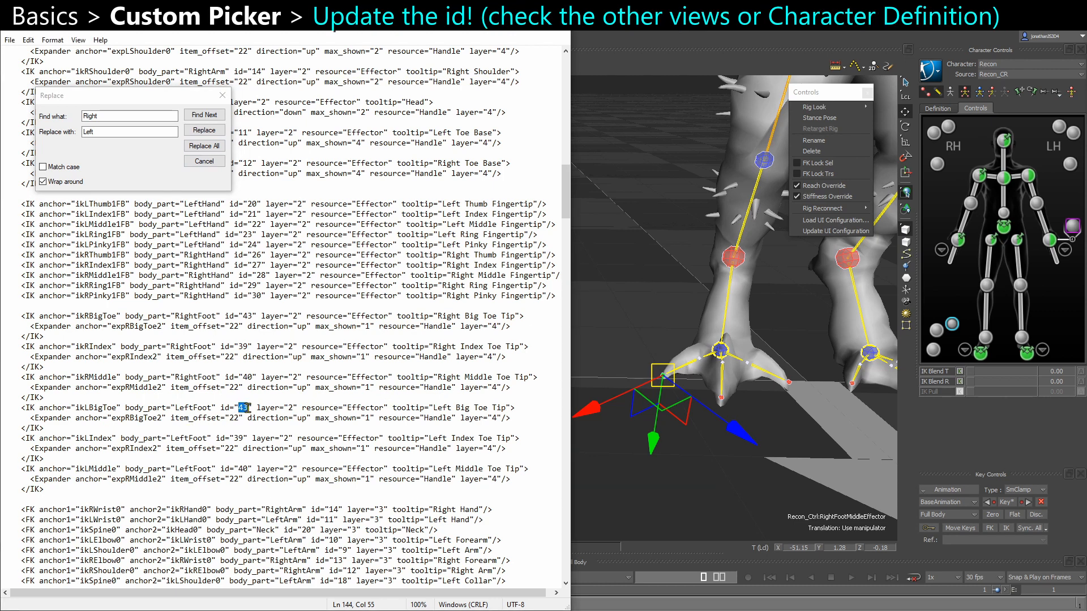
double_click(249, 316)
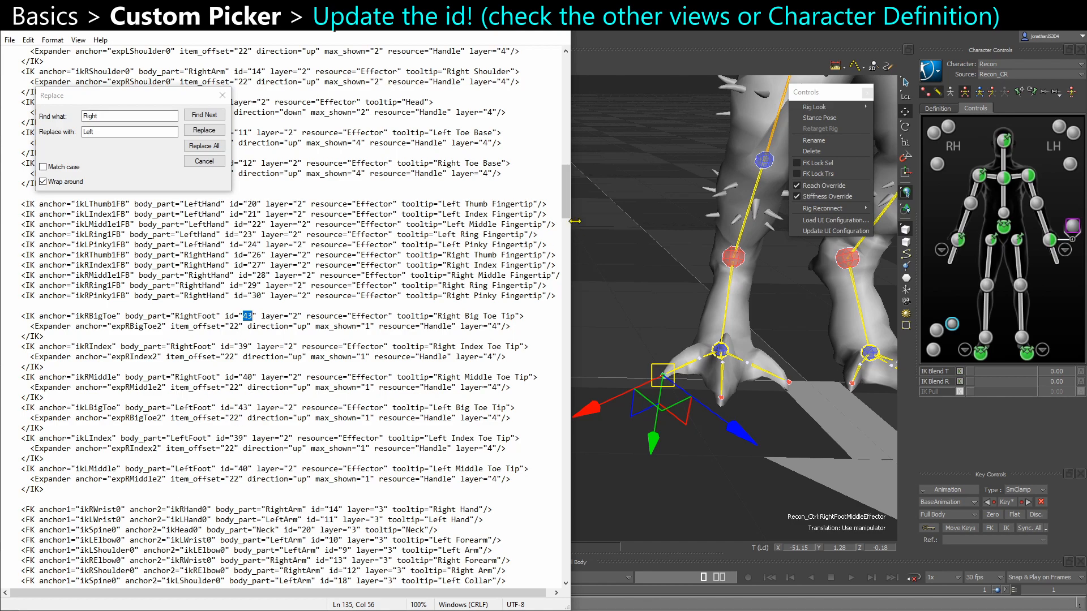
drag(564, 215, 565, 467)
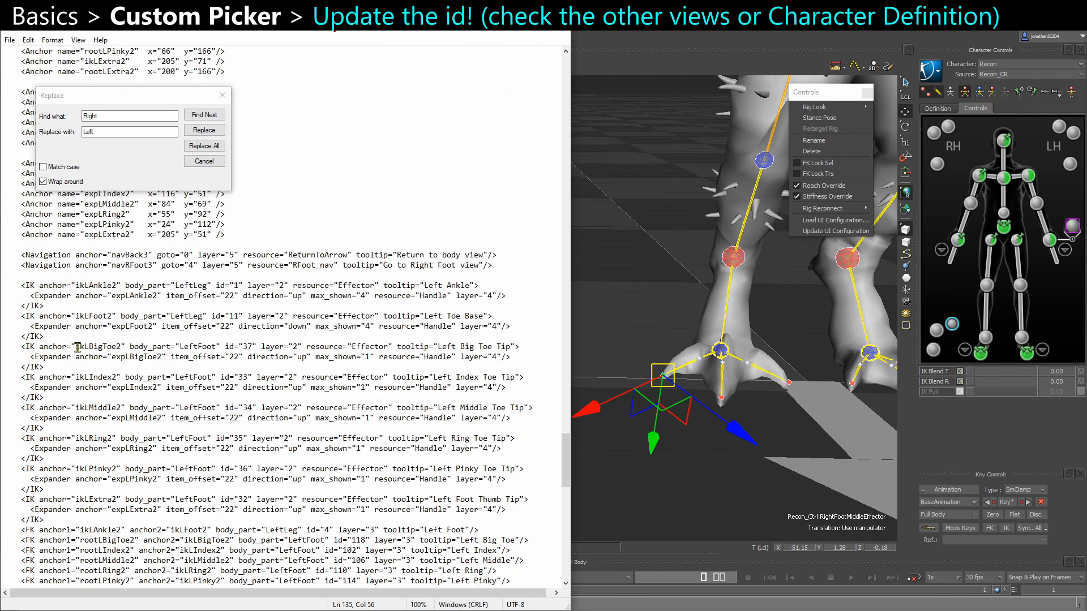
drag(246, 347, 247, 408)
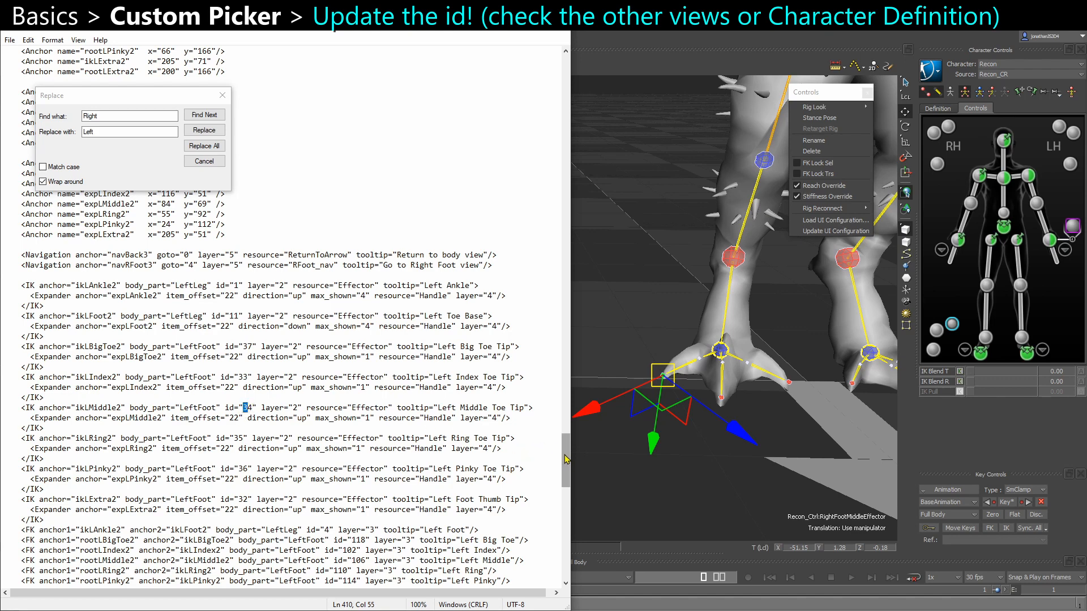
drag(566, 458, 565, 188)
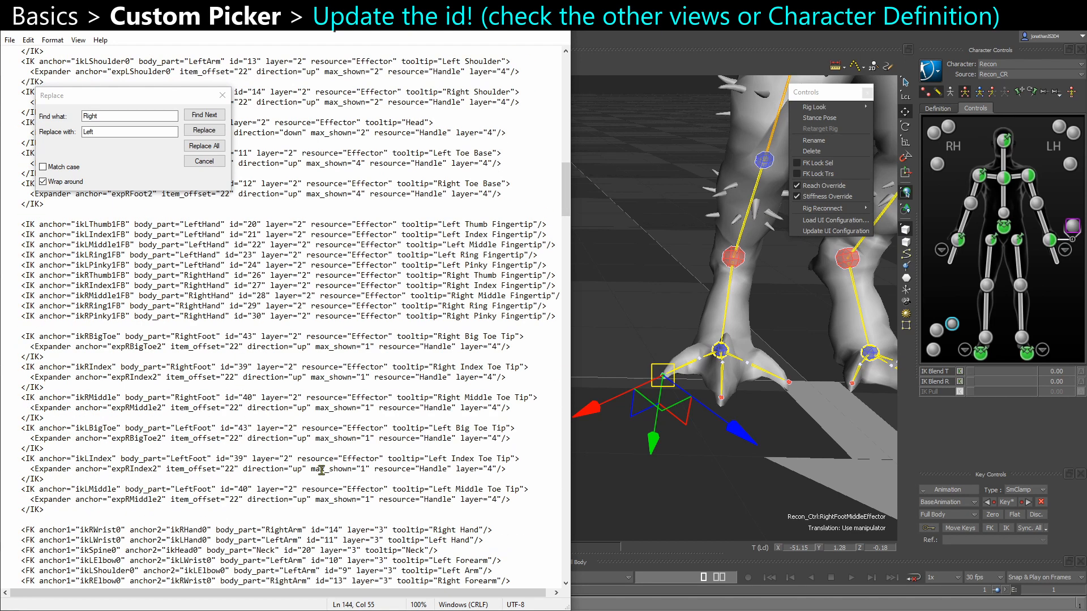
Set the ids of the FullBody entries ikLBigToe, ikLIndex and ikLMiddle to 37, 33 and 34
text(3)
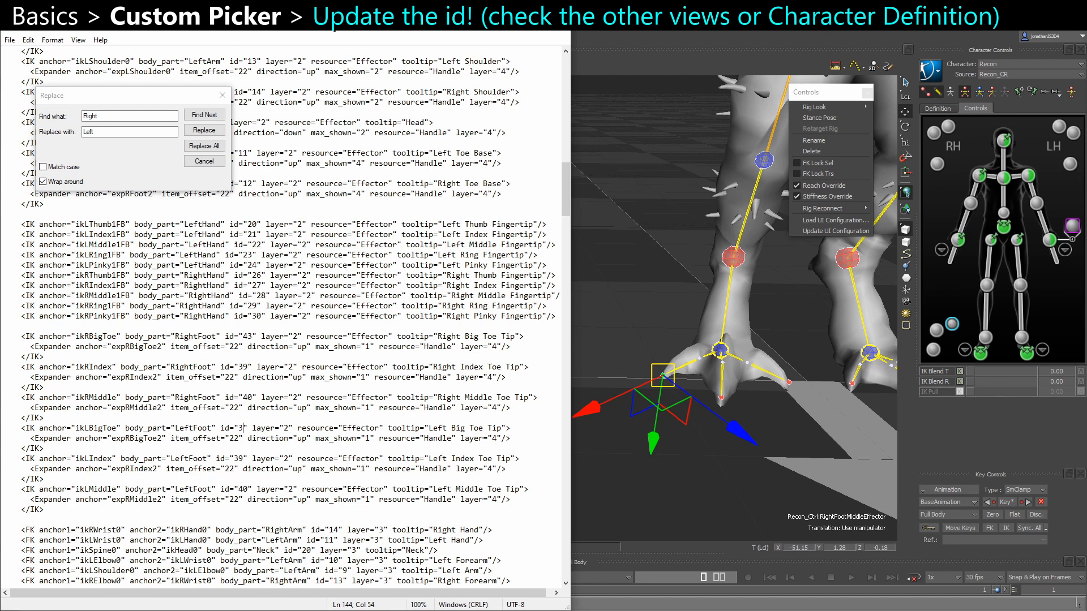
text(7)
key(Down)
key(Down)
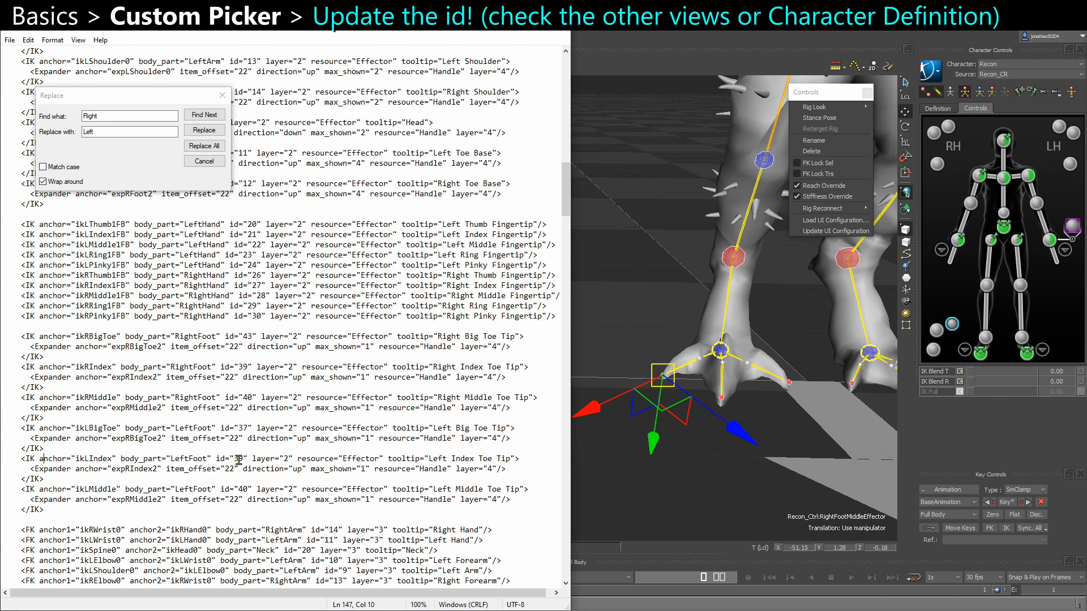
key(Delete)
text(3)
click(250, 489)
key(BackSpace)
key(BackSpace)
text(34)
Examine the right toe anchors' x values and the FullBody.png image's width in Paint to work out mirrored positions
drag(565, 190, 565, 111)
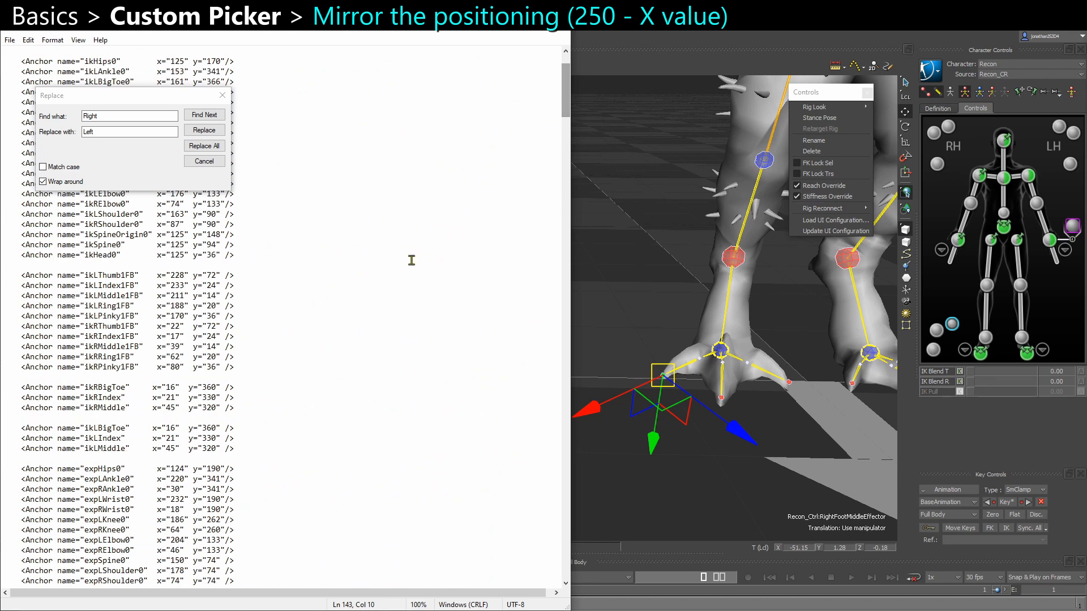
scroll(270, 376, down, 1)
scroll(221, 434, down, 1)
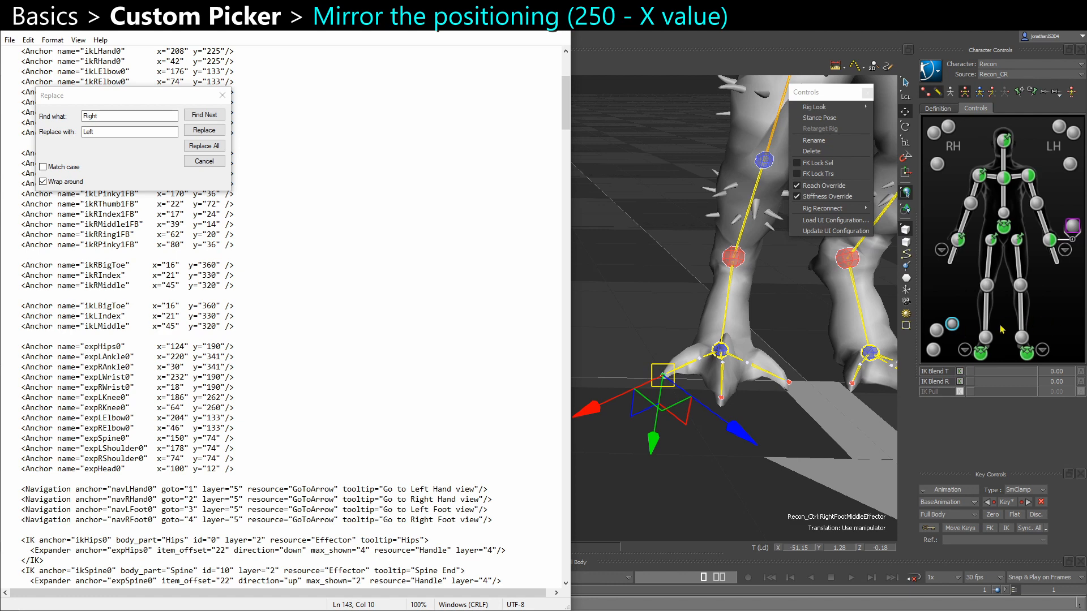
click(206, 264)
text(-)
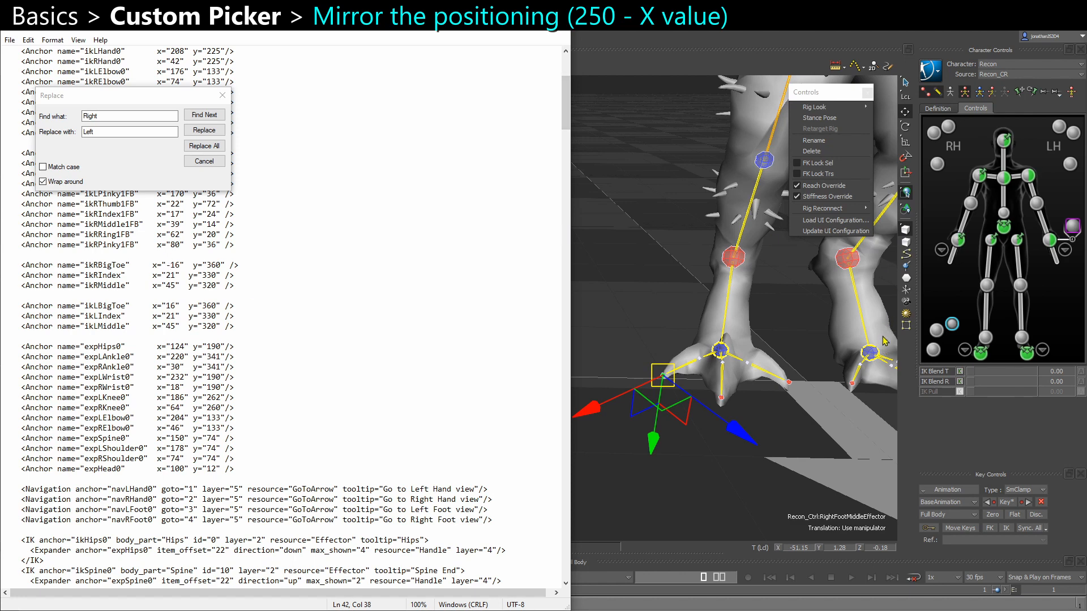
key(BackSpace)
drag(176, 267, 167, 265)
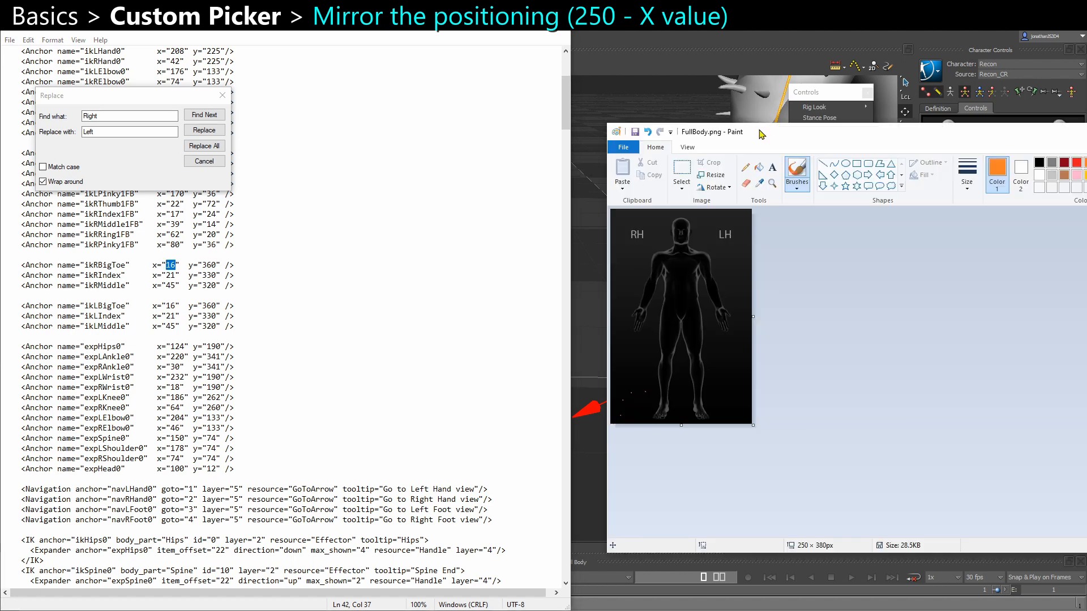
drag(759, 130, 760, 129)
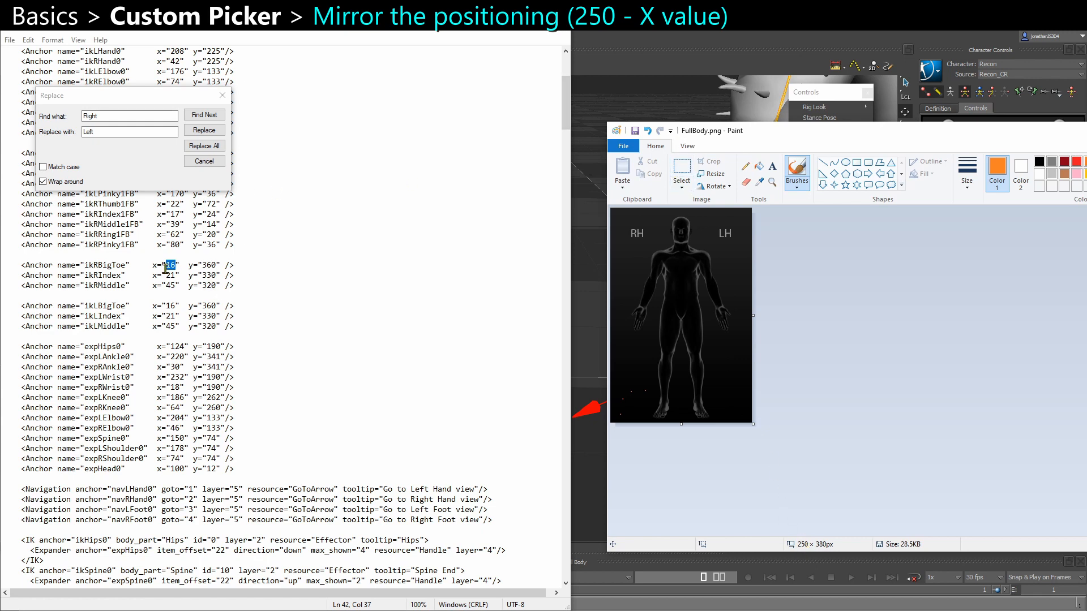
Set the x coordinates of the anchors ikLBigToe, ikLIndex and ikLMiddle to 234, 229 and 205
click(169, 266)
click(165, 307)
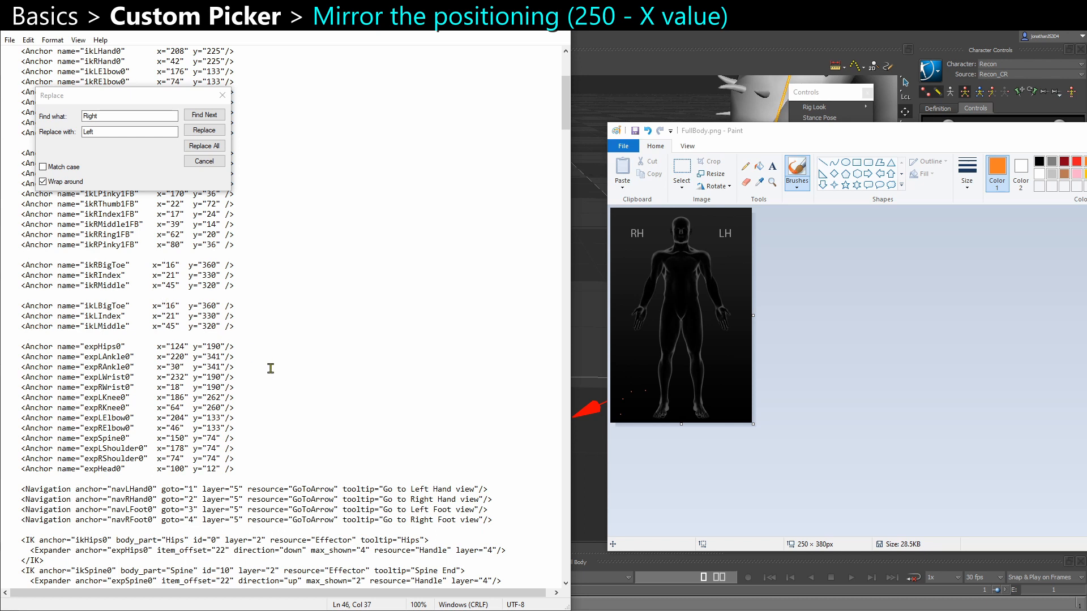
key(Delete)
key(Delete)
text(234)
key(Down)
key(BackSpace)
key(BackSpace)
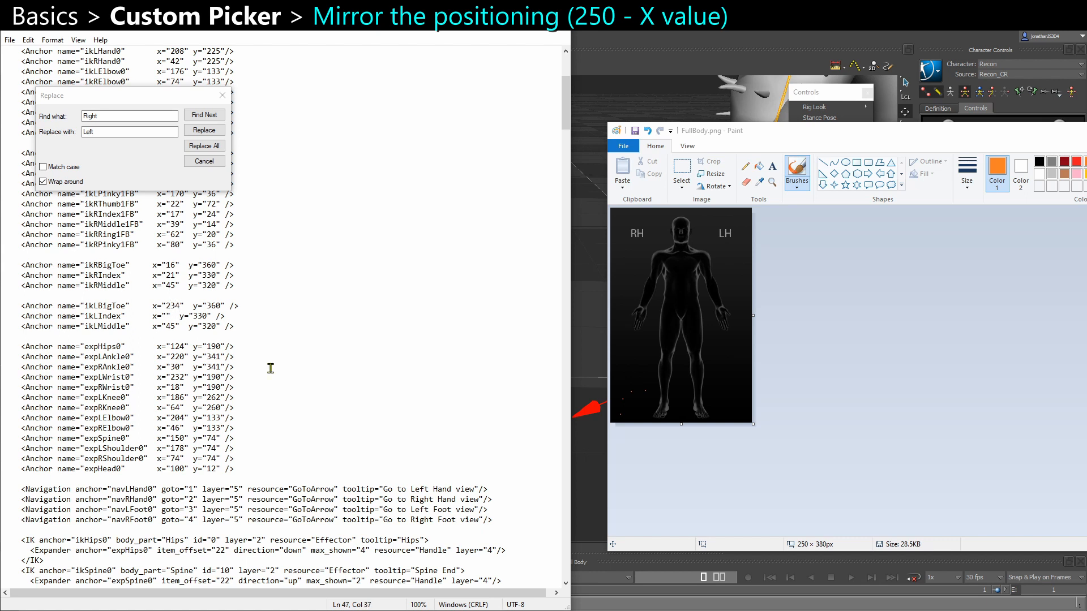
text(11)
key(BackSpace)
key(BackSpace)
text(229)
key(BackSpace)
key(BackSpace)
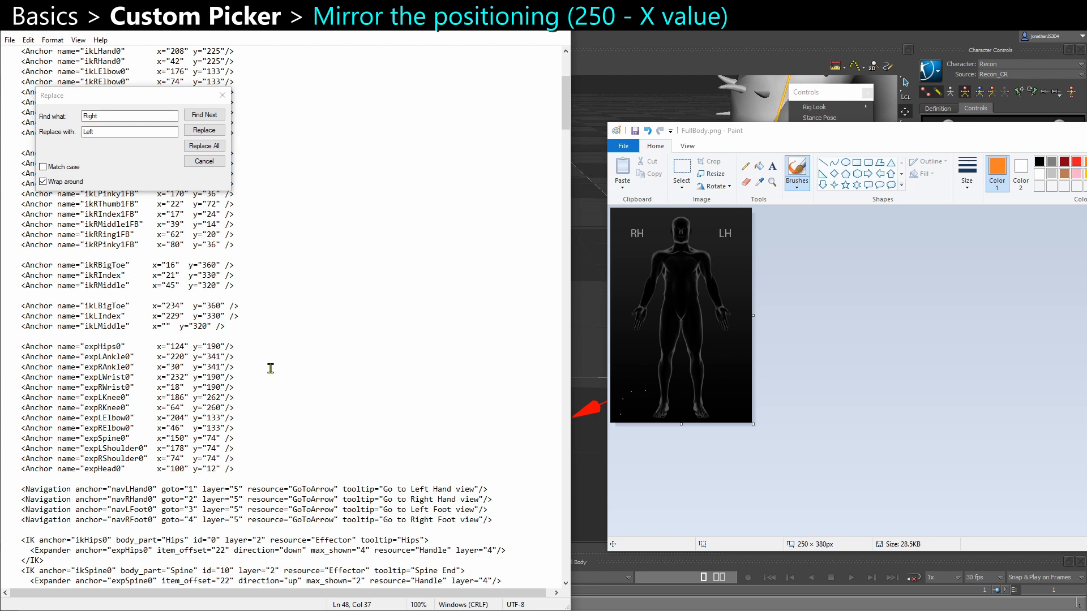
text(205)
Update the picker's UI configuration in MotionBuilder and check the left toe effectors in the FullBody view
drag(881, 138, 1086, 137)
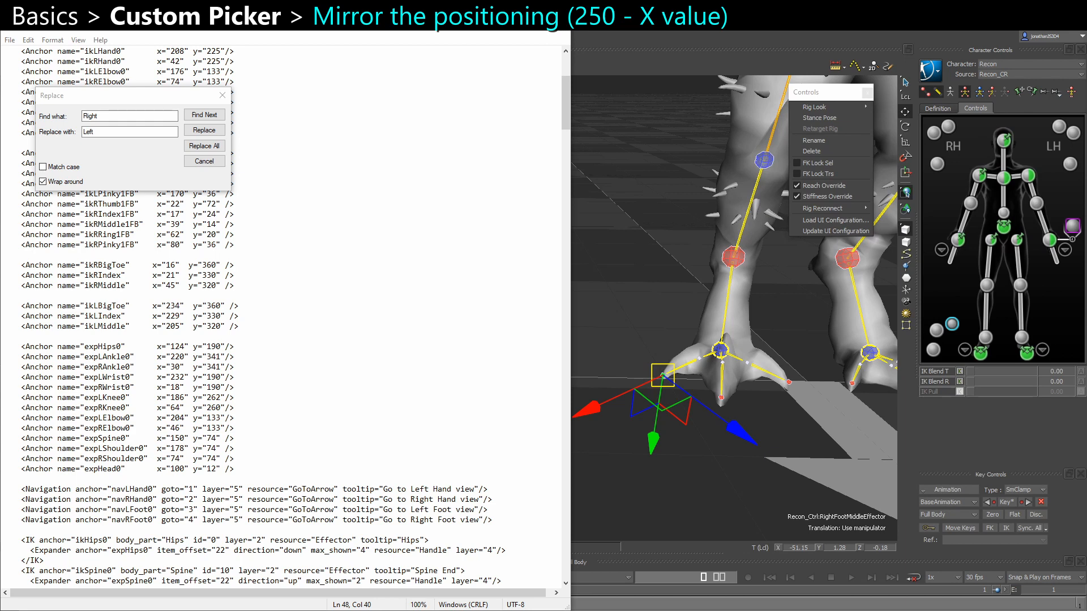
click(836, 231)
mouse_move(764, 423)
ctrl+shift+mouse_down()
mouse_move(796, 425)
mouse_move(762, 432)
mouse_move(781, 428)
ctrl+shift+mouse_up()
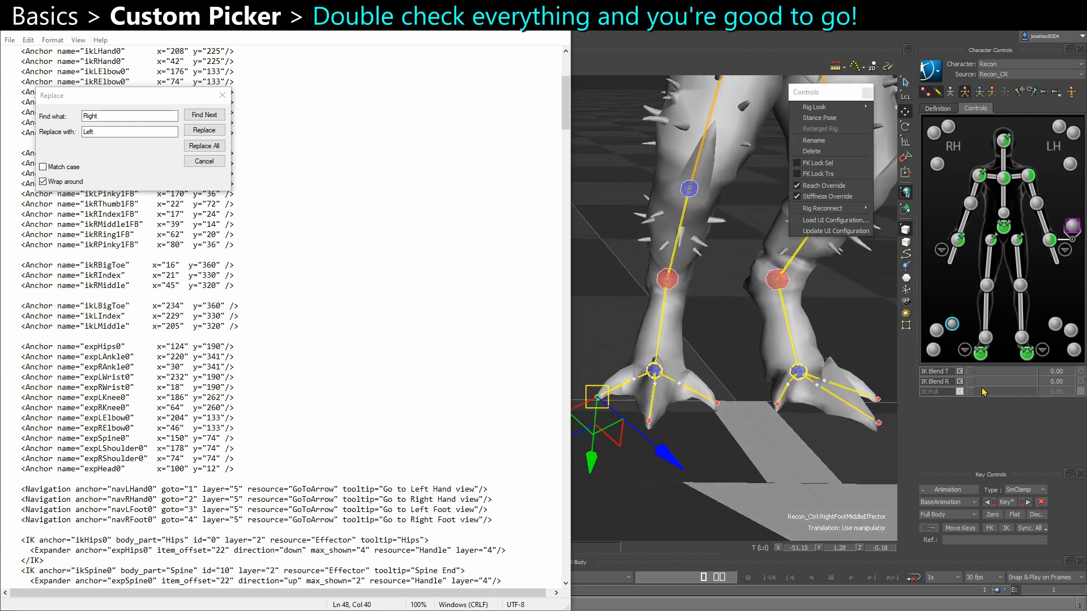
click(1056, 346)
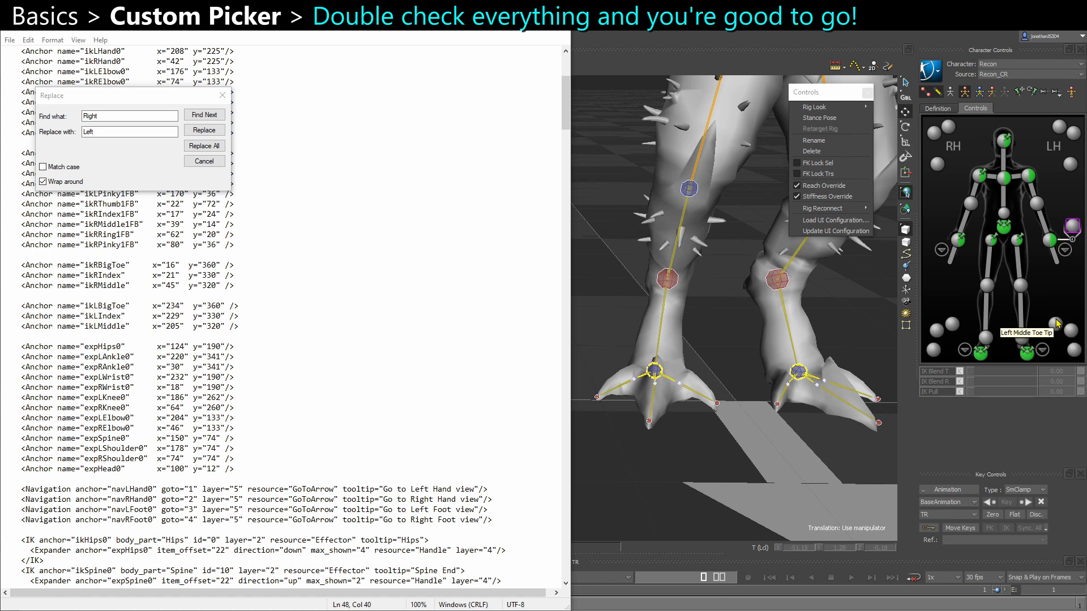
Select the left toe effectors in the picker one after another and check which toe each one controls on the model
click(1074, 350)
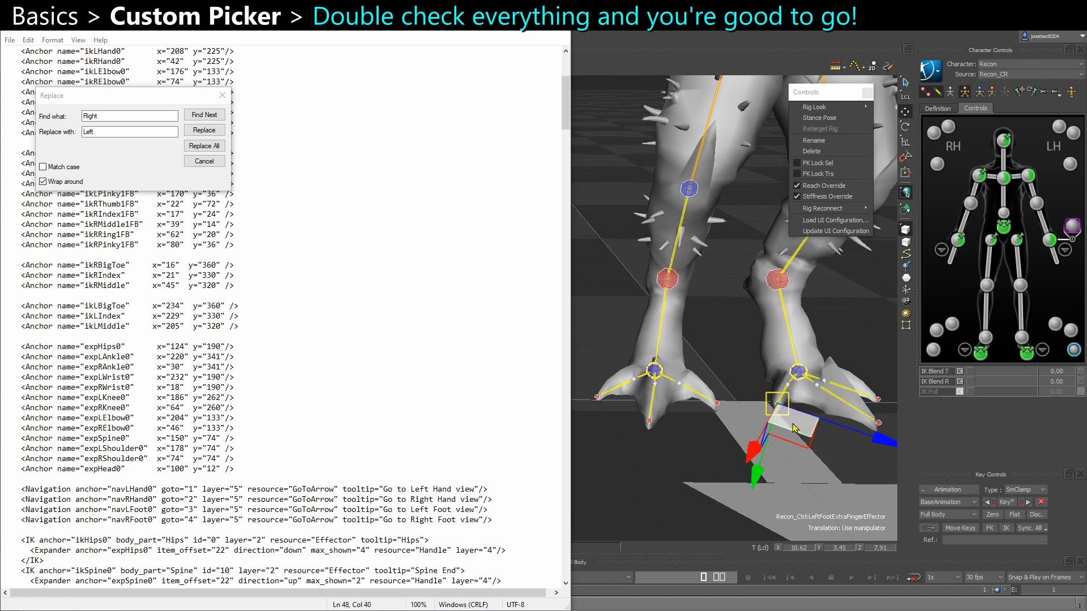
alt+drag(789, 439, 775, 473)
click(1065, 333)
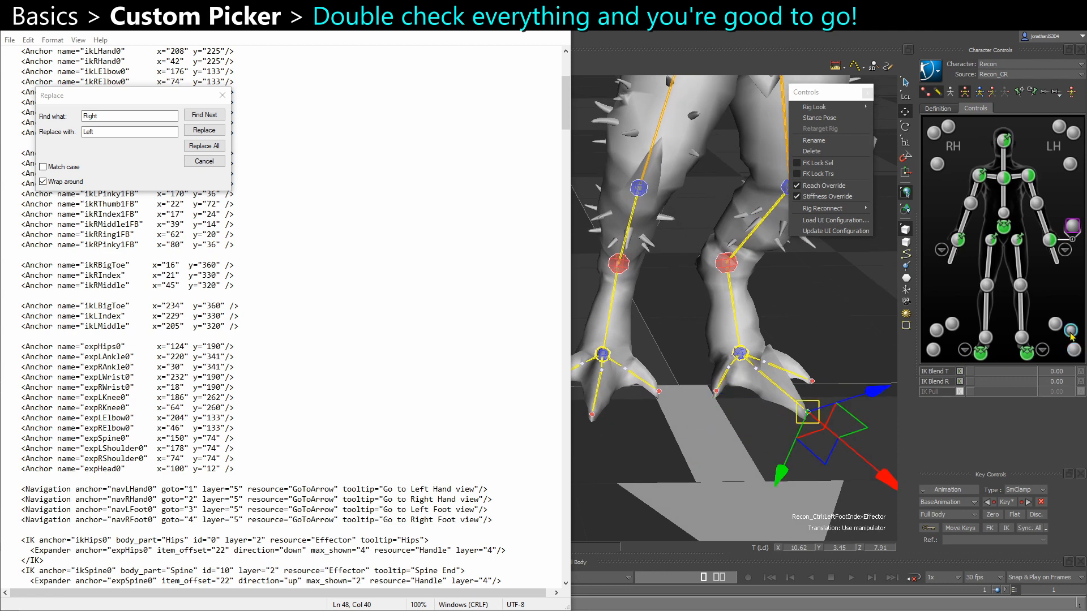
click(1056, 325)
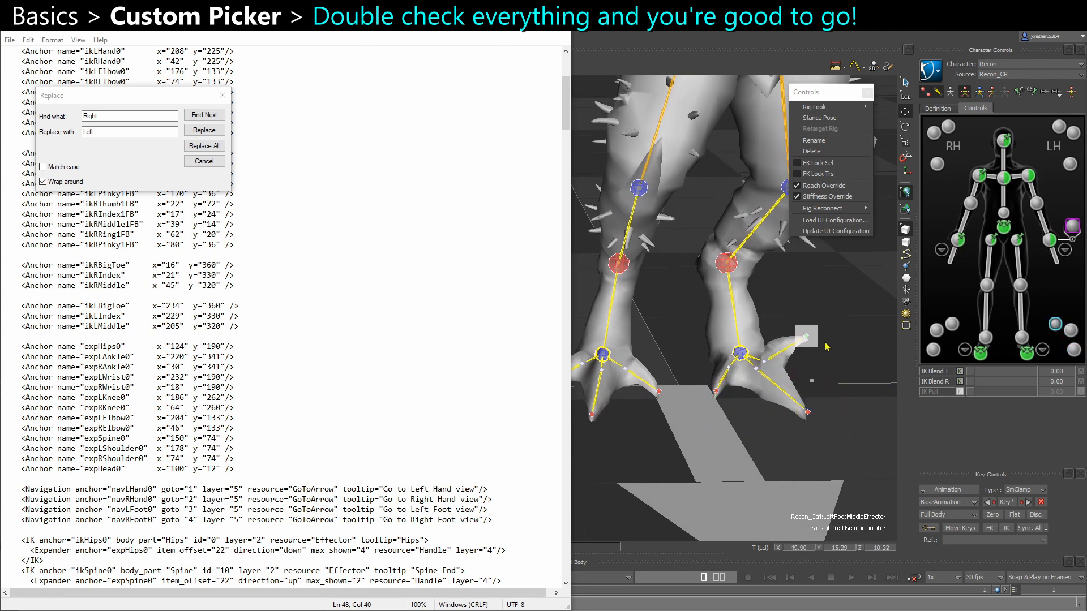
alt+drag(800, 418, 730, 362)
alt+middle_drag(730, 362, 793, 422)
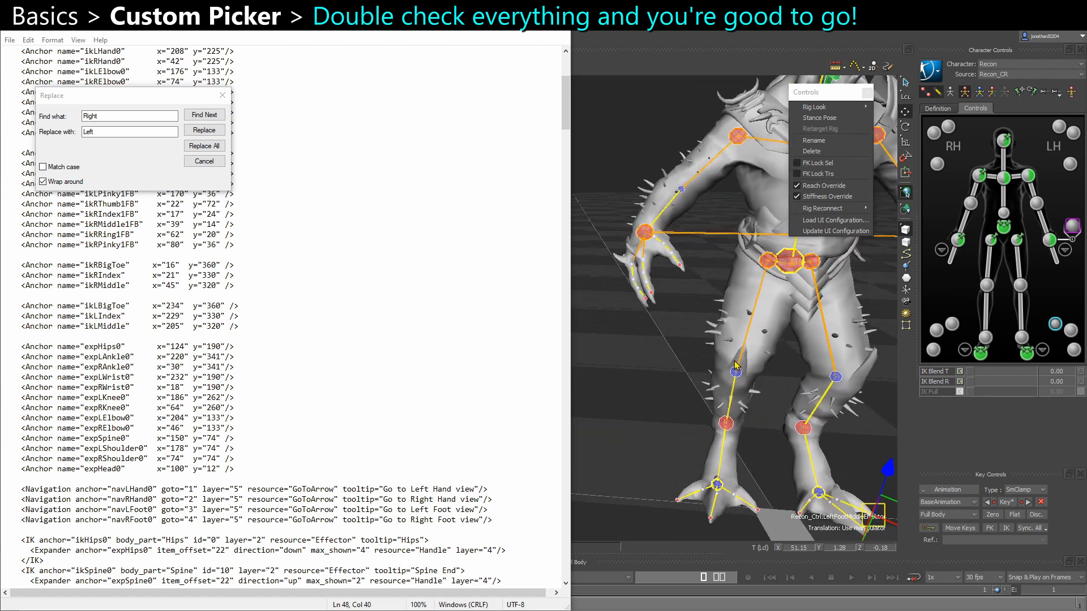
alt+right_drag(793, 422, 651, 317)
alt+drag(651, 317, 686, 313)
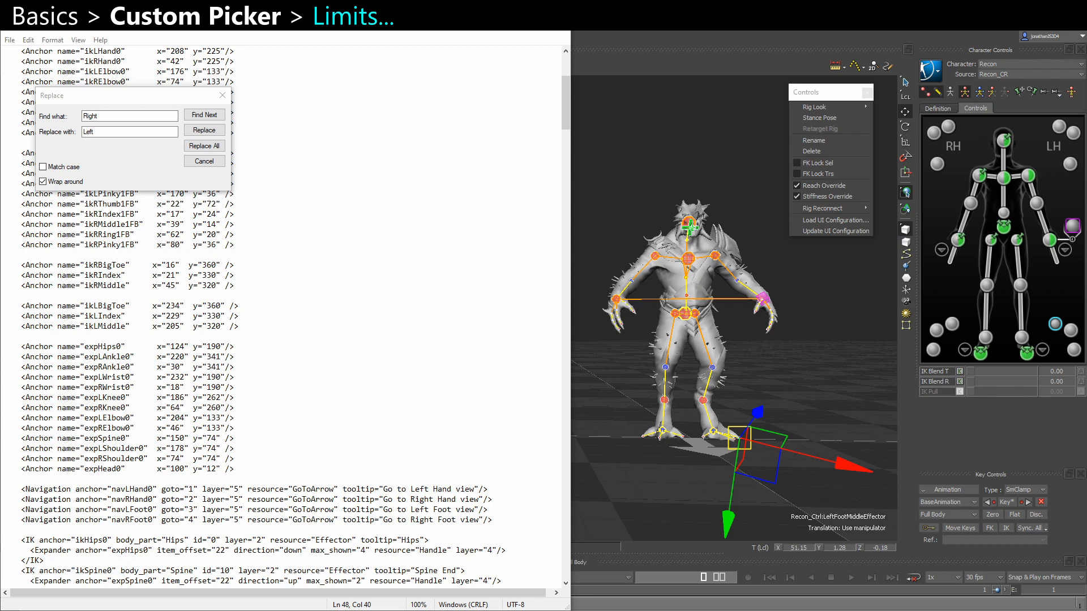
Bring up the Navigator and view the properties of the character extension Recon_Ext_Root
drag(1086, 339, 903, 351)
click(880, 449)
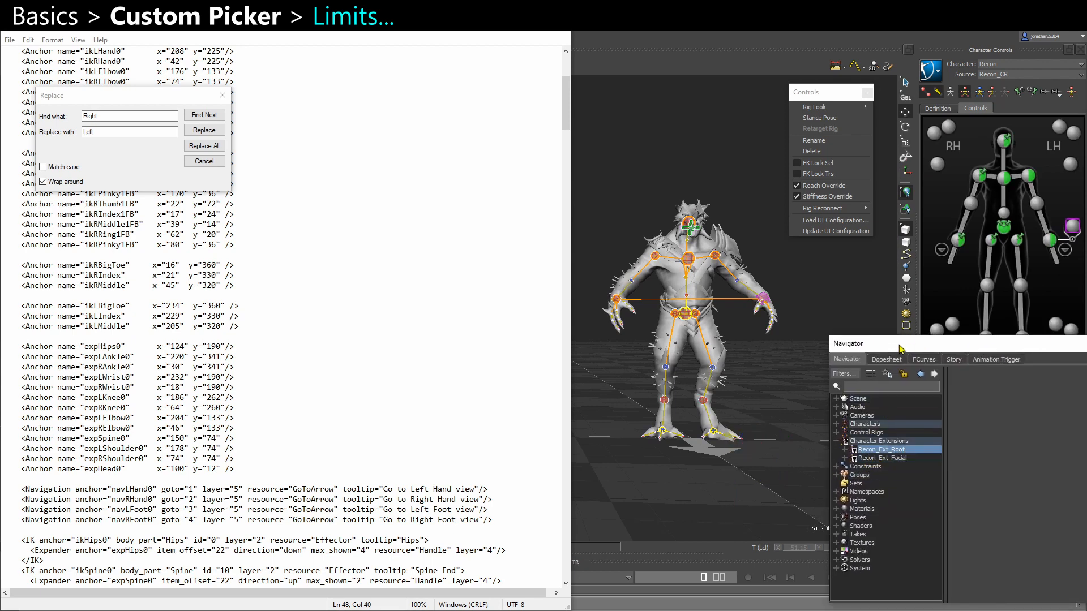
drag(900, 345, 1086, 348)
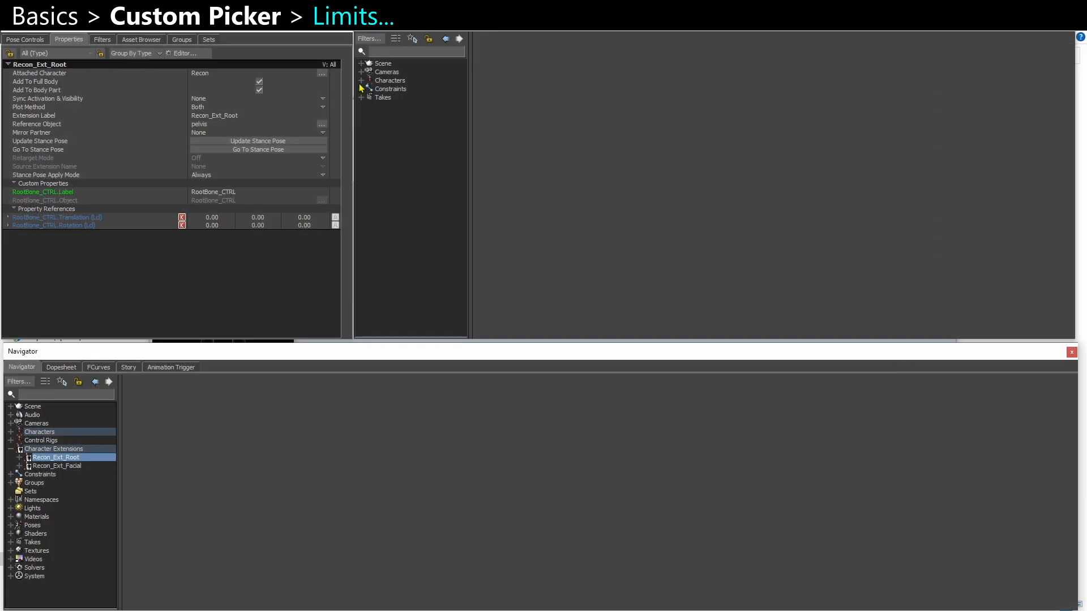
Open the Recon character's definition and examine its mapping list from the Base bones down to the Props slots
click(361, 81)
click(390, 89)
scroll(612, 223, down, 2)
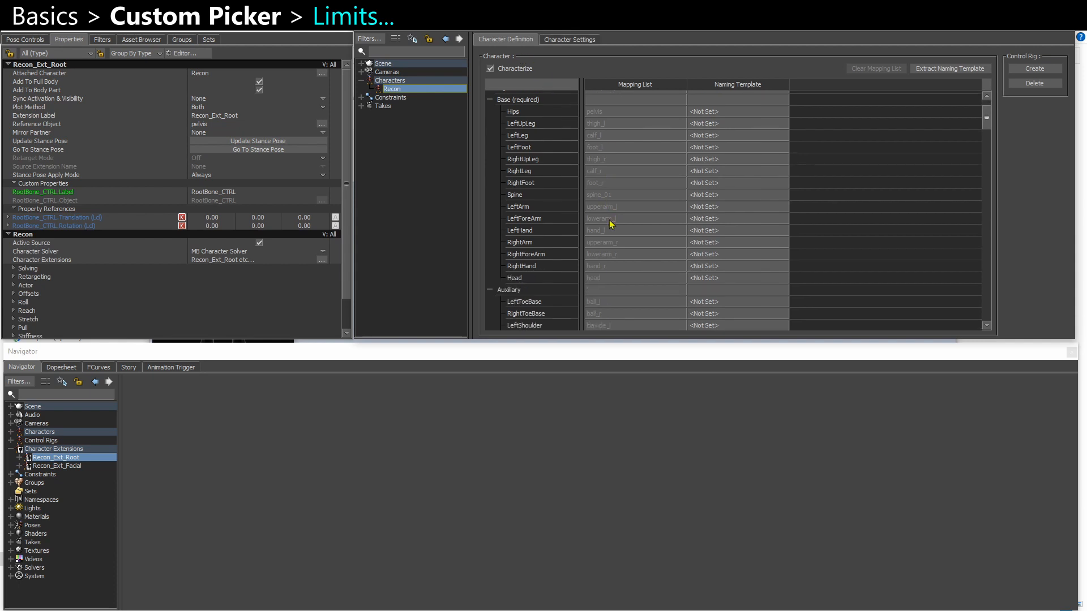
scroll(612, 223, up, 2)
drag(990, 116, 994, 314)
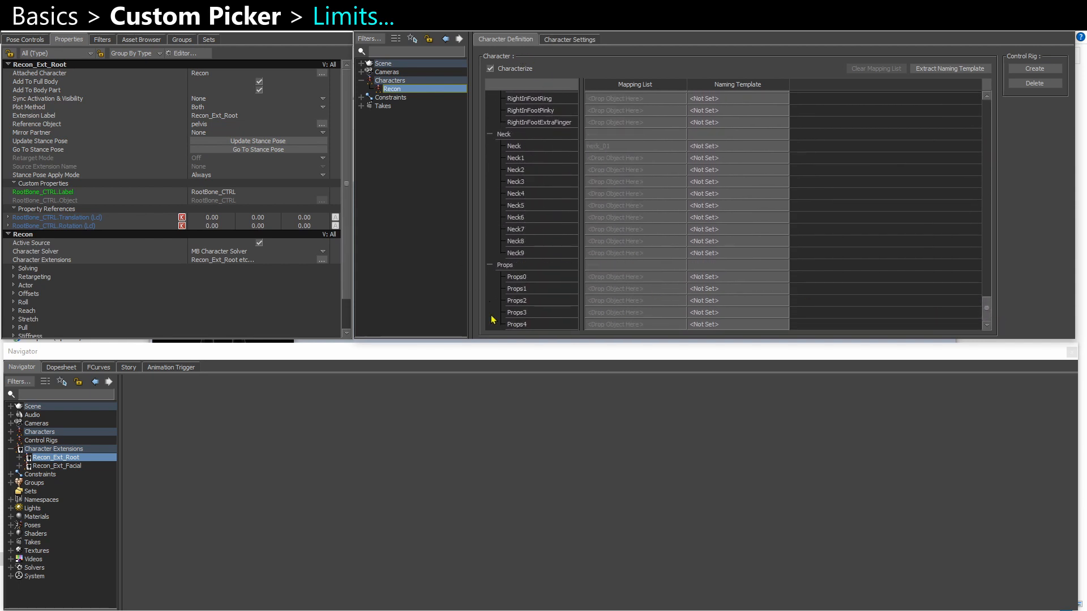